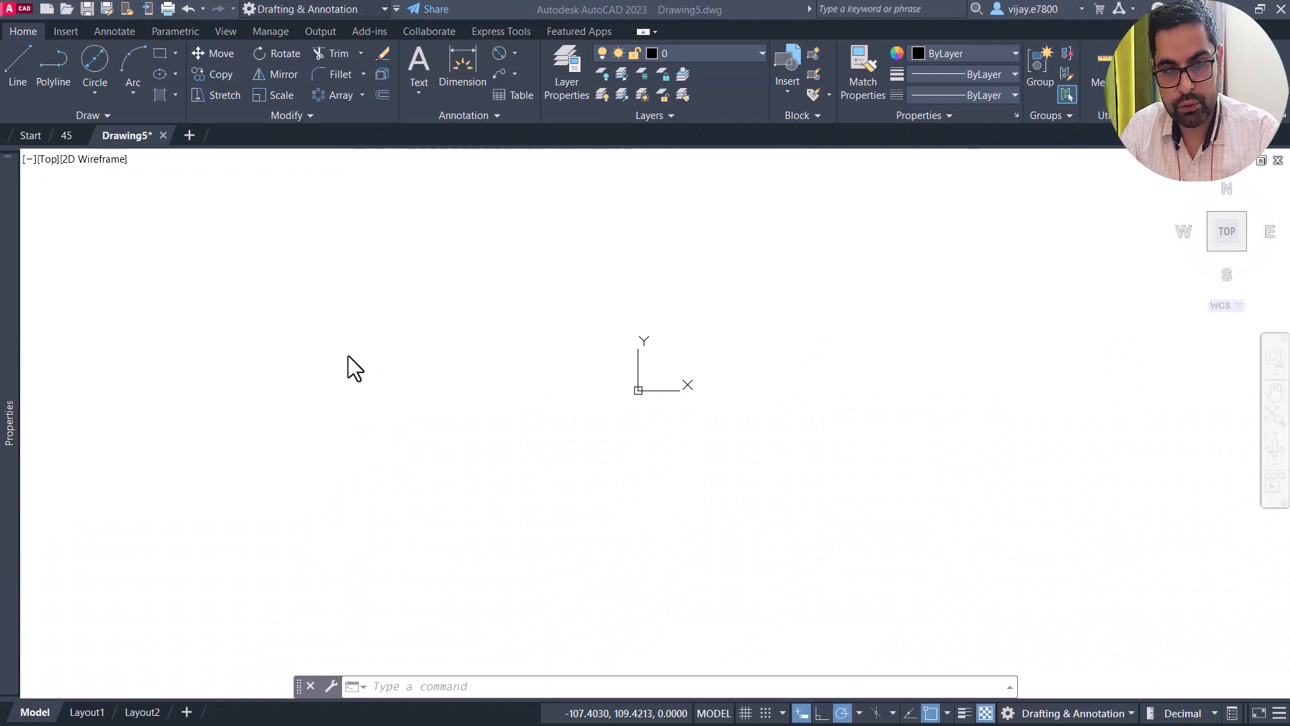
# - Draw a six-sided polygon centred at 0,0 and inscribed in a circle of radius 16
pyautogui.scroll(-2, 335, 353)
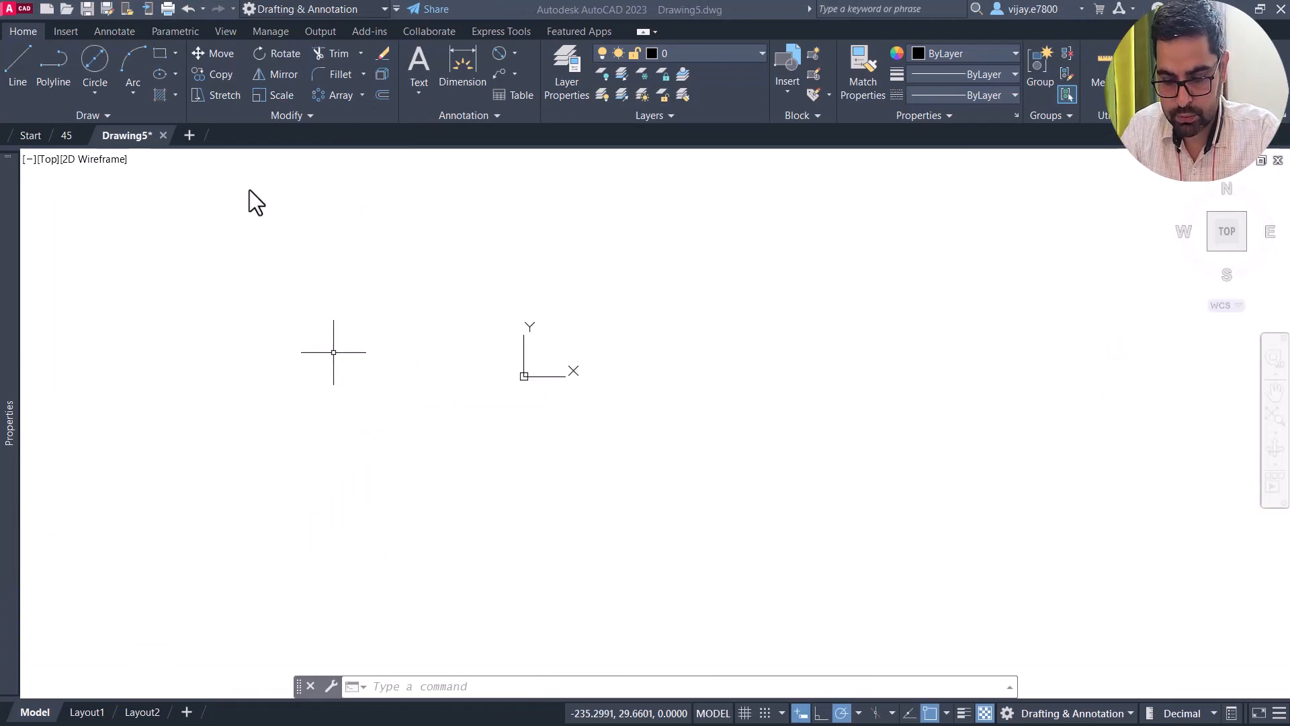
pyautogui.click(174, 52)
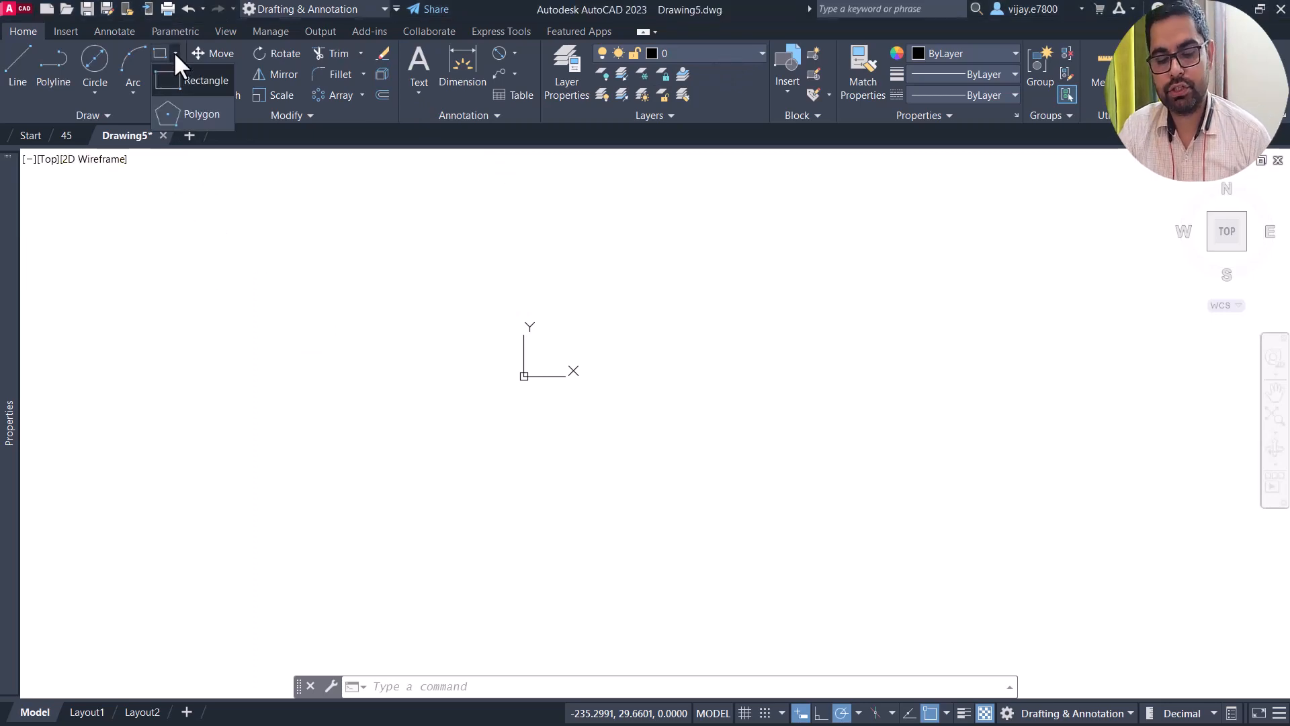
pyautogui.click(174, 111)
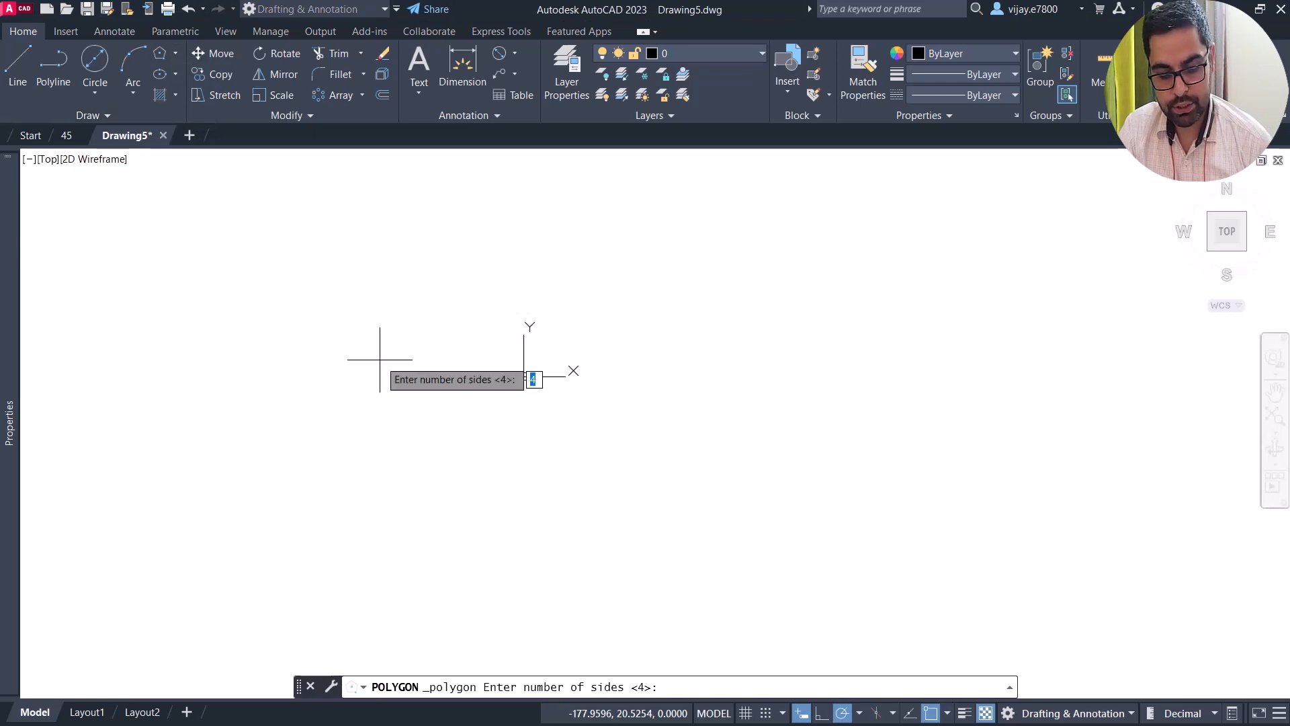
pyautogui.write('6')
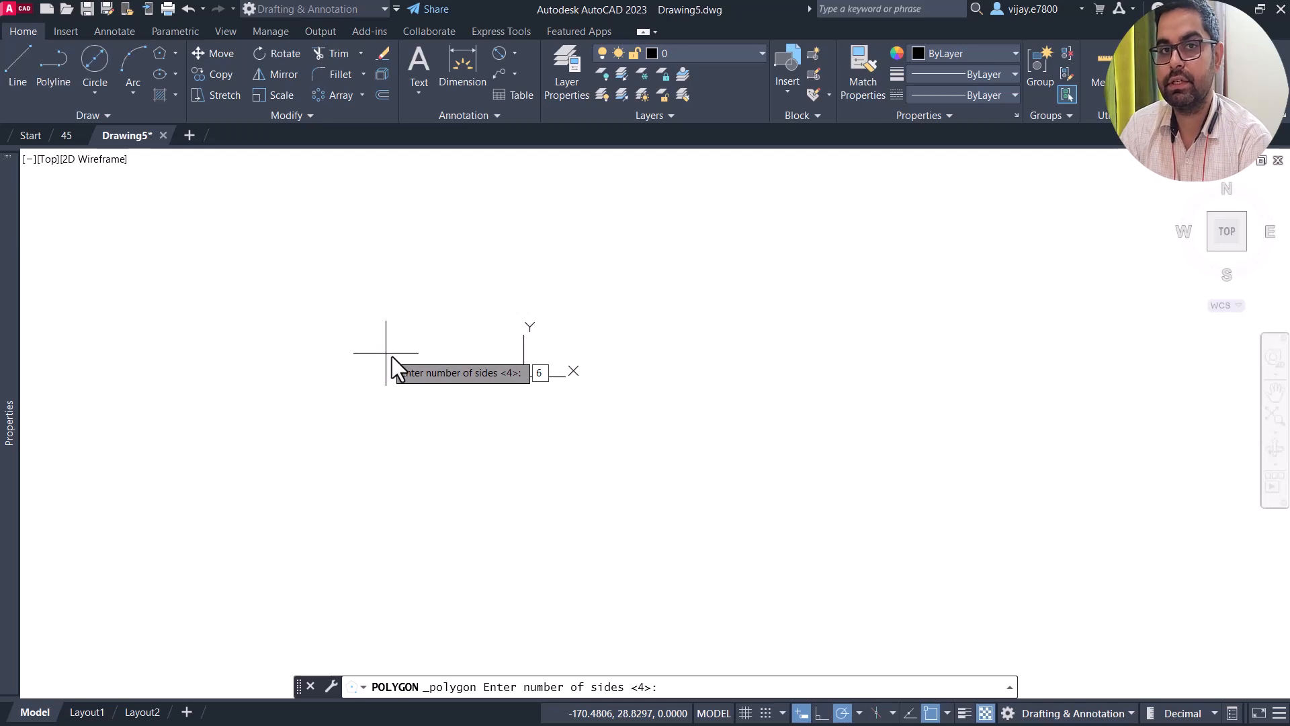
pyautogui.press('Return')
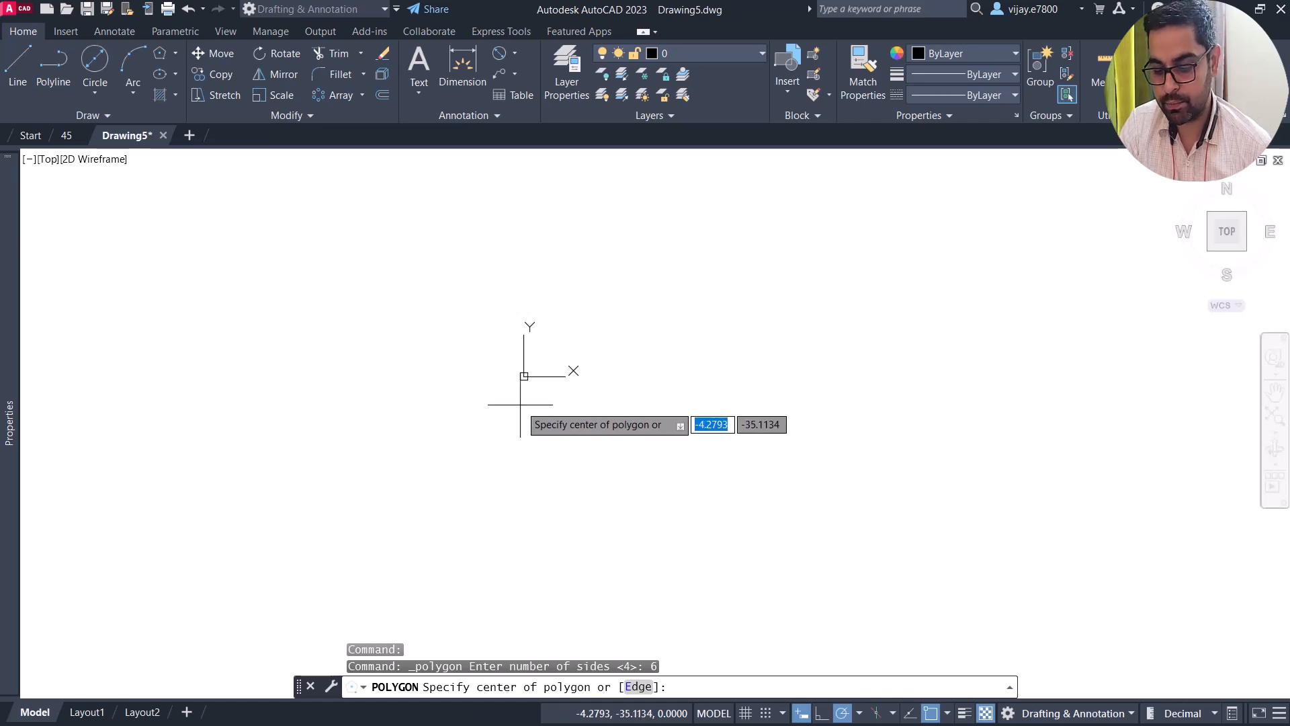
pyautogui.write('0')
pyautogui.press('Tab')
pyautogui.write('0')
pyautogui.press('Return')
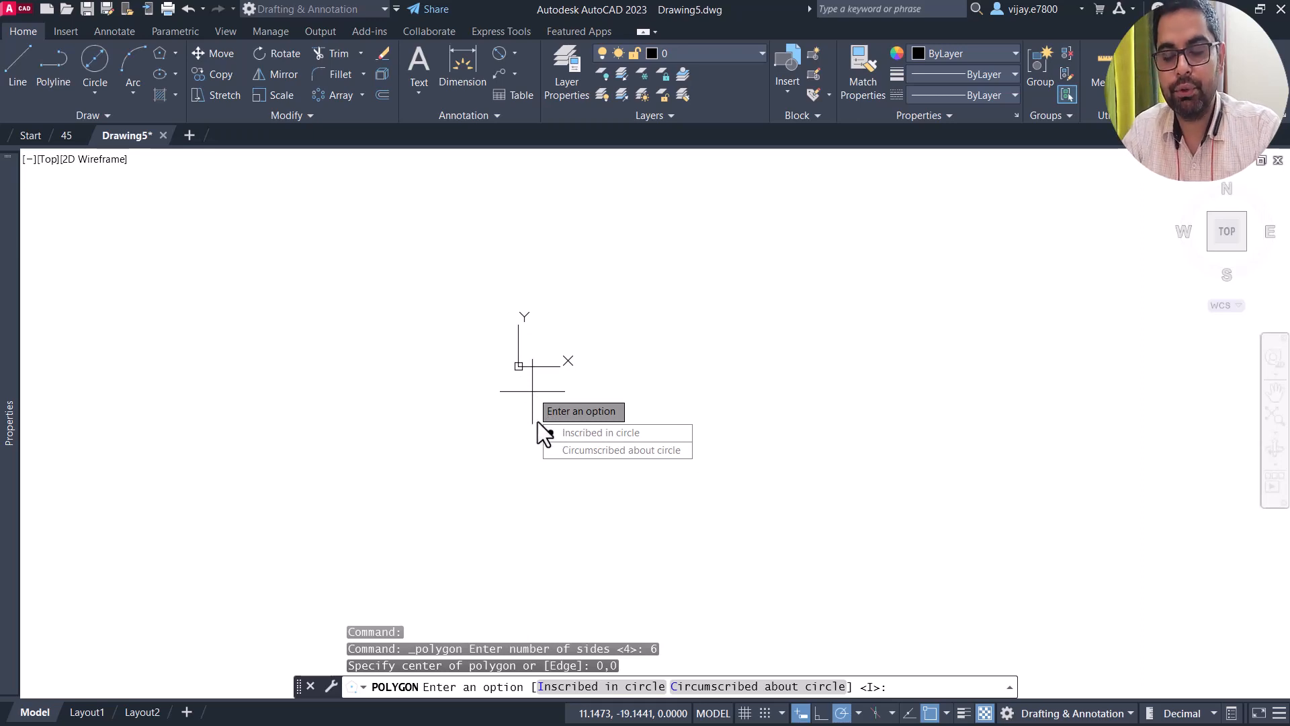
pyautogui.click(583, 434)
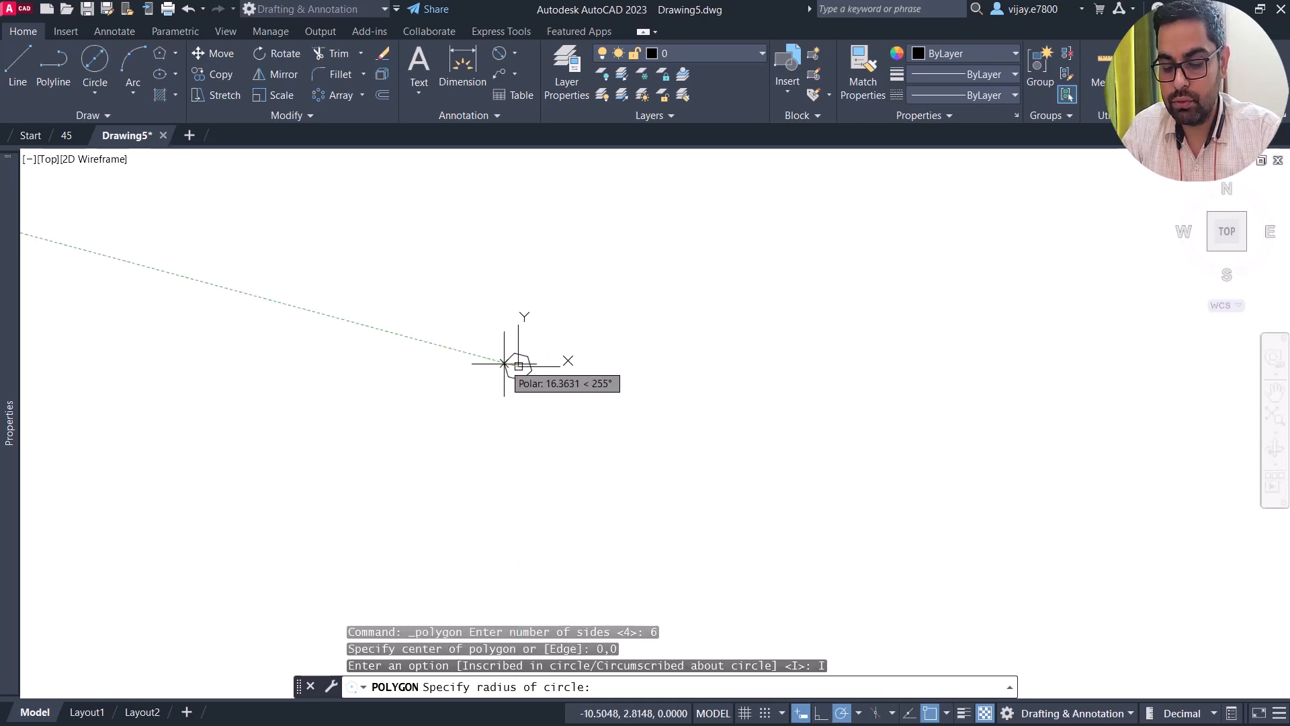
pyautogui.scroll(6, 517, 310)
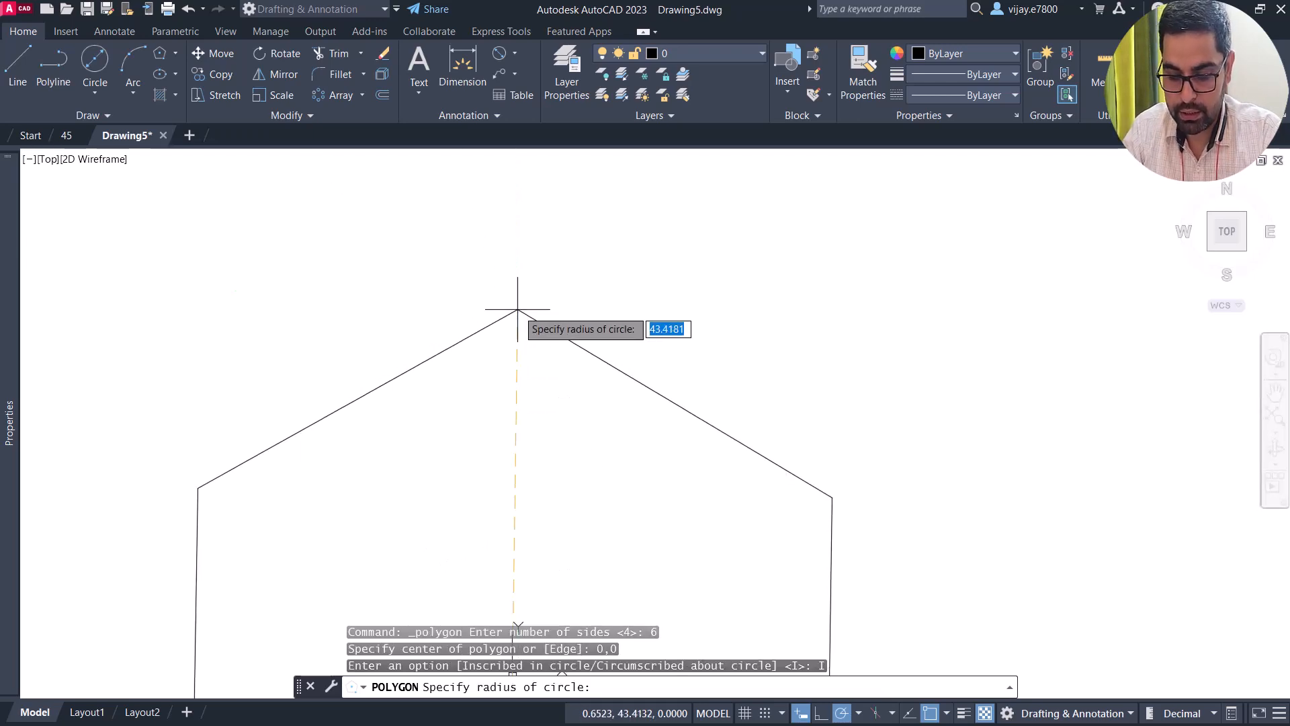
pyautogui.write('16')
pyautogui.press('Return')
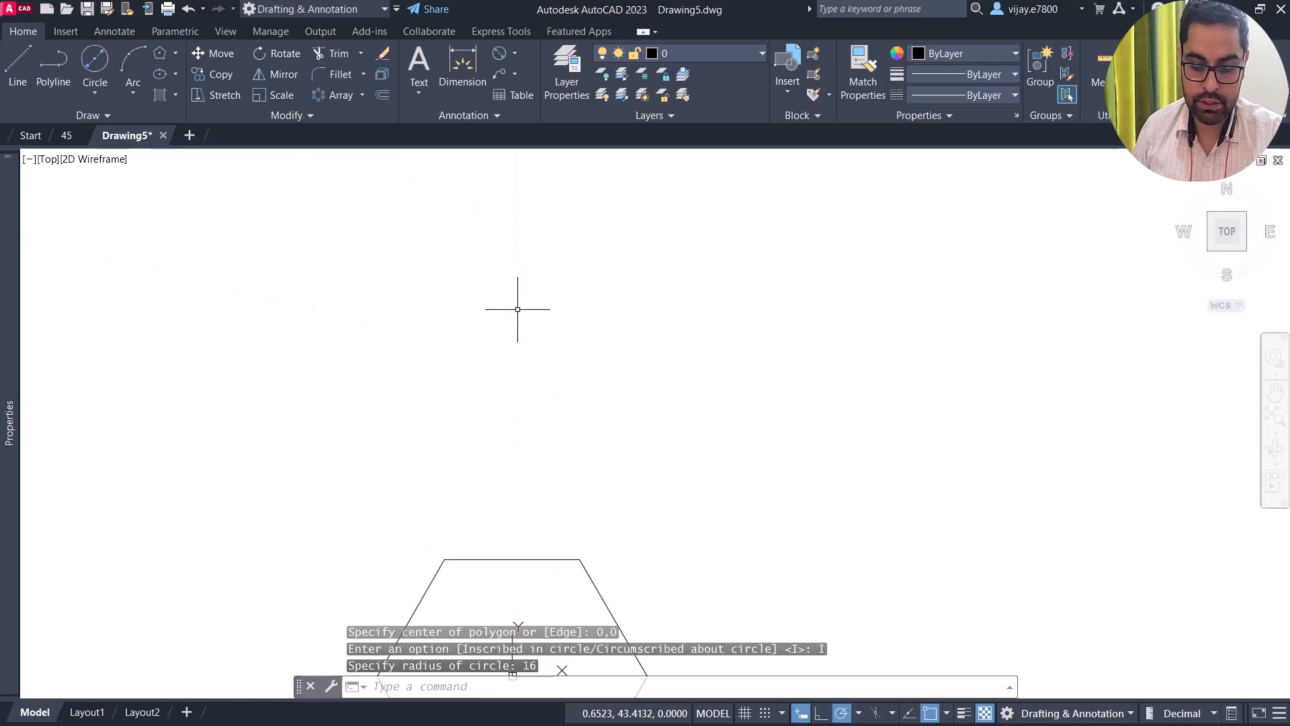
# - Rotate the hexagon 90° about its centre at the origin, leaving the original position empty
pyautogui.scroll(-4, 547, 466)
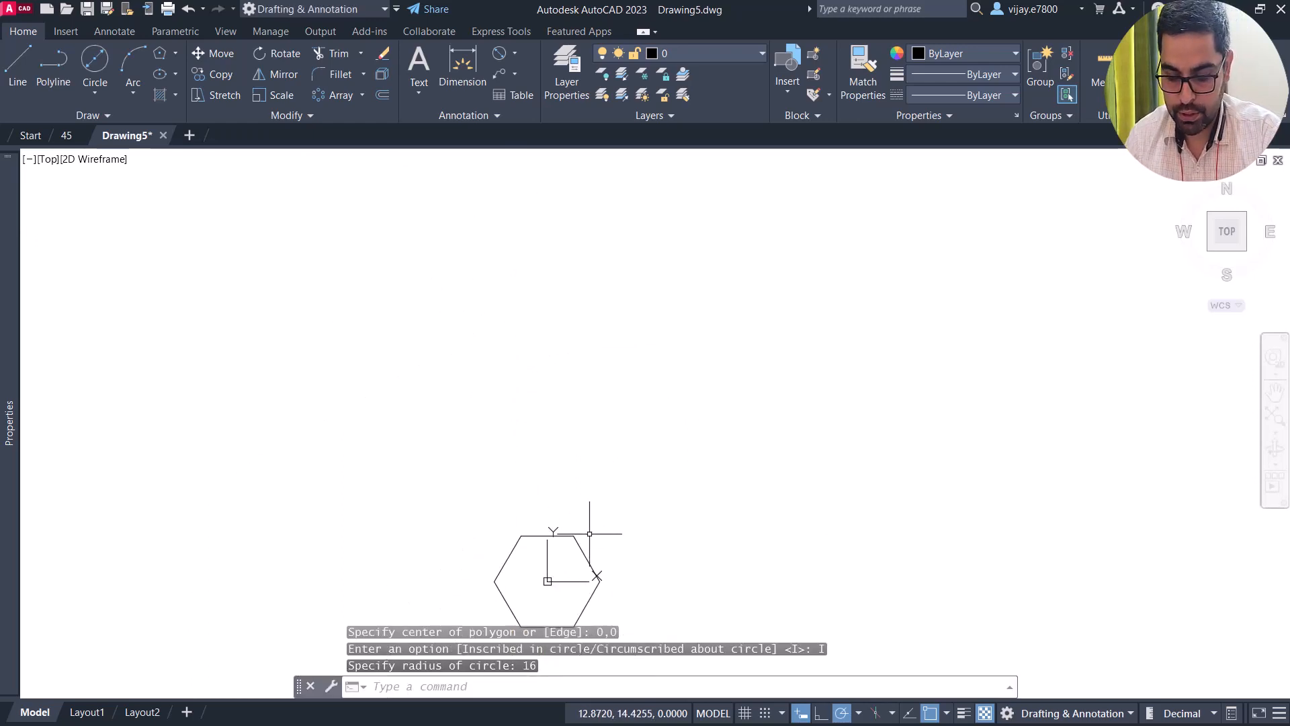
pyautogui.moveTo(591, 518); pyautogui.dragTo(573, 400, button='middle')
pyautogui.scroll(4, 572, 418)
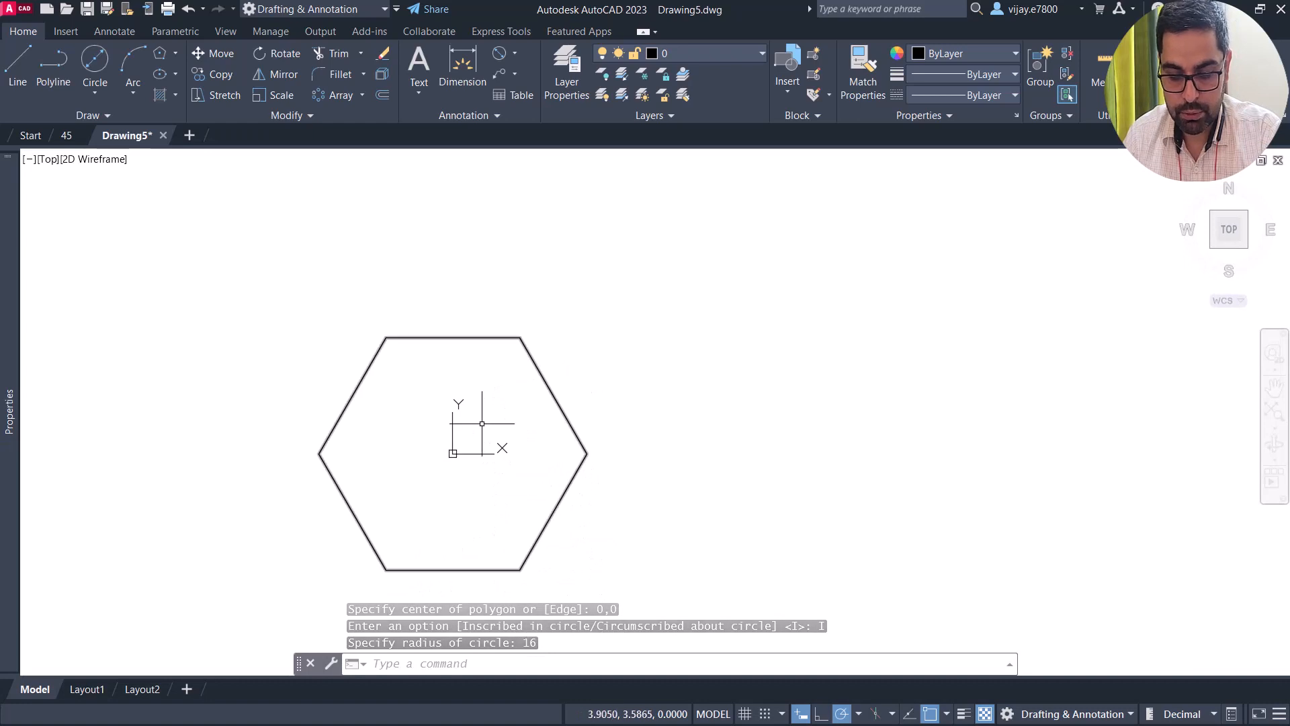
pyautogui.click(618, 486)
pyautogui.click(567, 398)
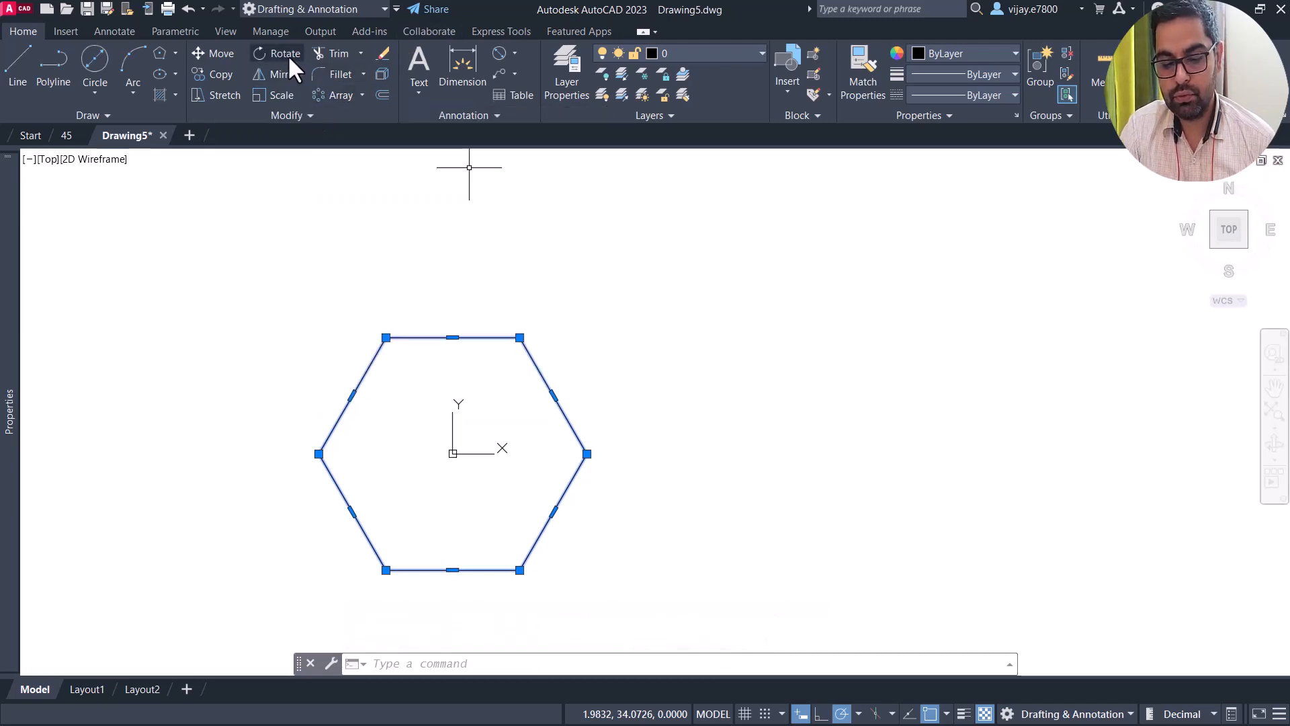
pyautogui.click(290, 54)
pyautogui.press('Escape')
pyautogui.click(292, 54)
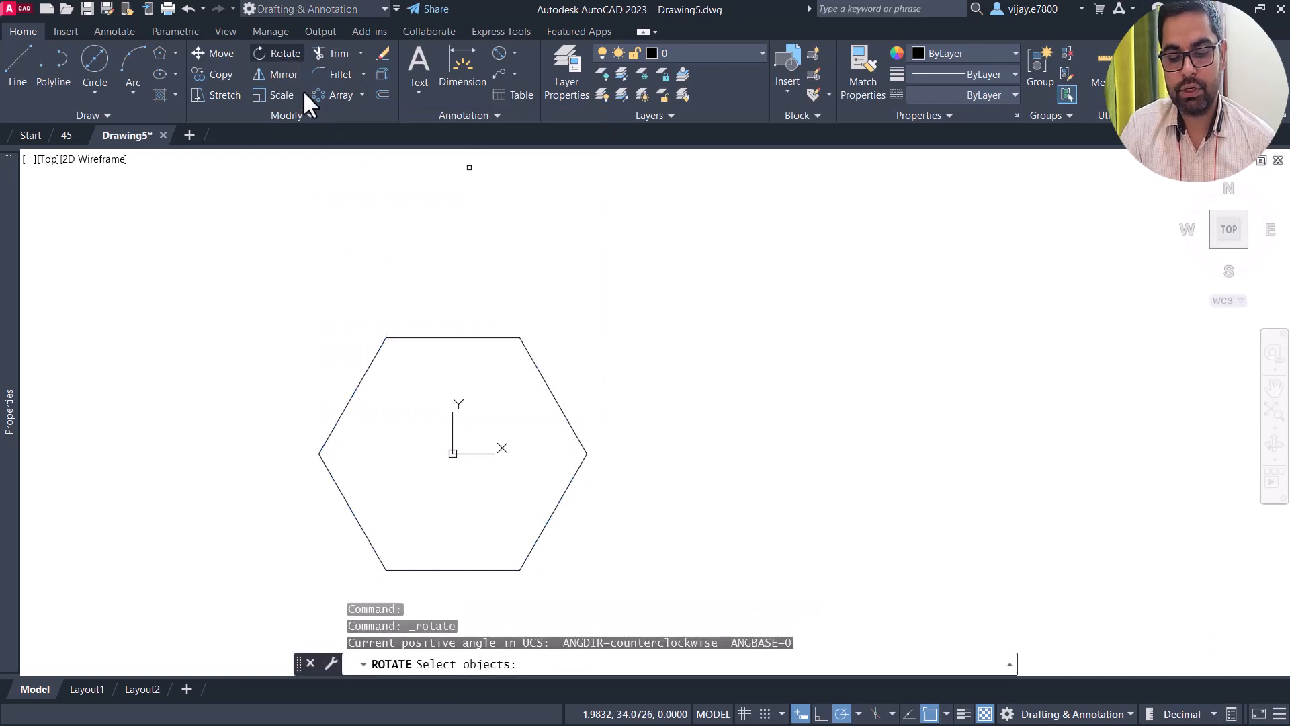
pyautogui.click(430, 337)
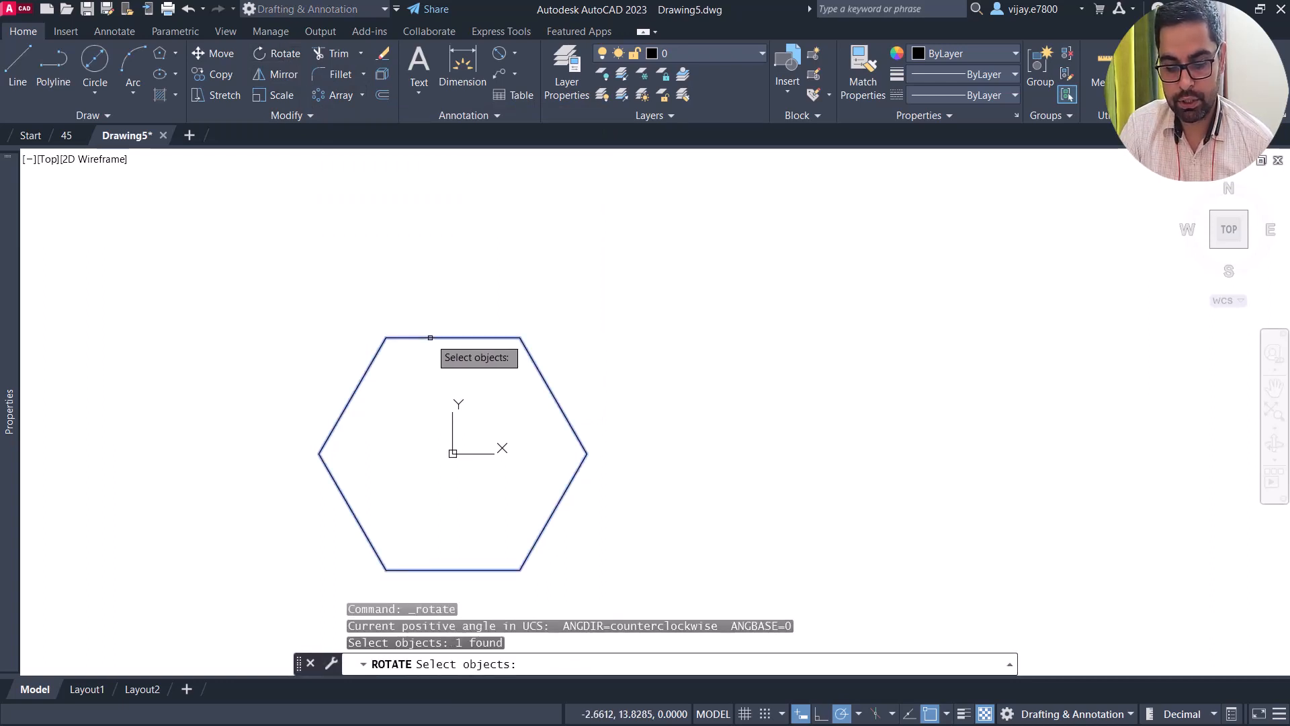
pyautogui.press('Return')
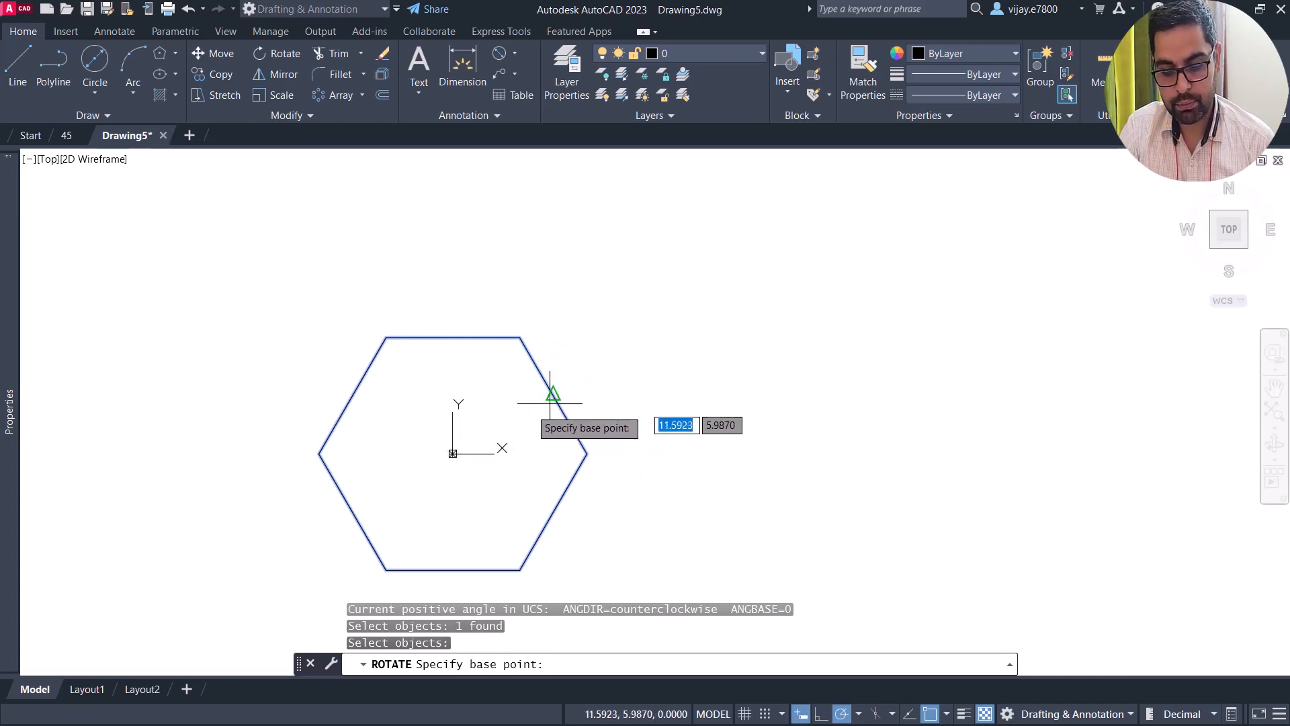
pyautogui.click(453, 452)
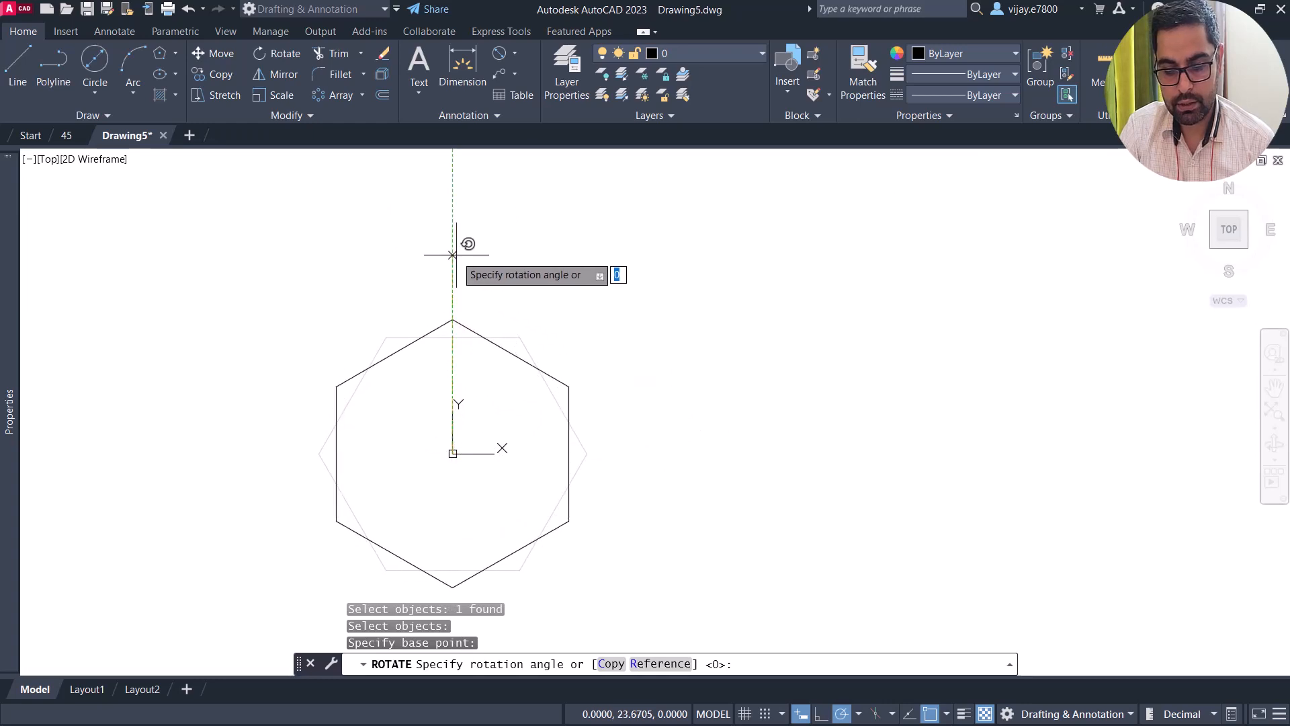
pyautogui.click(452, 254)
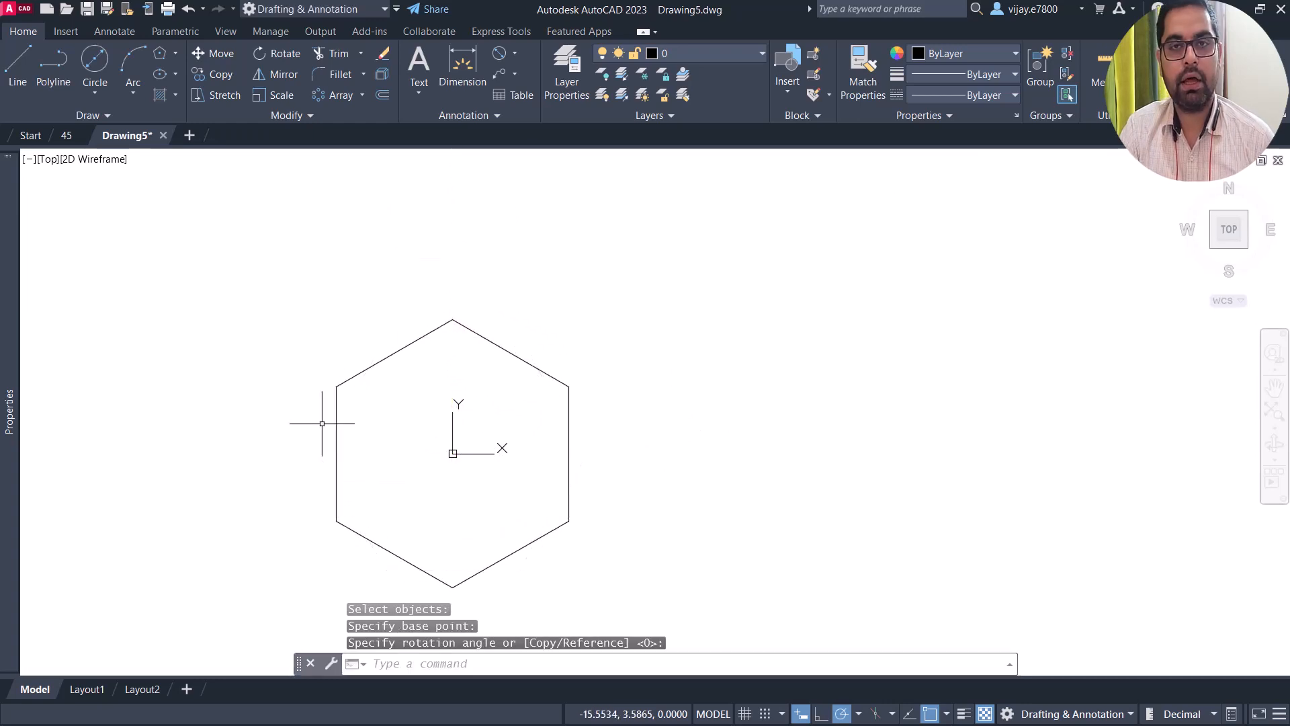
# - Draw a vertical line 25 units long straight up from the hexagon's centre
pyautogui.moveTo(268, 332); pyautogui.dragTo(304, 269, button='middle')
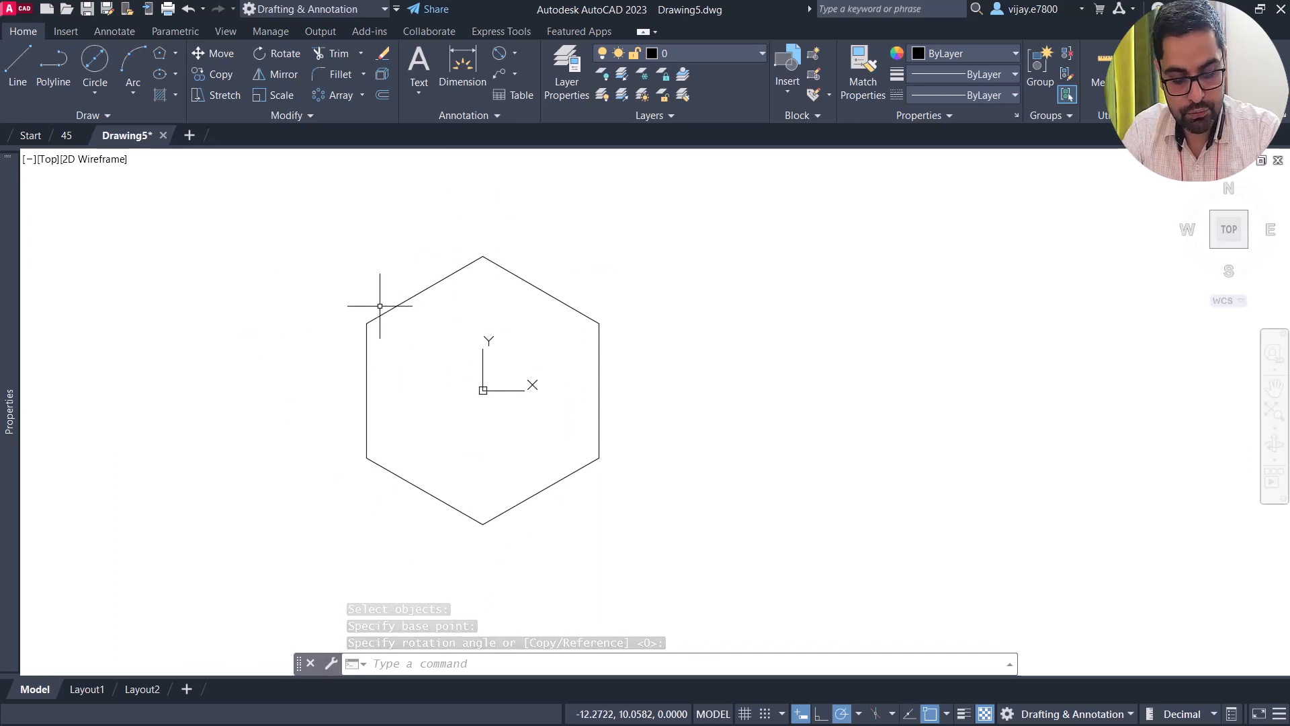
pyautogui.click(20, 80)
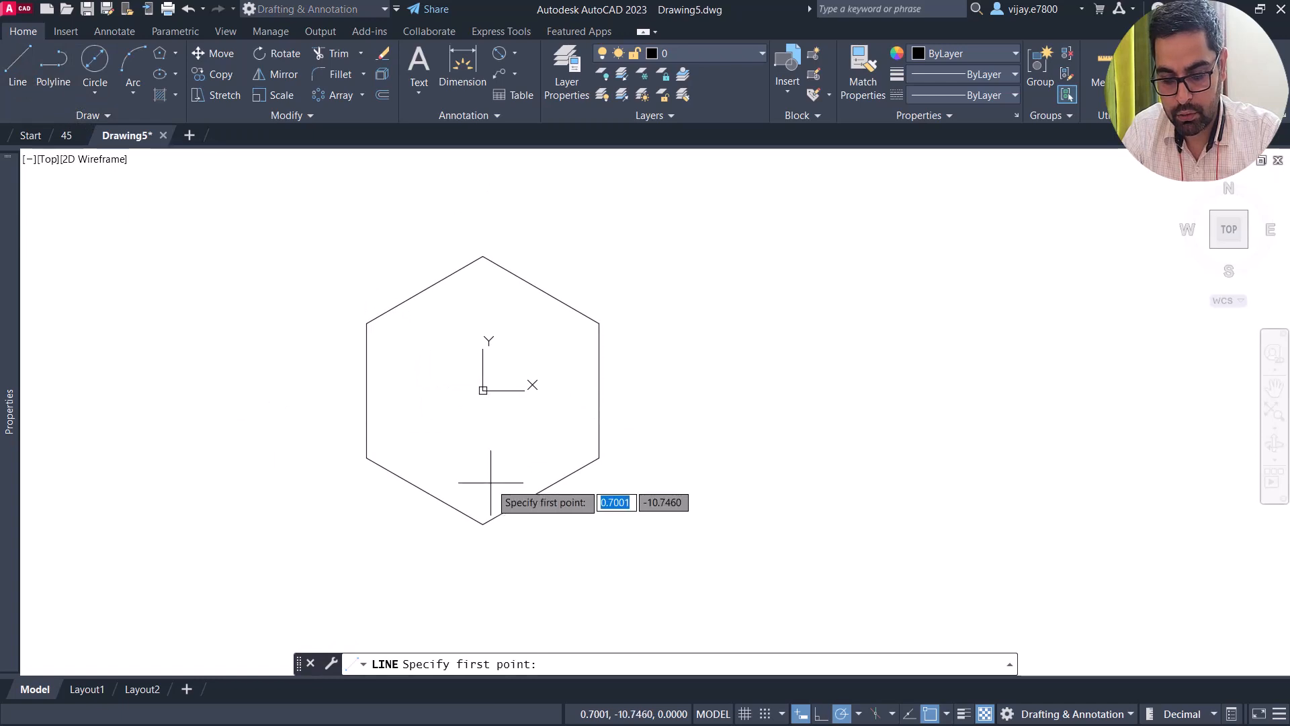
pyautogui.click(482, 390)
pyautogui.scroll(-4, 475, 201)
pyautogui.moveTo(475, 198); pyautogui.dragTo(475, 279, button='middle')
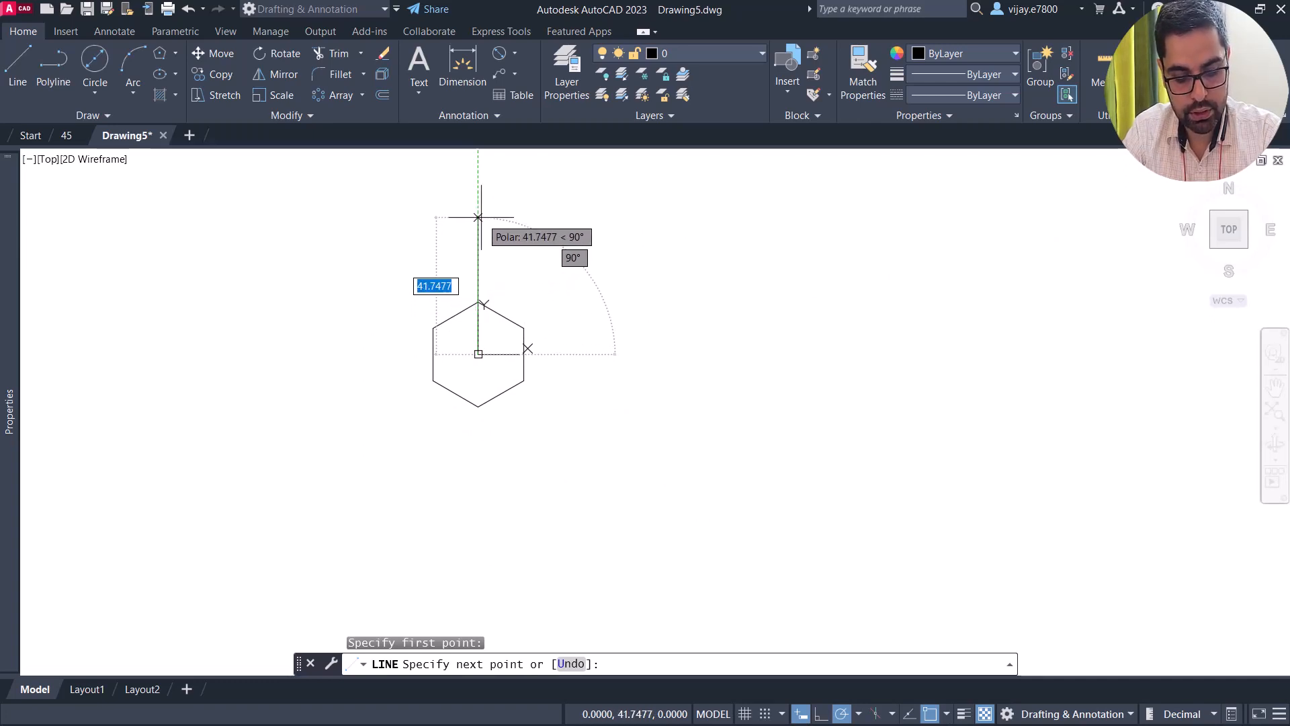
pyautogui.write('30')
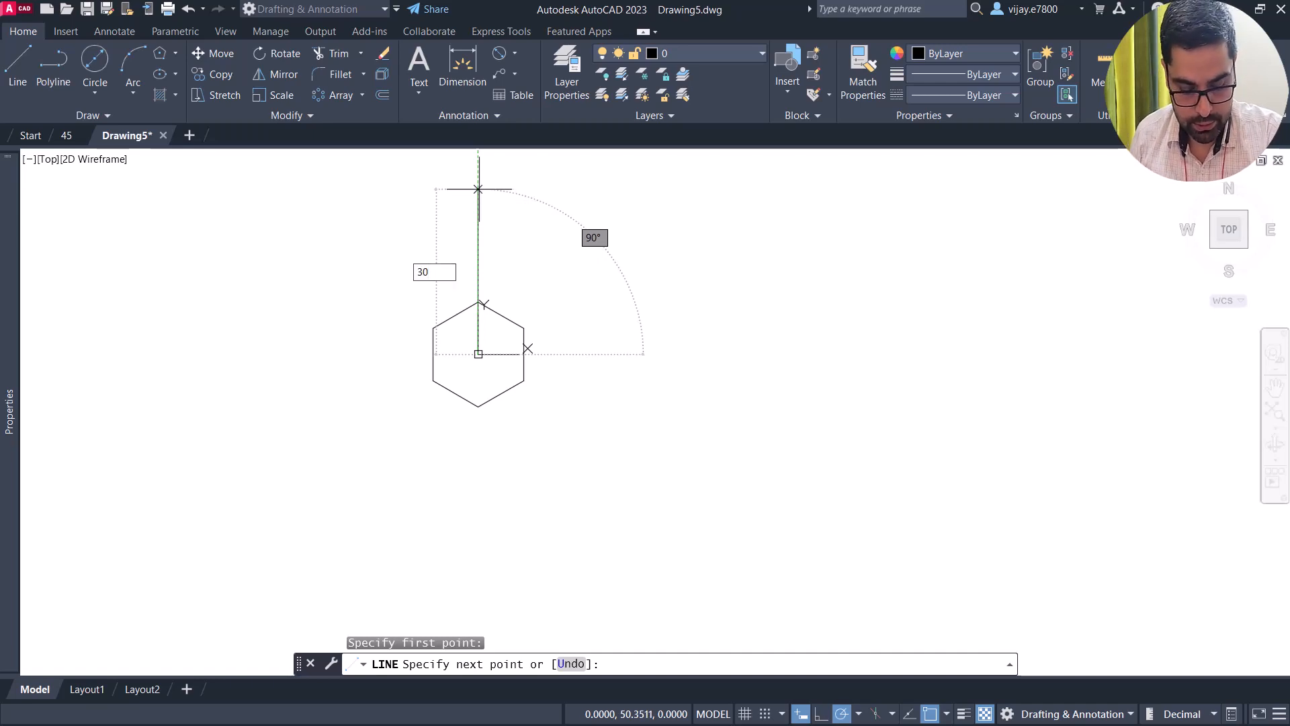
pyautogui.press('BackSpace')
pyautogui.press('BackSpace')
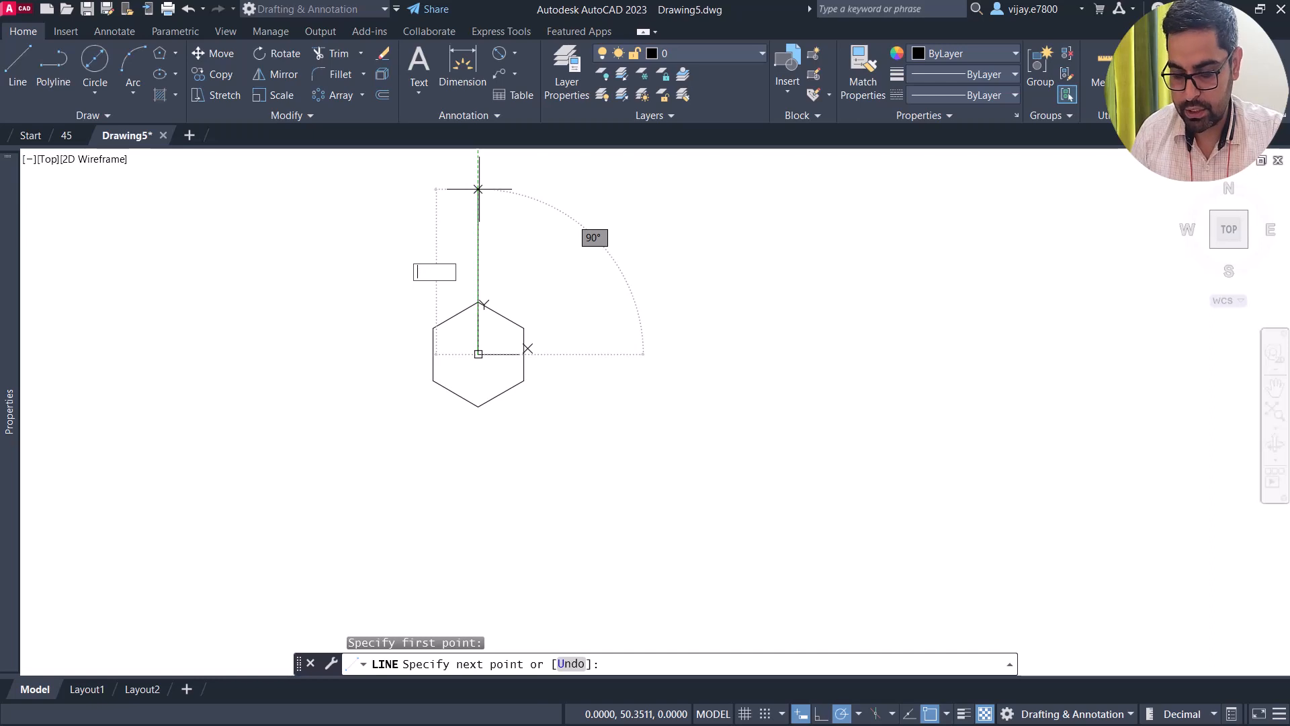
pyautogui.write('16')
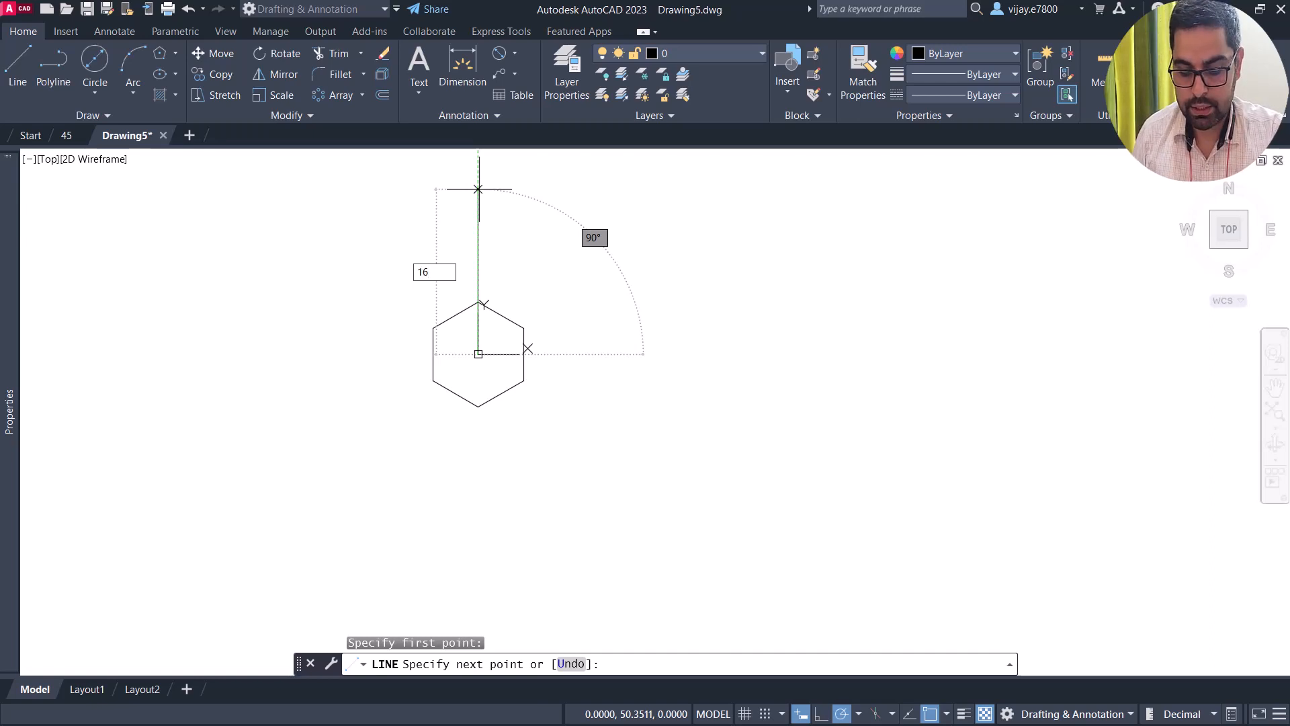
pyautogui.press('BackSpace')
pyautogui.press('BackSpace')
pyautogui.write('25')
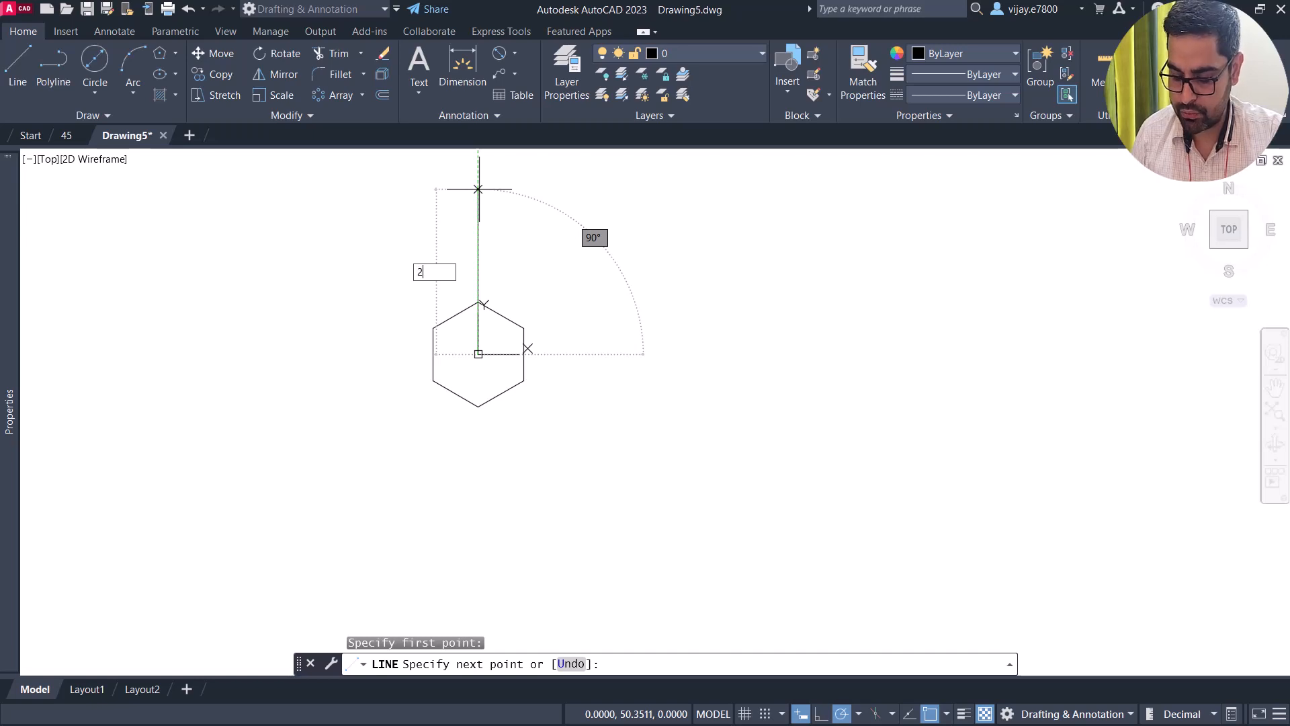
pyautogui.press('Return')
pyautogui.rightClick(636, 230)
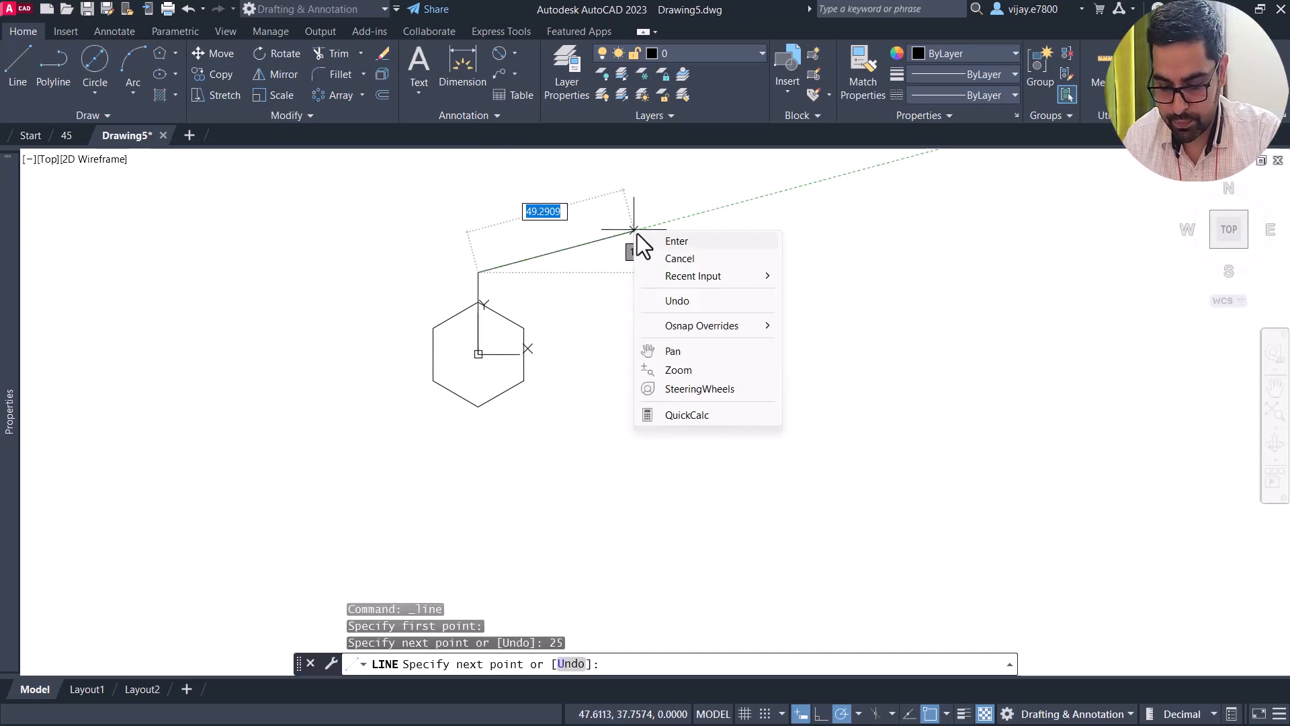
pyautogui.click(674, 242)
# - Draw a circle of diameter 41 centred on the hexagon's centre, using the Center, Diameter method
pyautogui.scroll(4, 574, 291)
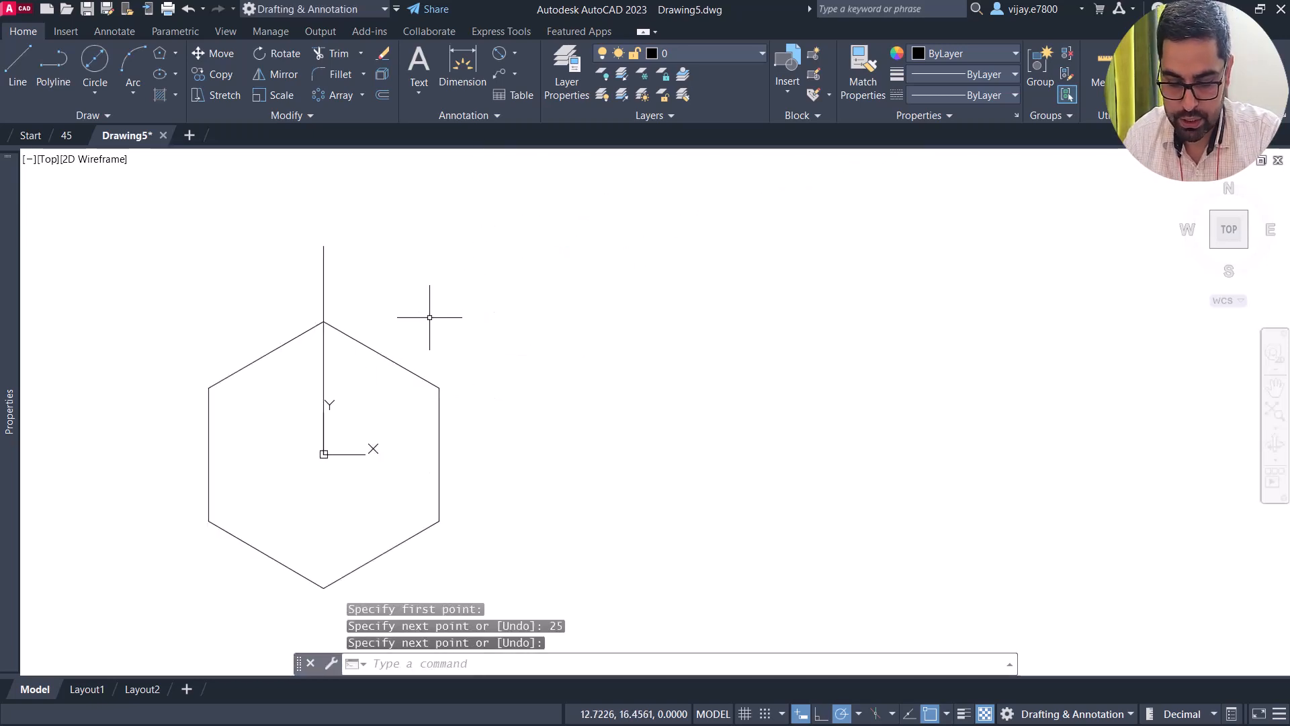
pyautogui.moveTo(432, 317); pyautogui.dragTo(559, 214, button='middle')
pyautogui.scroll(-2, 559, 213)
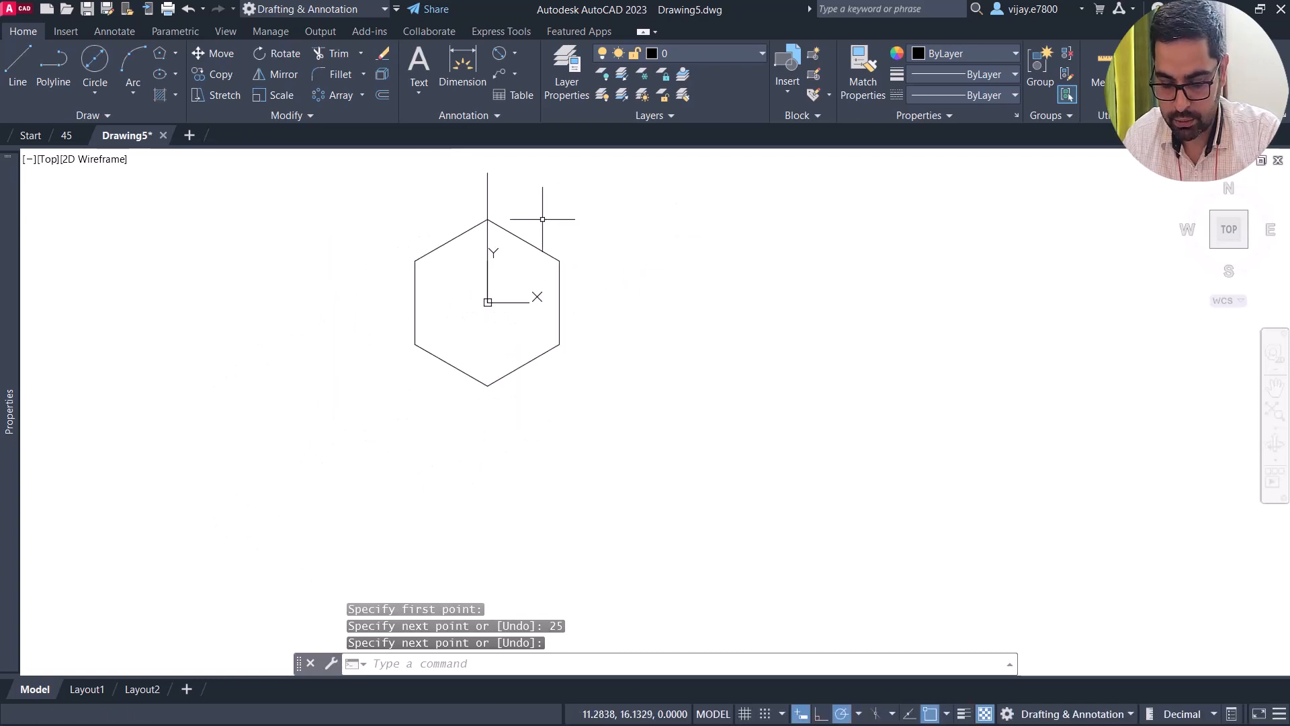
pyautogui.click(99, 90)
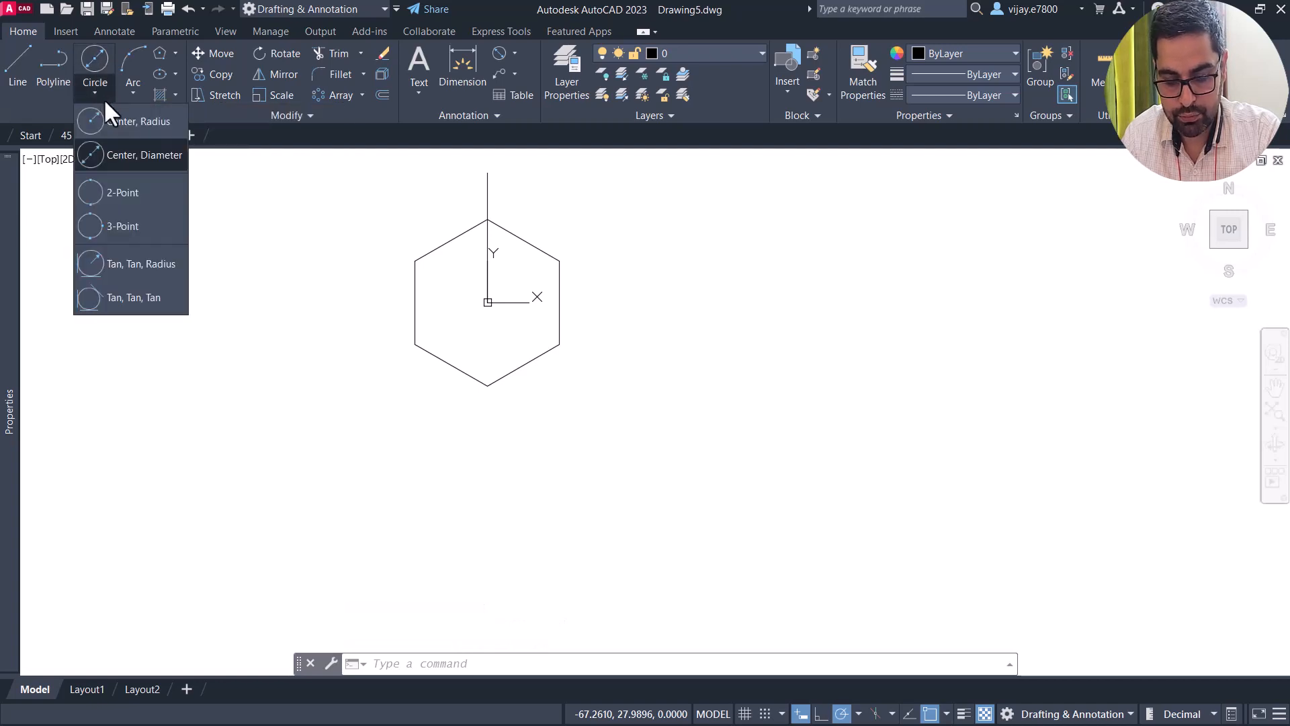
pyautogui.click(115, 155)
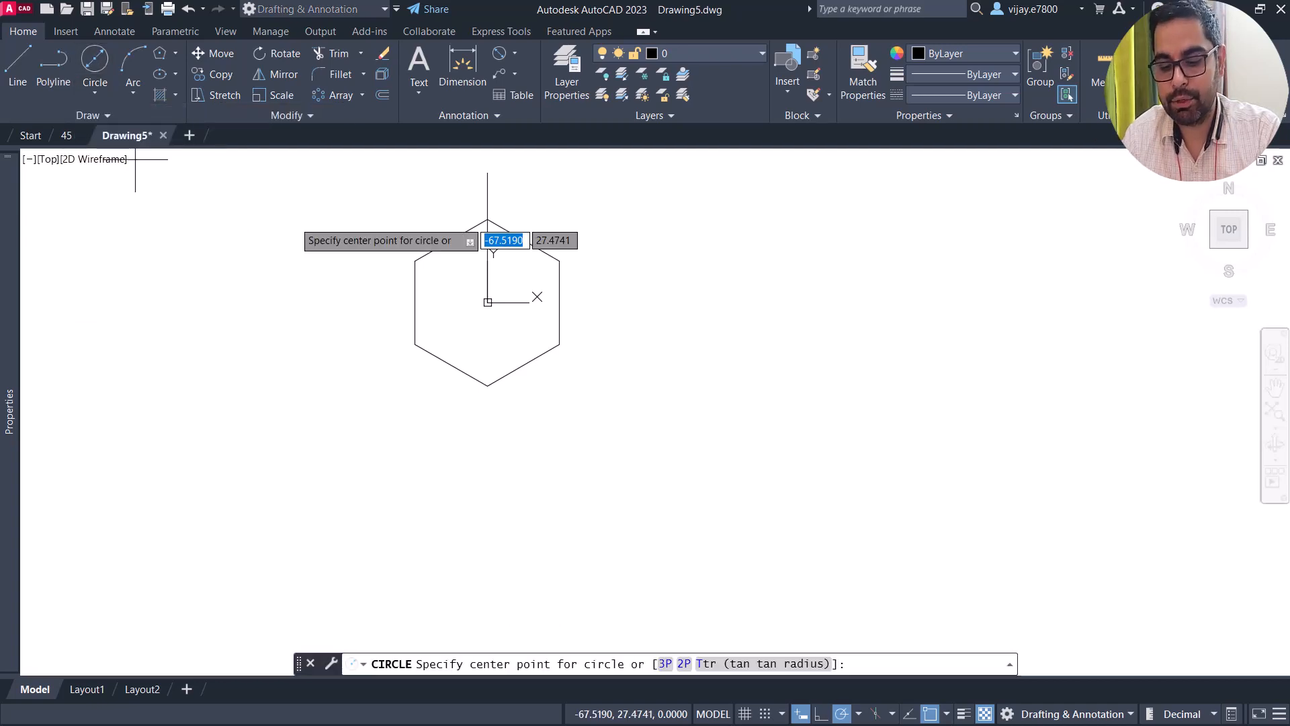
pyautogui.click(488, 302)
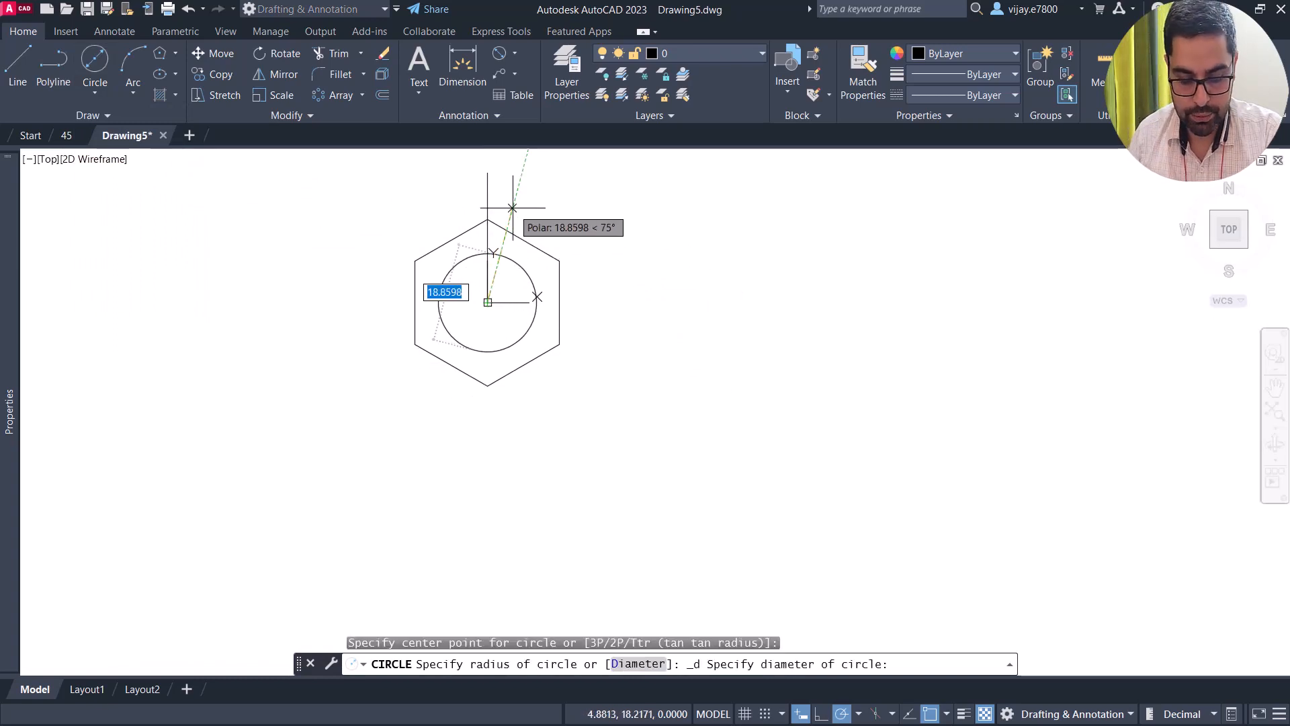
pyautogui.write('44')
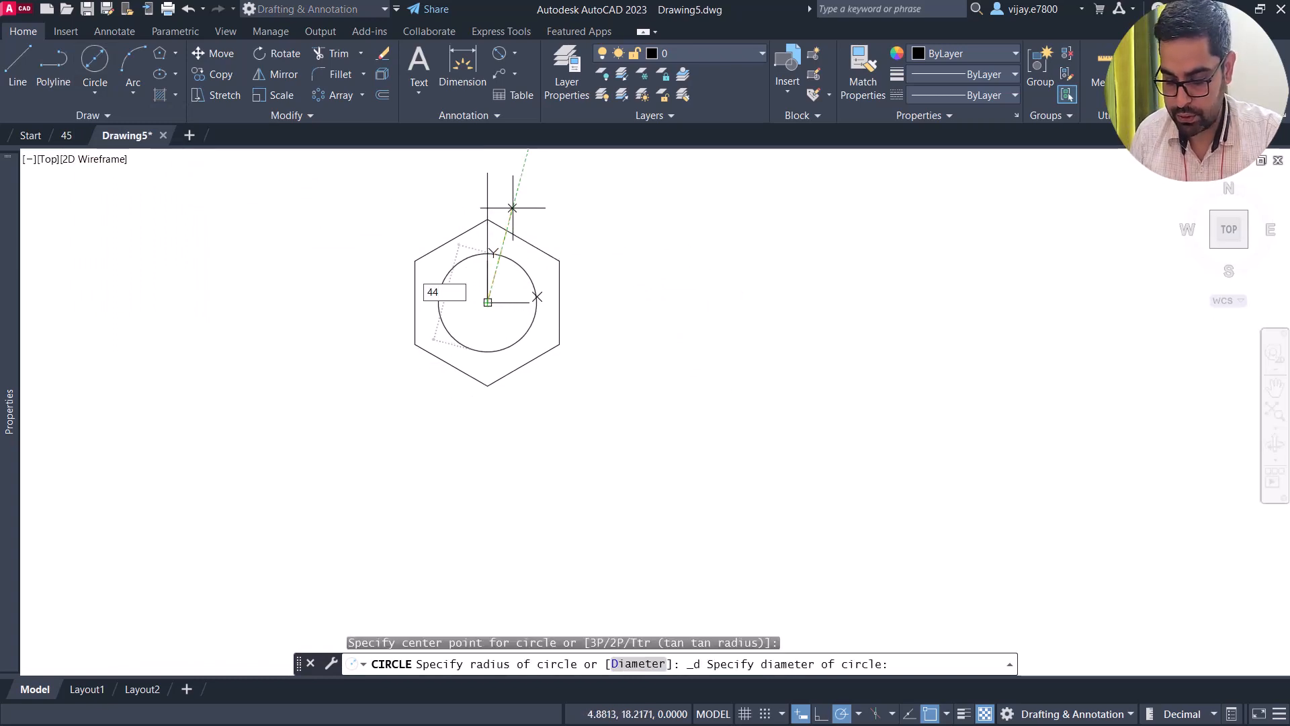
pyautogui.press('BackSpace')
pyautogui.write('1')
pyautogui.press('Return')
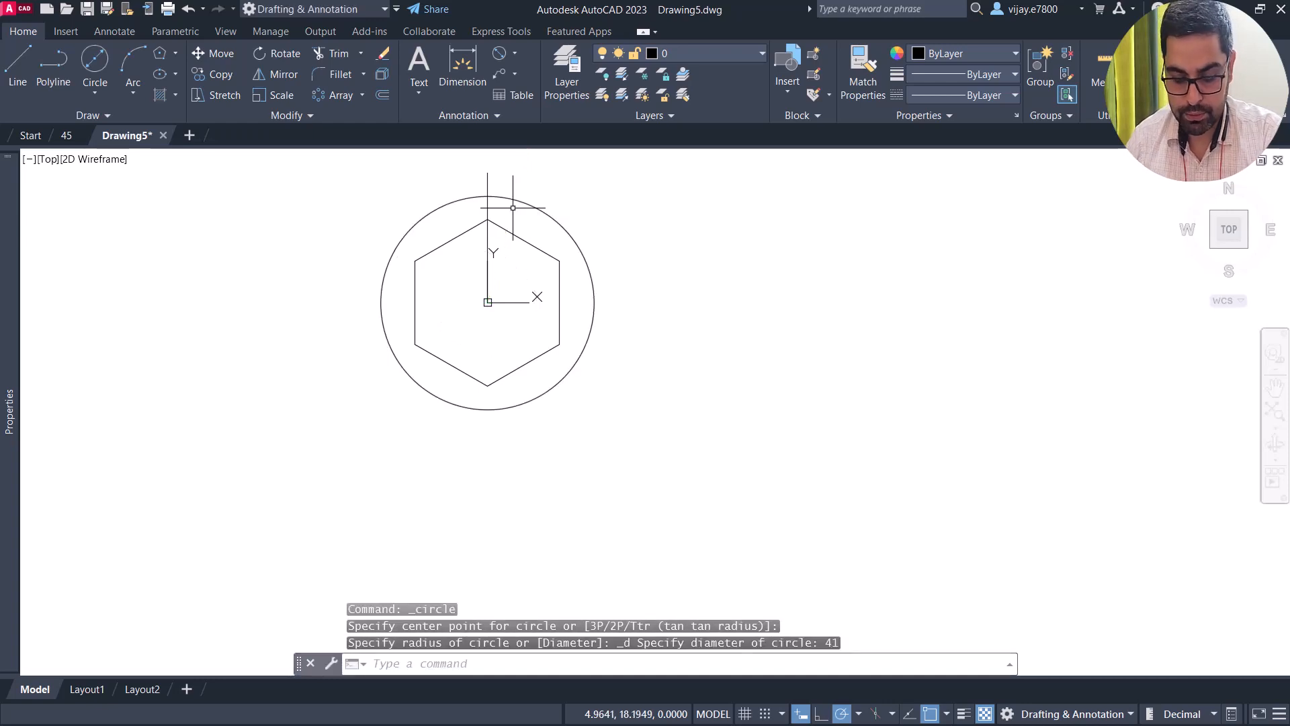
# - Try offsetting the vertical line 5 units to both sides, and undo the offsets
pyautogui.scroll(2, 463, 178)
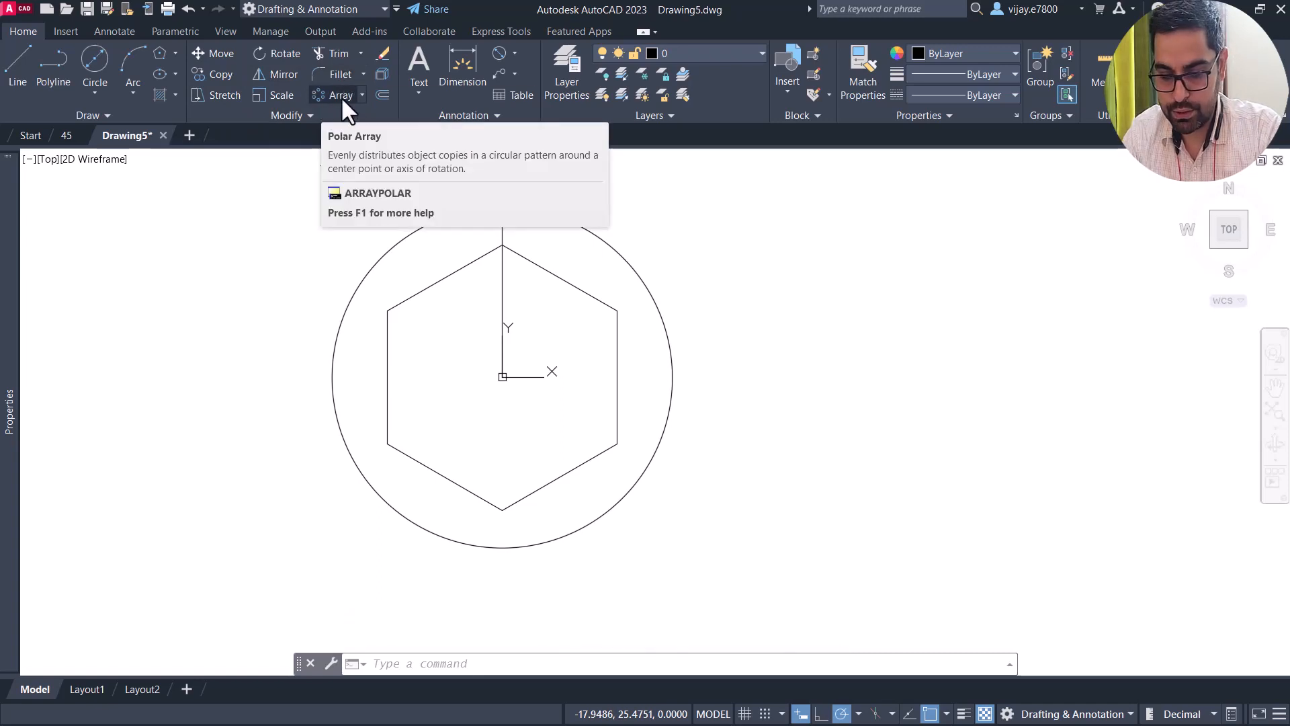
pyautogui.click(381, 95)
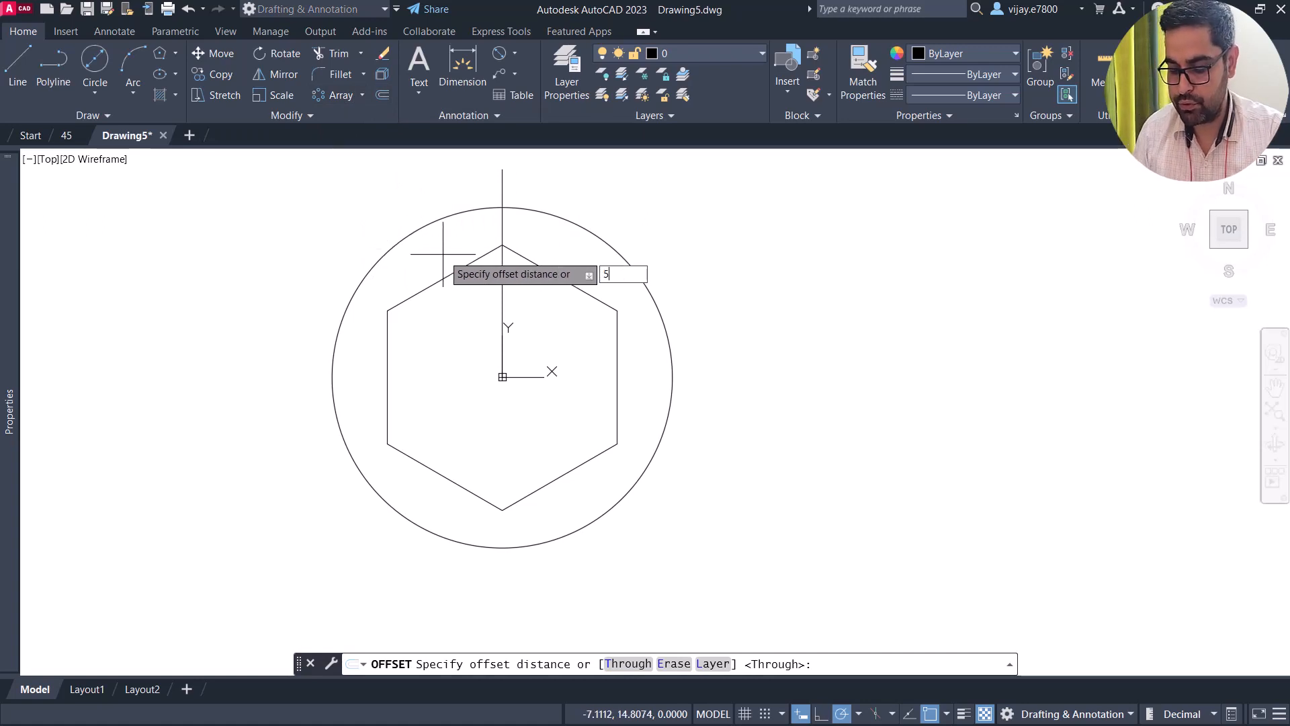
pyautogui.press('Return')
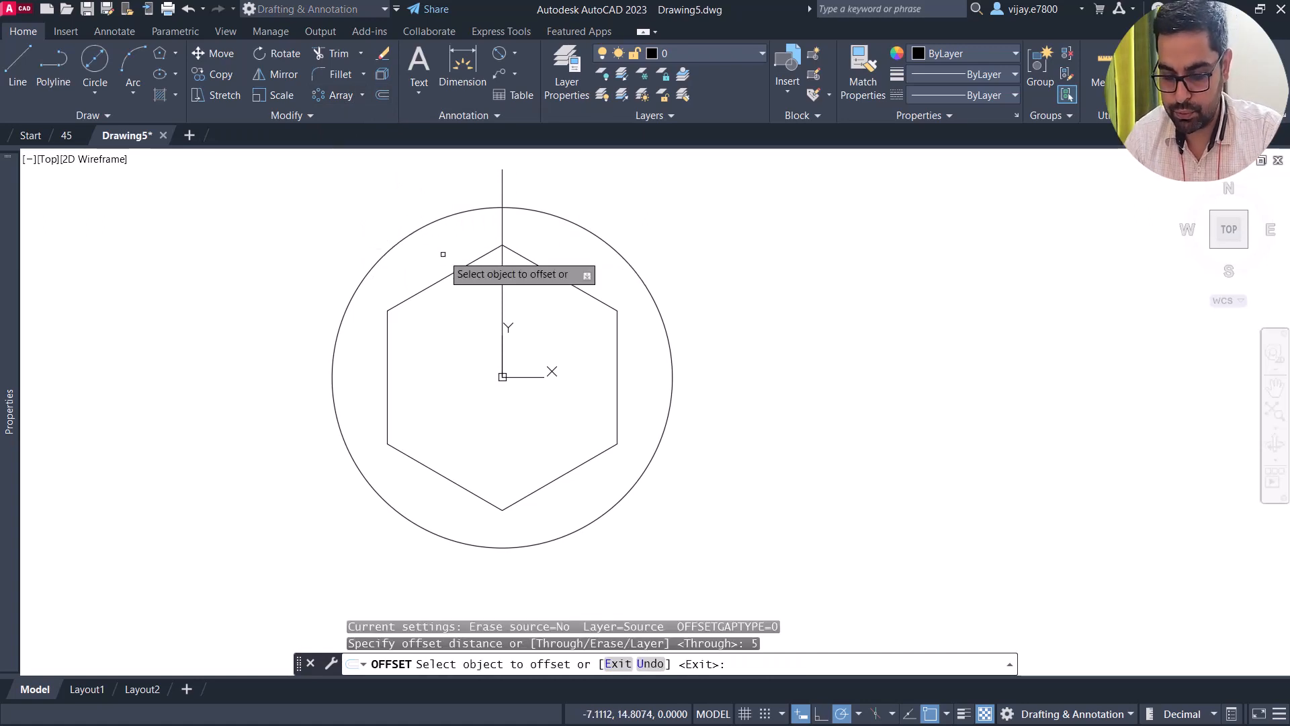
pyautogui.click(502, 227)
pyautogui.click(531, 224)
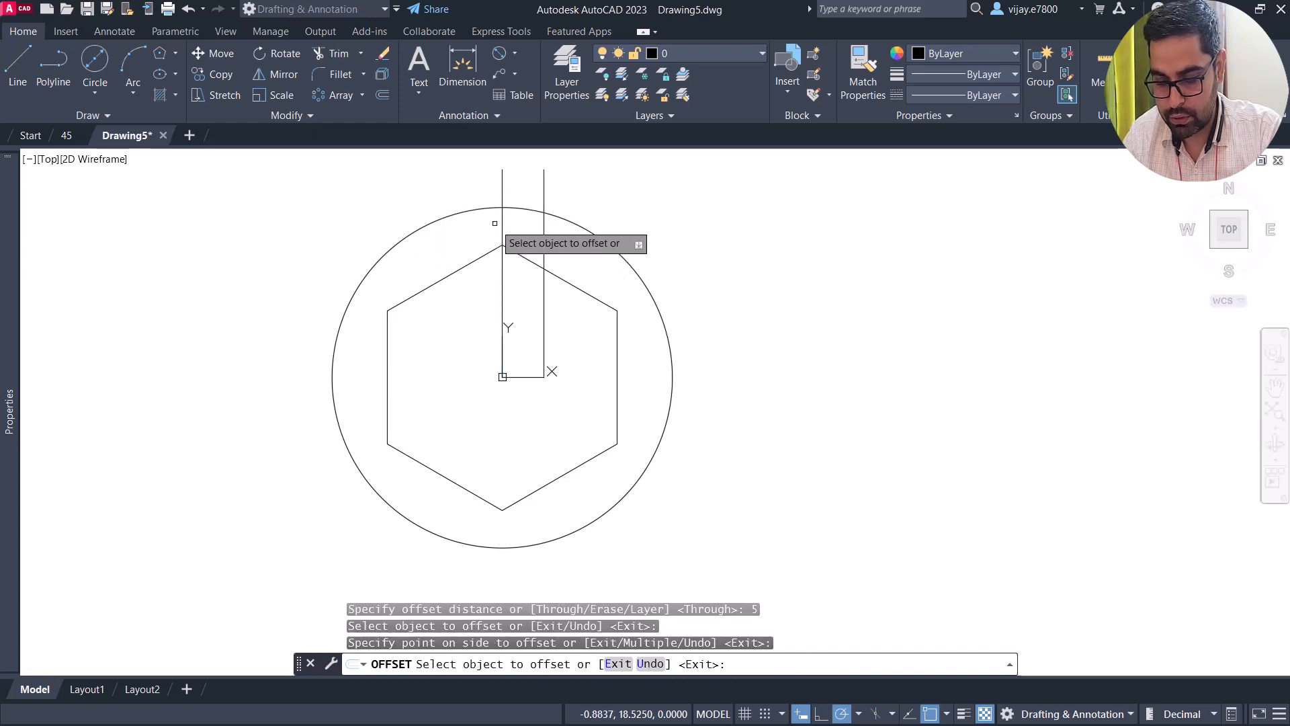
pyautogui.click(503, 224)
pyautogui.click(479, 222)
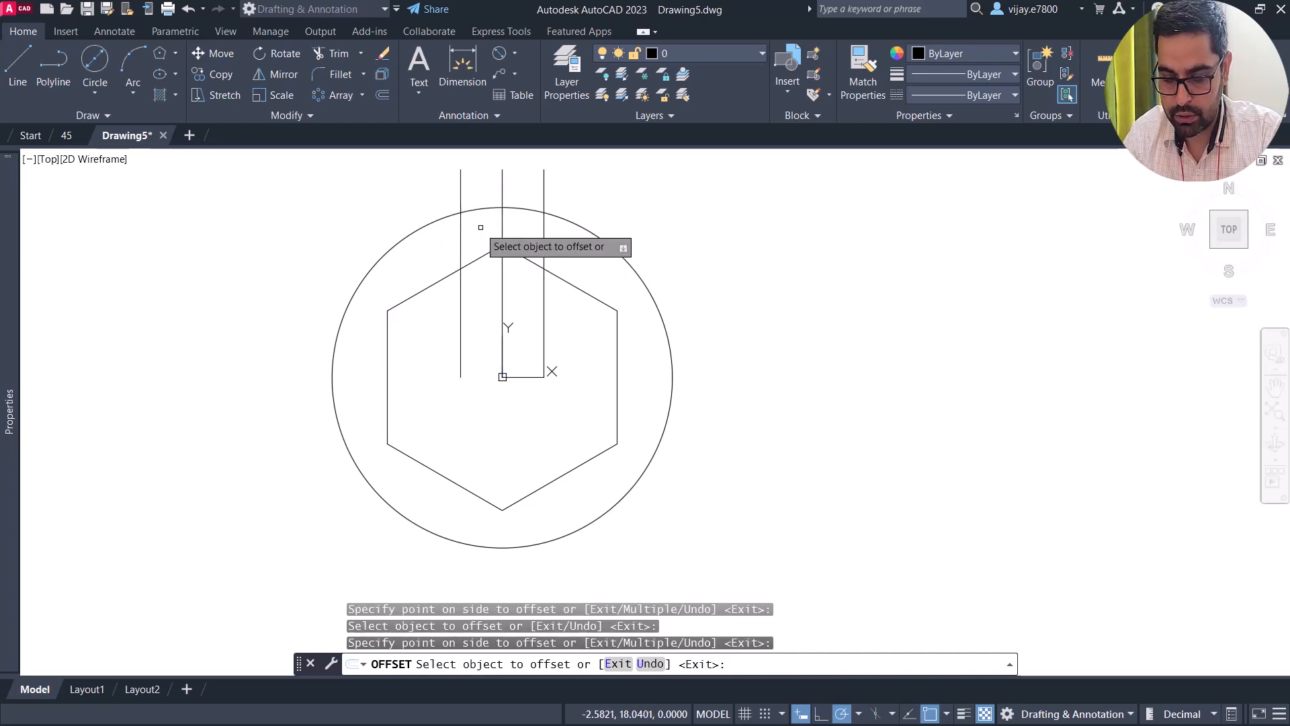
pyautogui.scroll(-2, 457, 215)
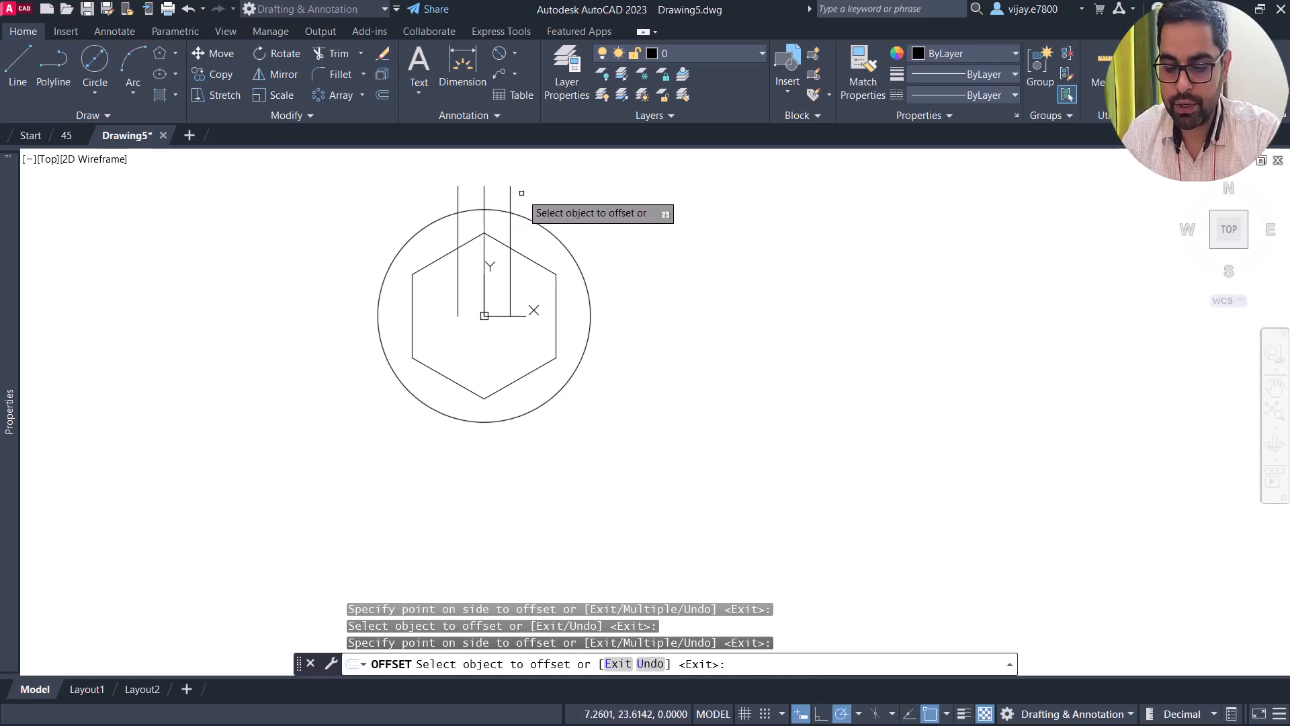
pyautogui.press('Escape')
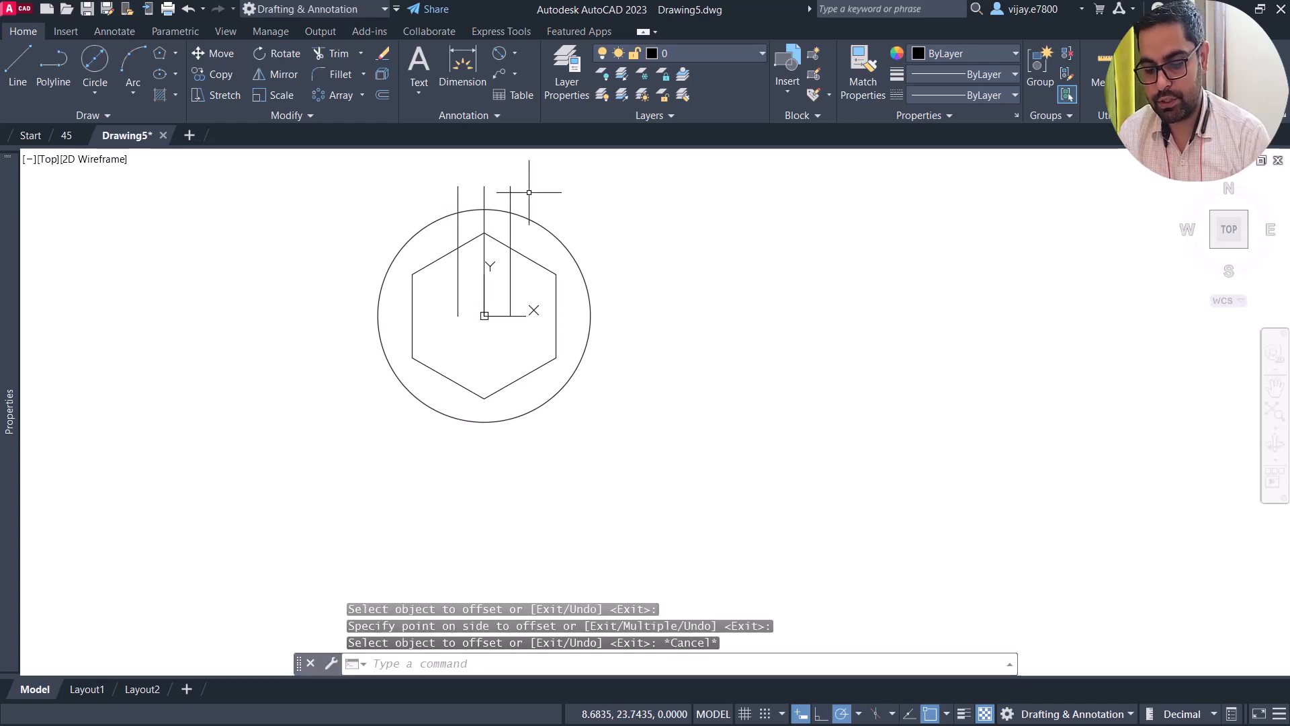
pyautogui.hotkey('ctrl', 'z')
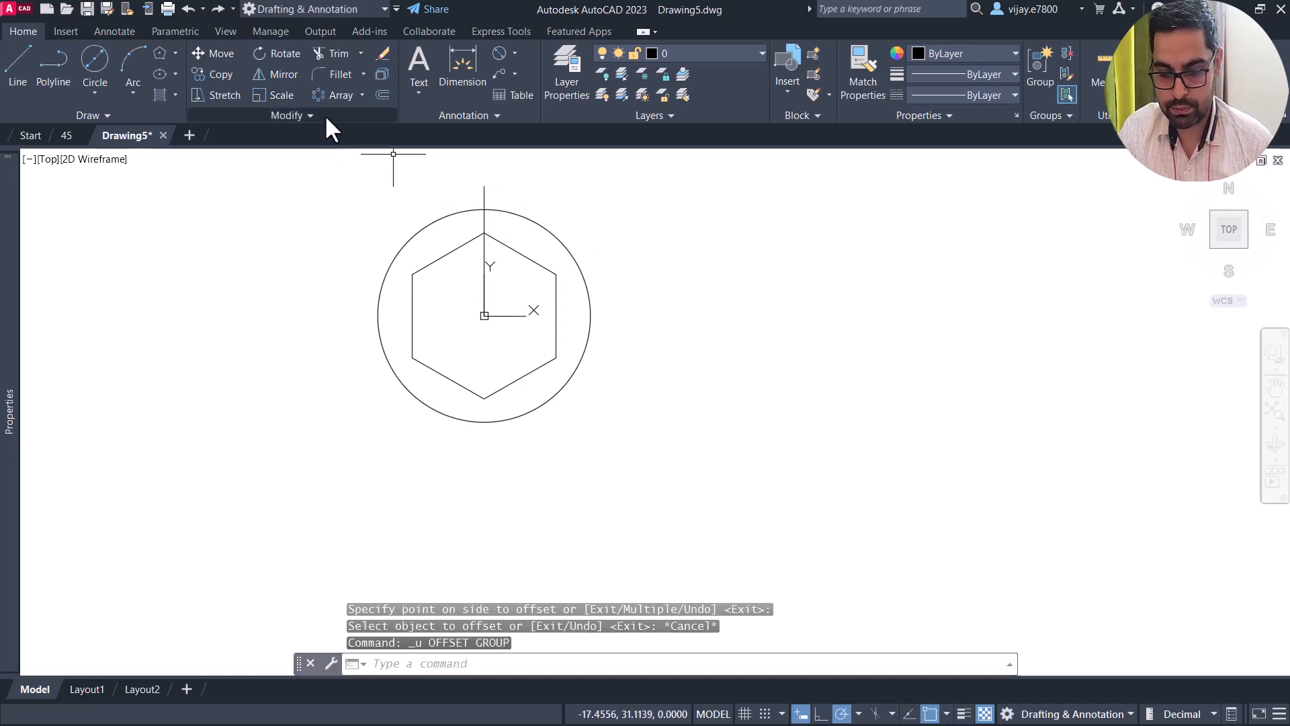
# - Offset the vertical centre line by 2.5 units to both sides
pyautogui.click(381, 95)
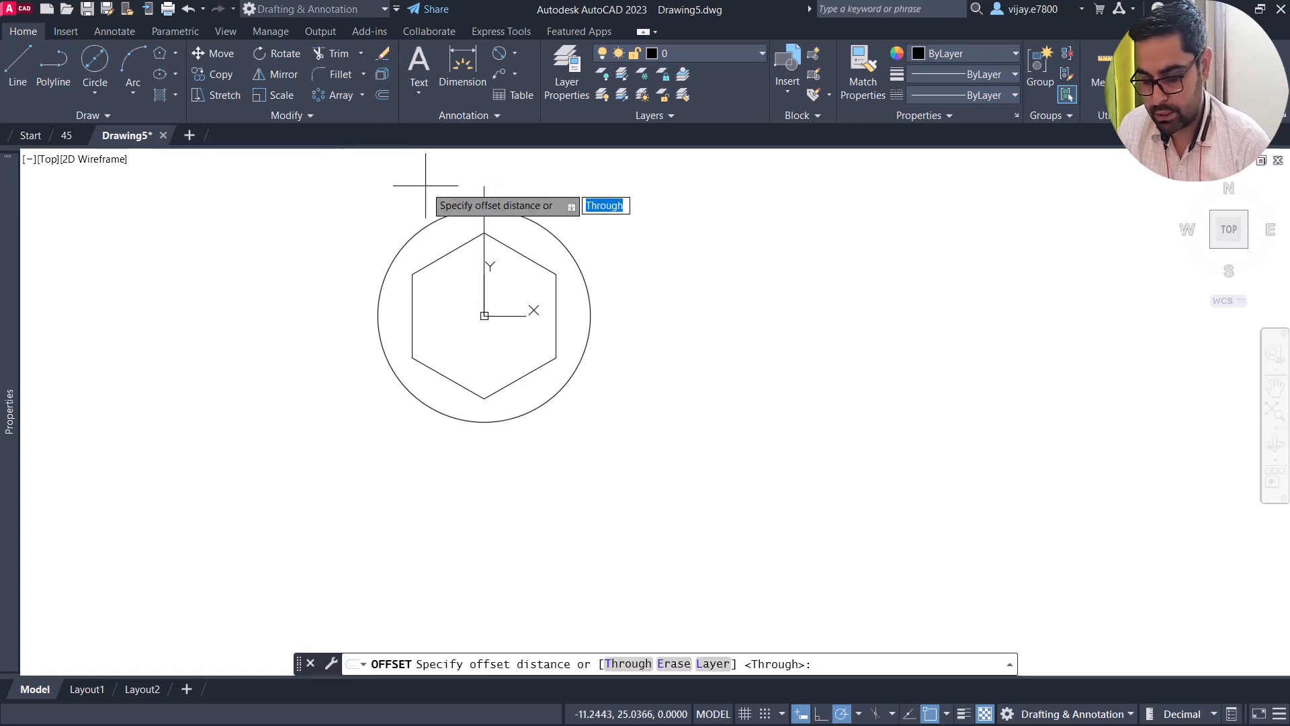
pyautogui.write('2.5')
pyautogui.press('Return')
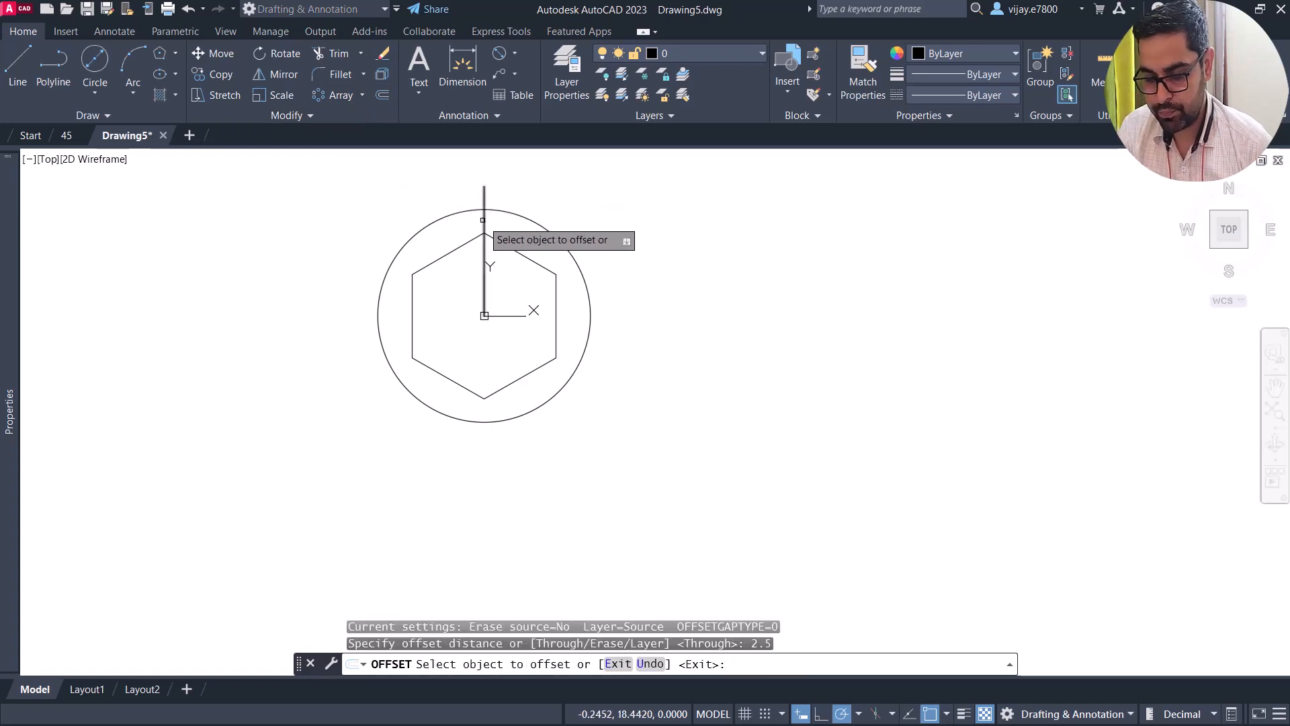
pyautogui.click(483, 222)
pyautogui.click(497, 222)
pyautogui.click(484, 221)
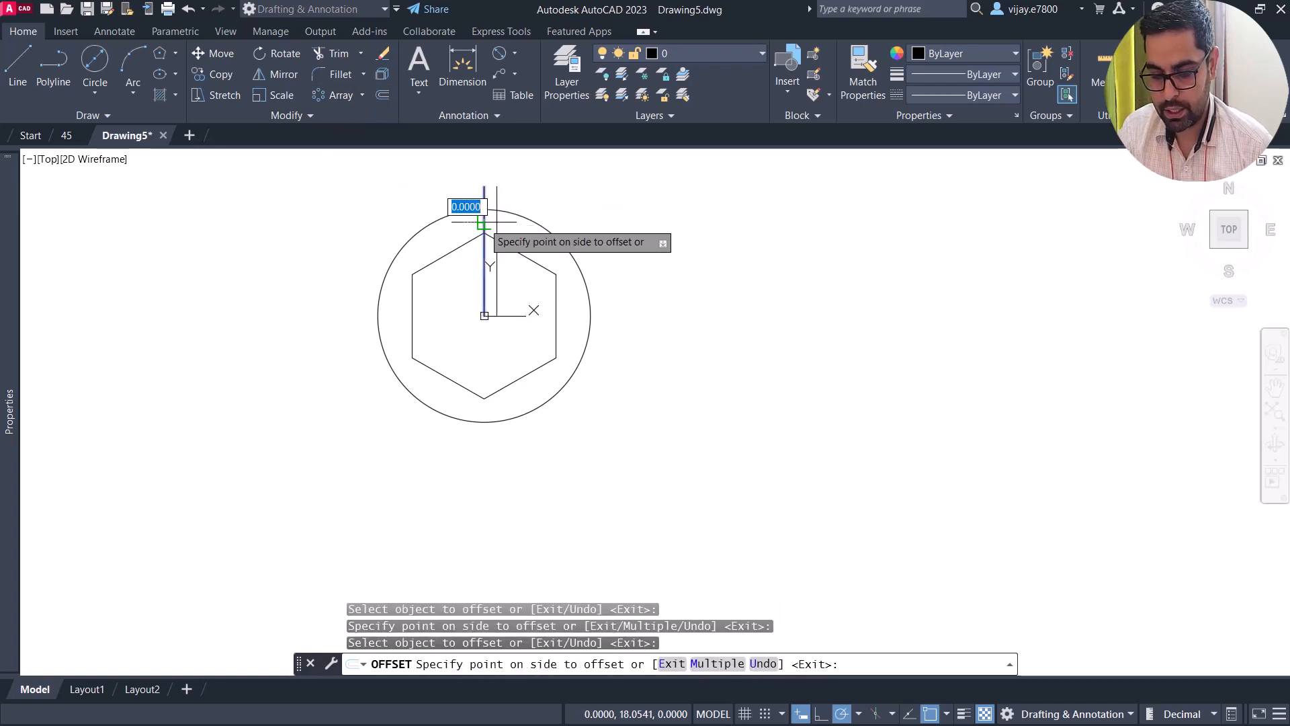
pyautogui.click(468, 222)
pyautogui.scroll(2, 430, 188)
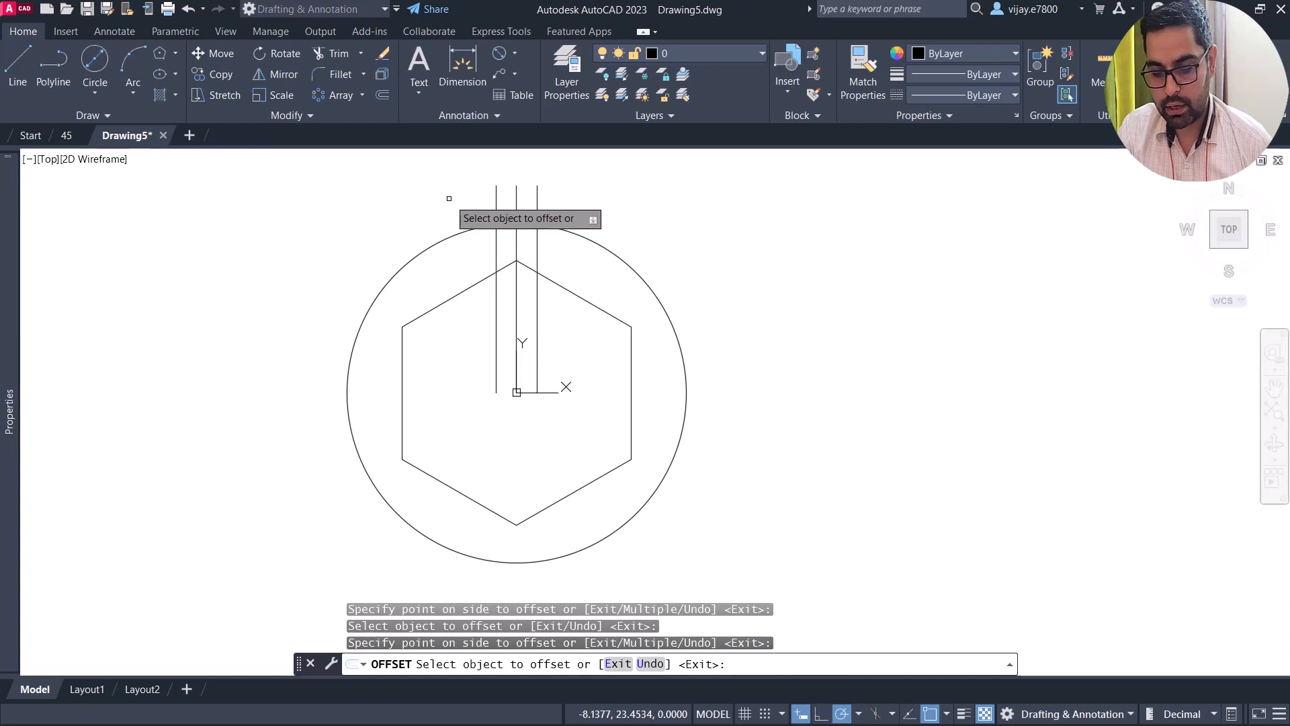
pyautogui.rightClick(417, 174)
pyautogui.click(437, 184)
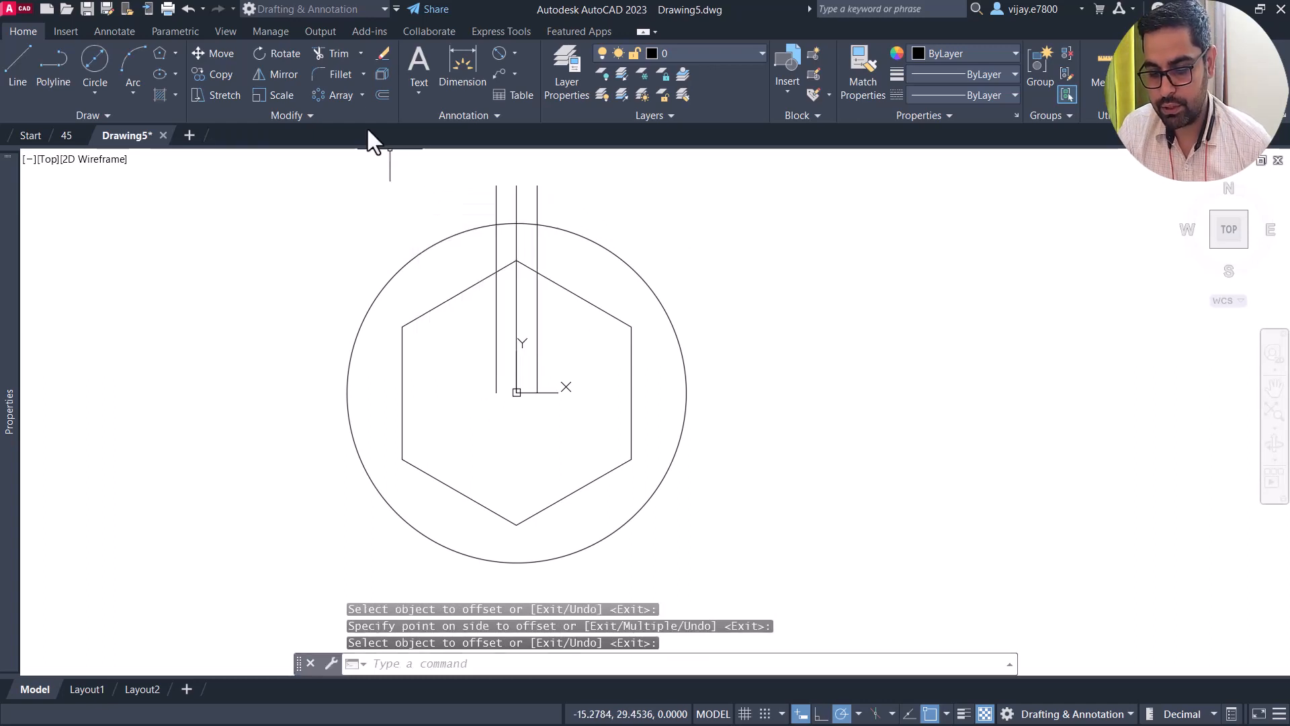
# - Offset the vertical centre line by 4.5 units to both sides
pyautogui.click(379, 95)
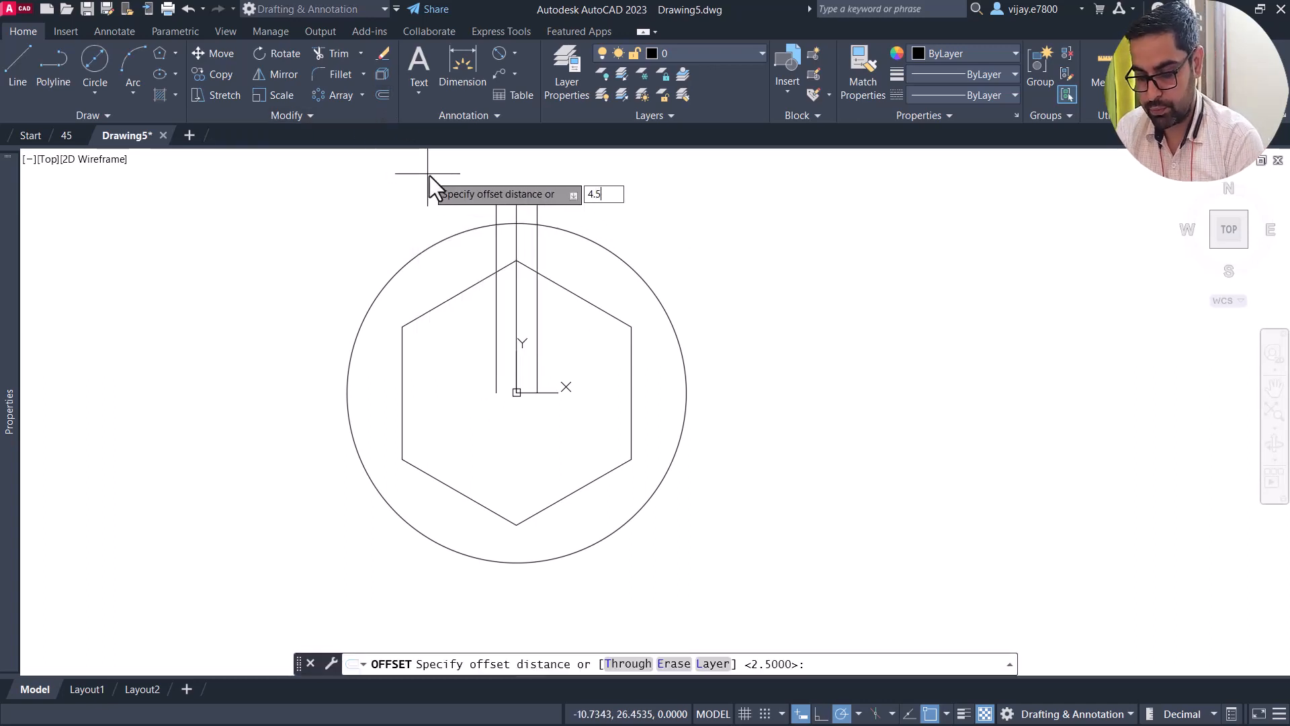
pyautogui.write('4.5')
pyautogui.press('Return')
pyautogui.click(537, 199)
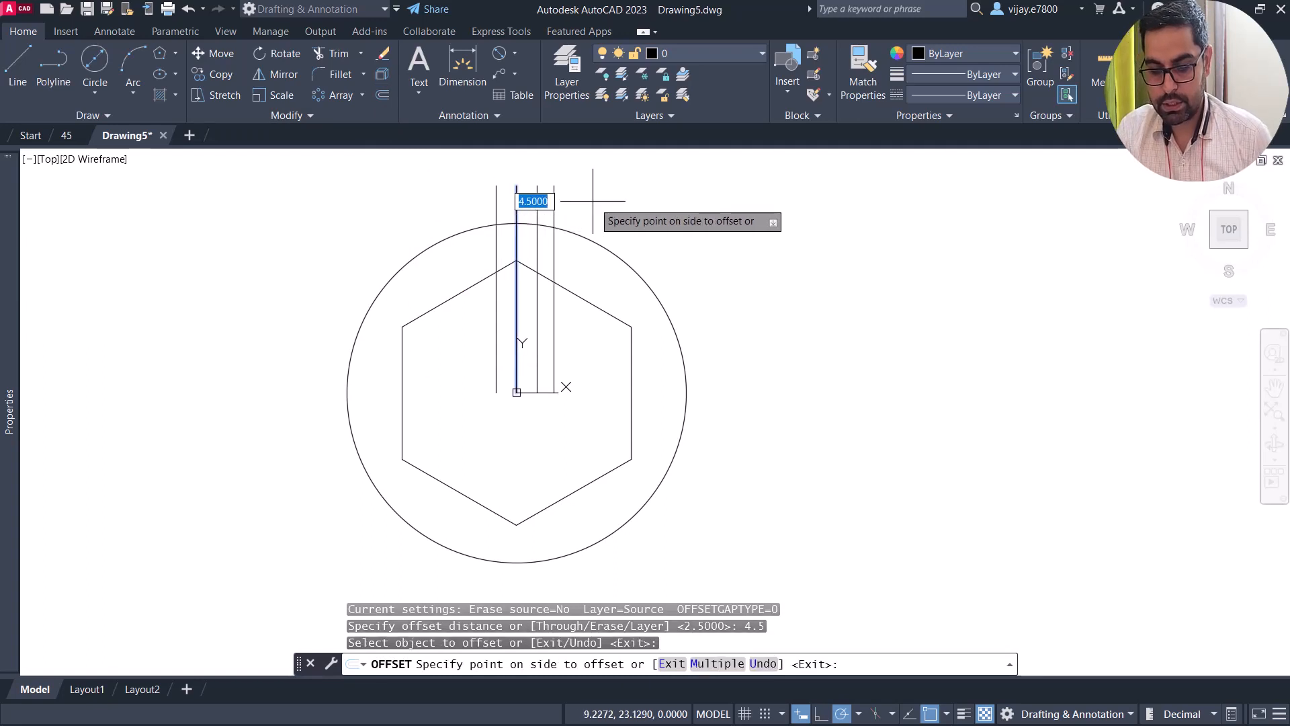
pyautogui.click(564, 202)
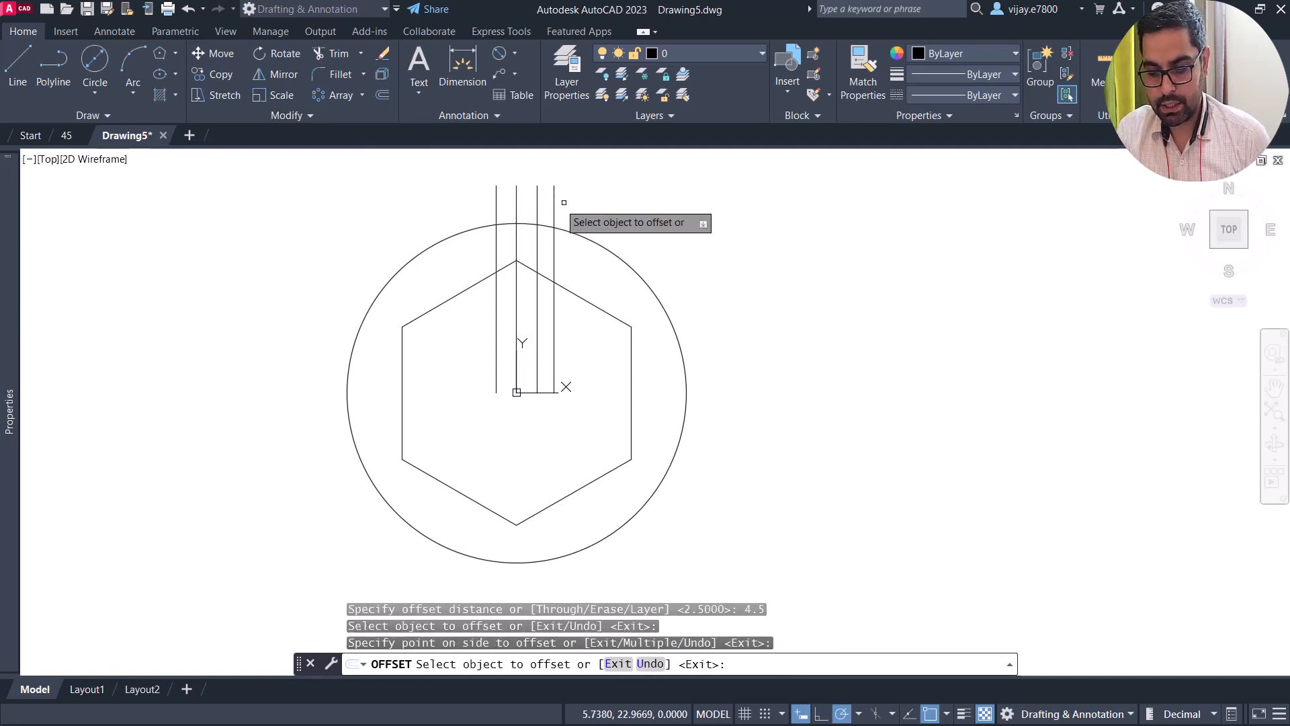
pyautogui.click(517, 205)
pyautogui.click(494, 196)
pyautogui.scroll(2, 426, 178)
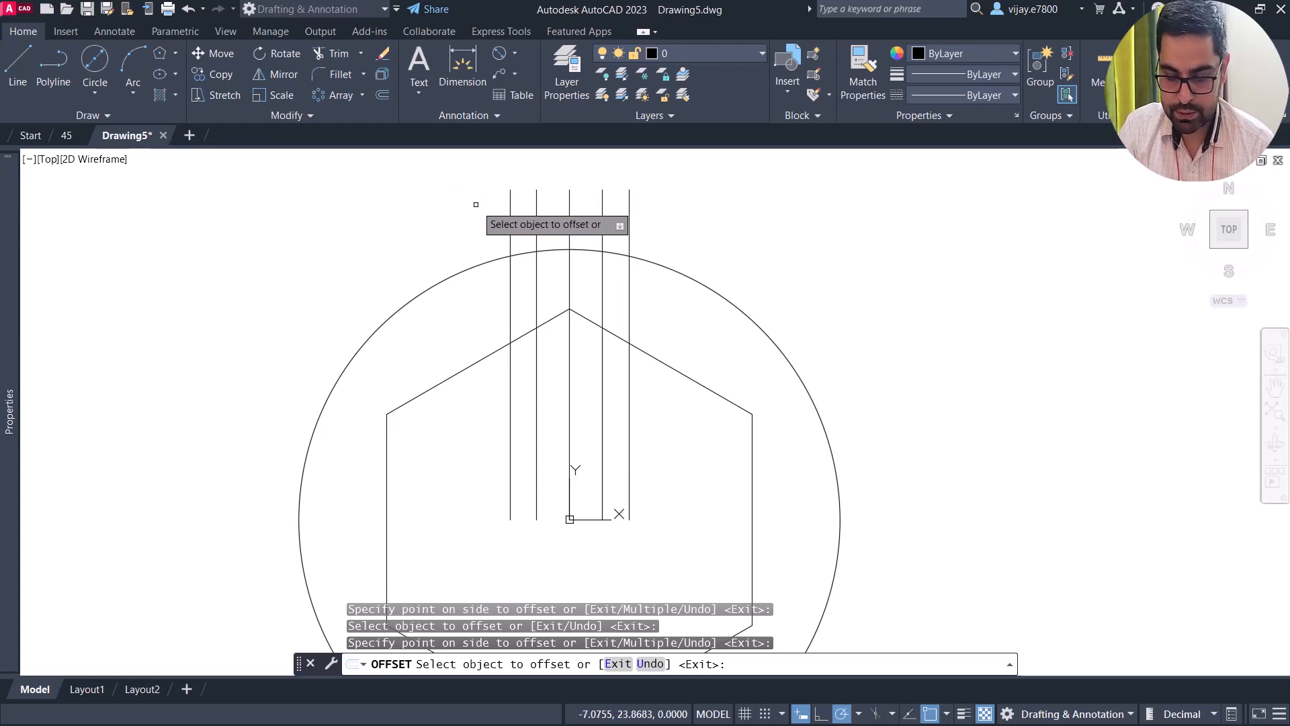
pyautogui.rightClick(476, 204)
pyautogui.click(489, 213)
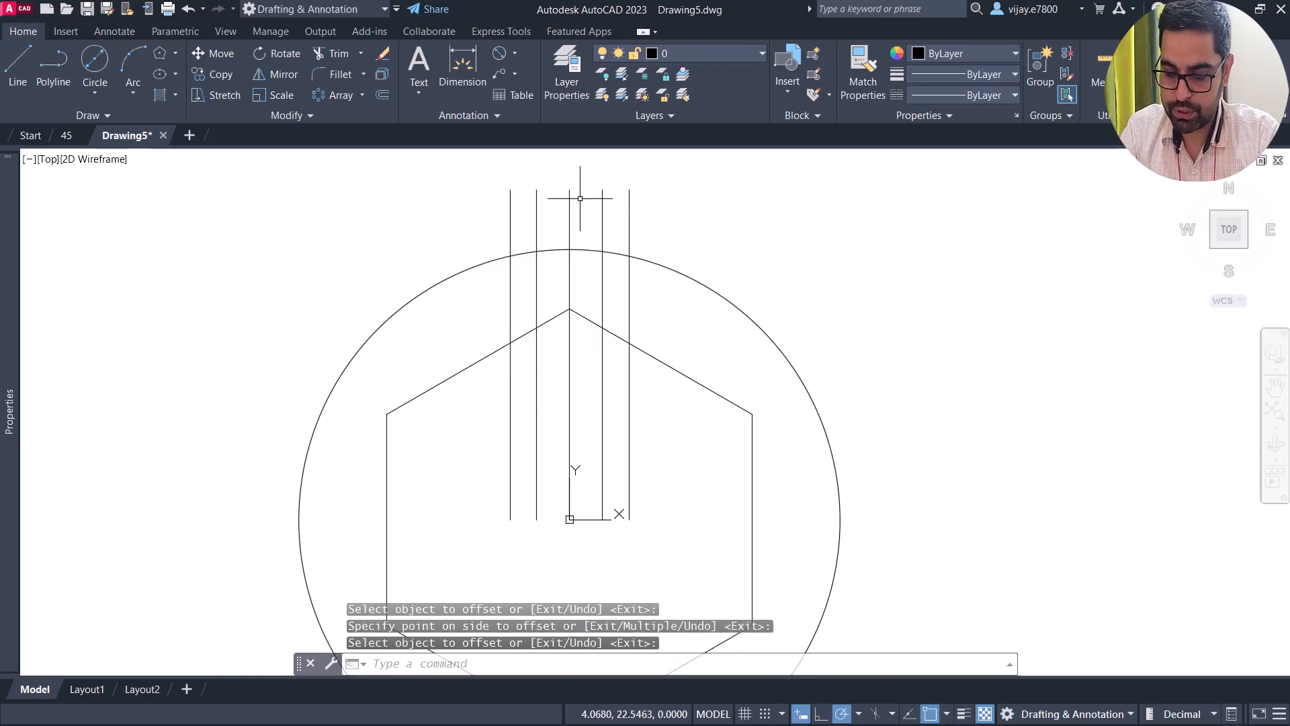
pyautogui.click(337, 52)
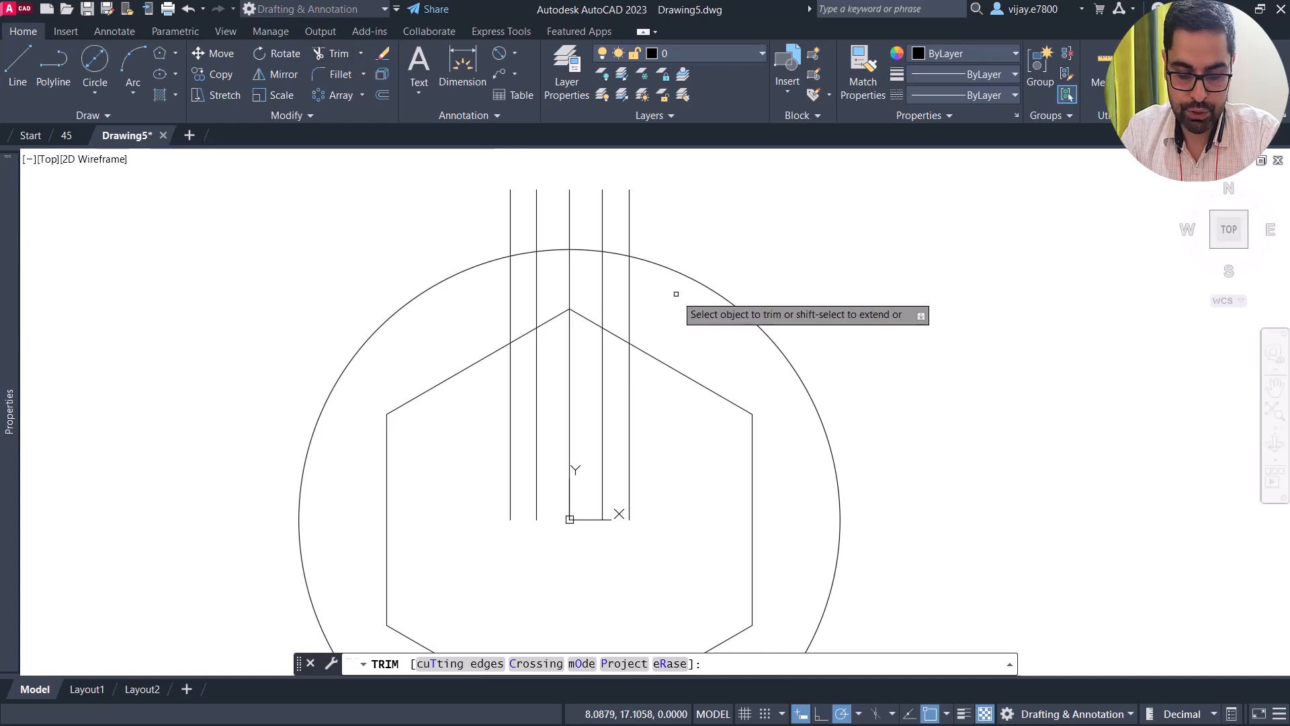
pyautogui.hotkey('ctrl', 'z')
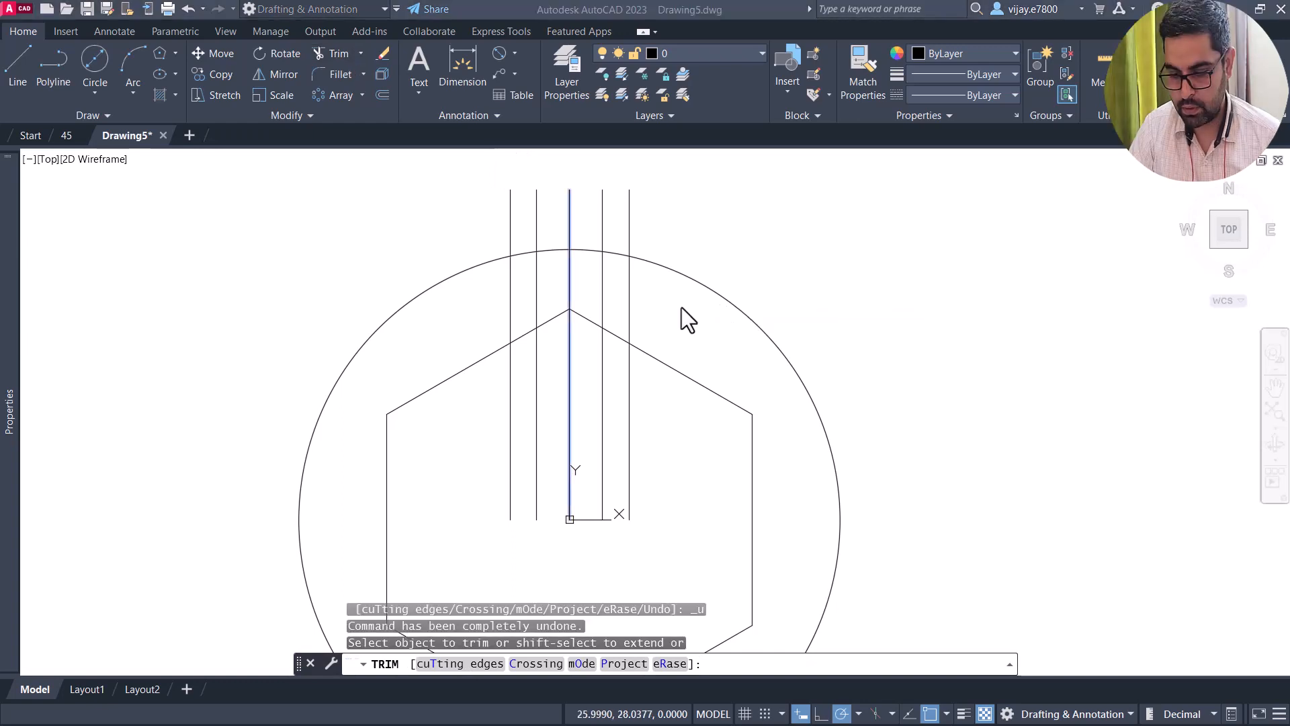
pyautogui.click(800, 285)
pyautogui.press('Escape')
pyautogui.press('Escape')
pyautogui.press('Escape')
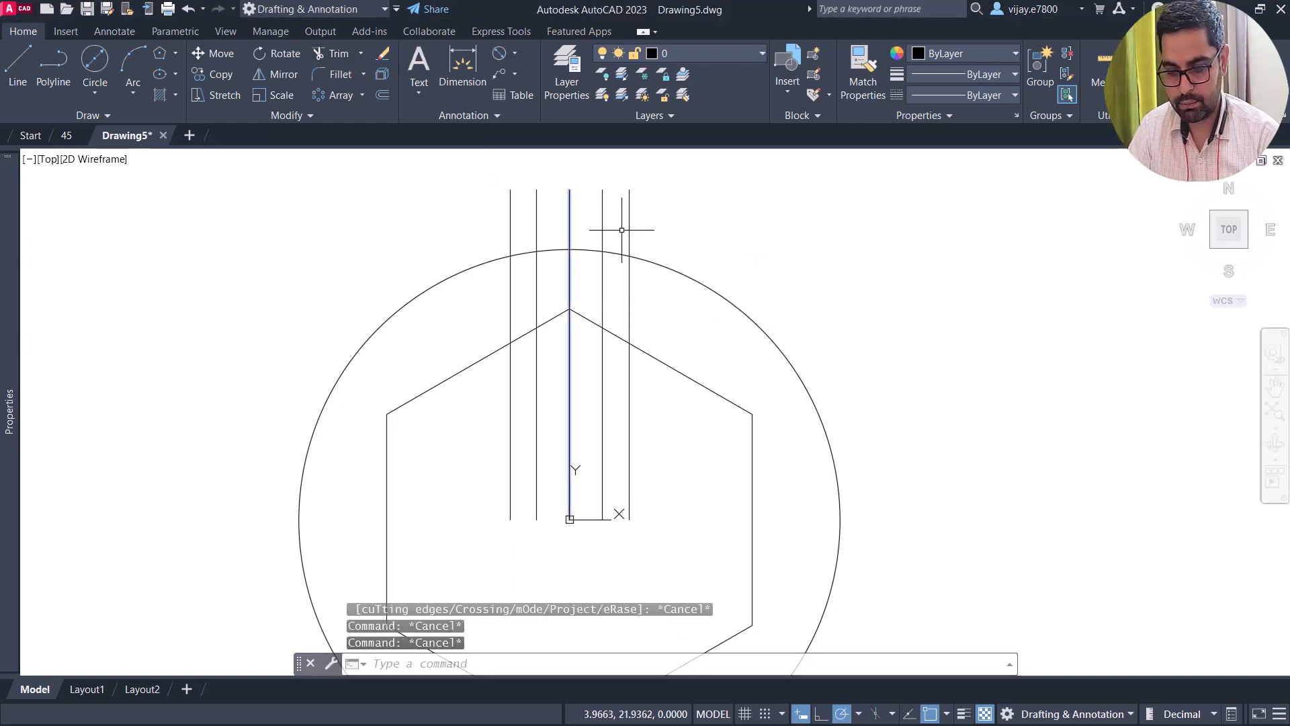
pyautogui.click(712, 259)
pyautogui.press('Escape')
pyautogui.scroll(-2, 667, 254)
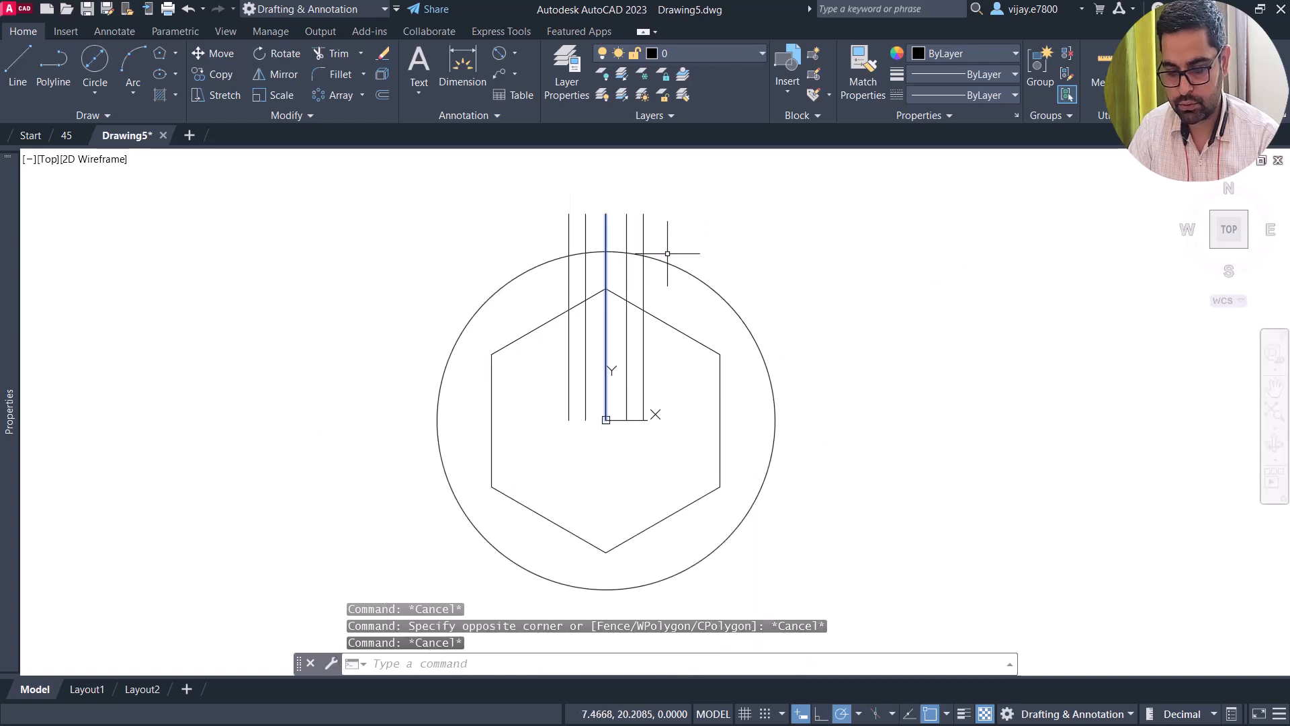
pyautogui.click(677, 247)
pyautogui.press('Escape')
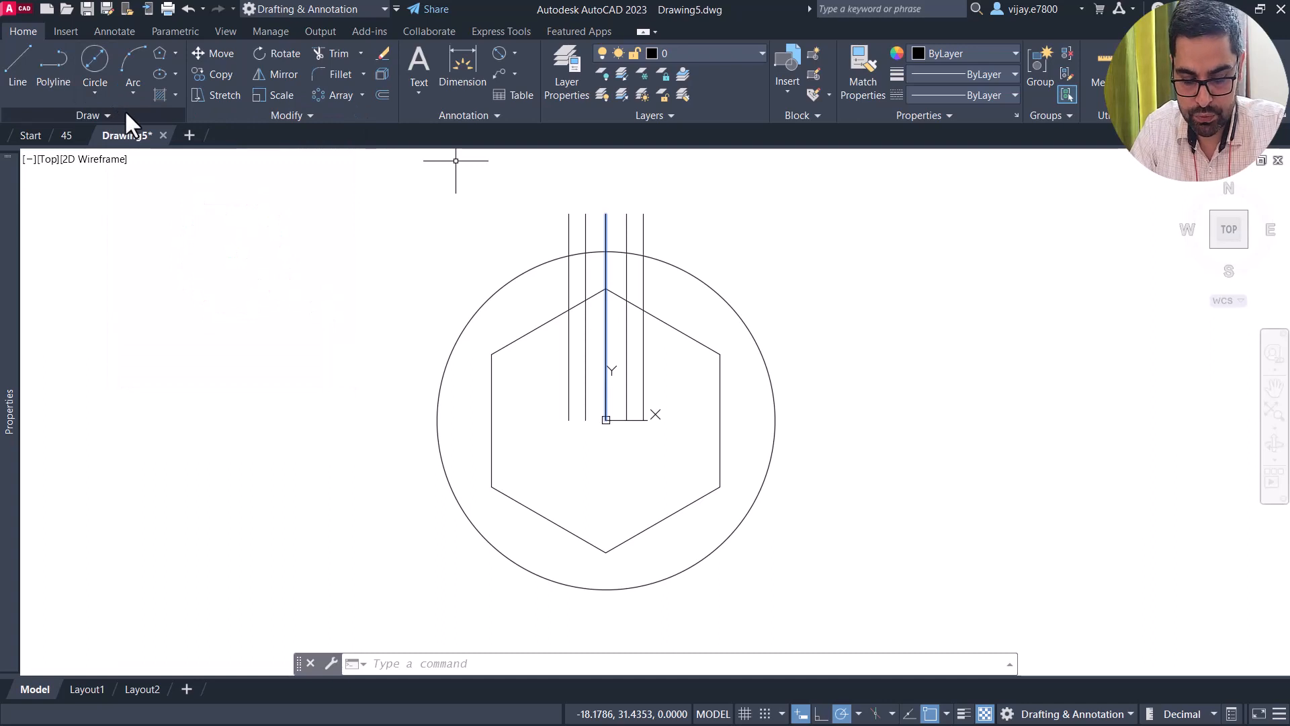
# - Draw a circle of diameter 5 centred where the vertical centre line crosses the top of the large circle
pyautogui.scroll(2, 754, 274)
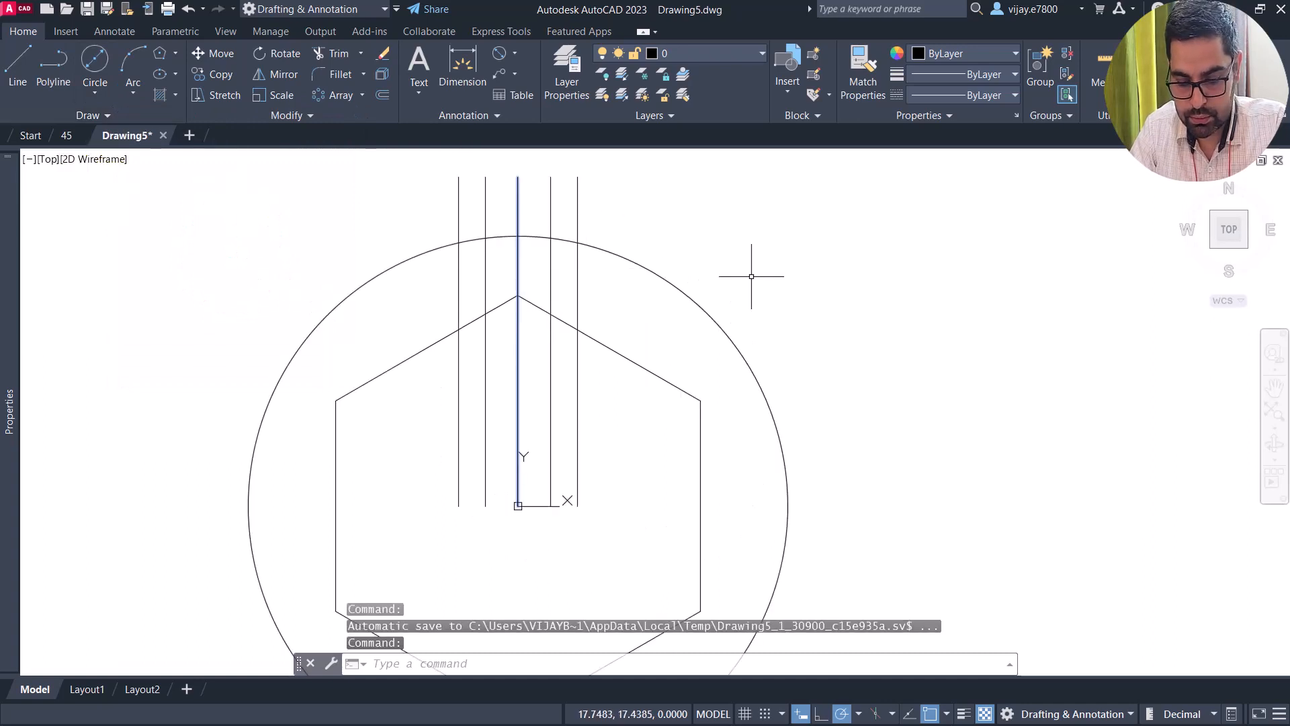
pyautogui.scroll(2, 211, 179)
pyautogui.click(98, 92)
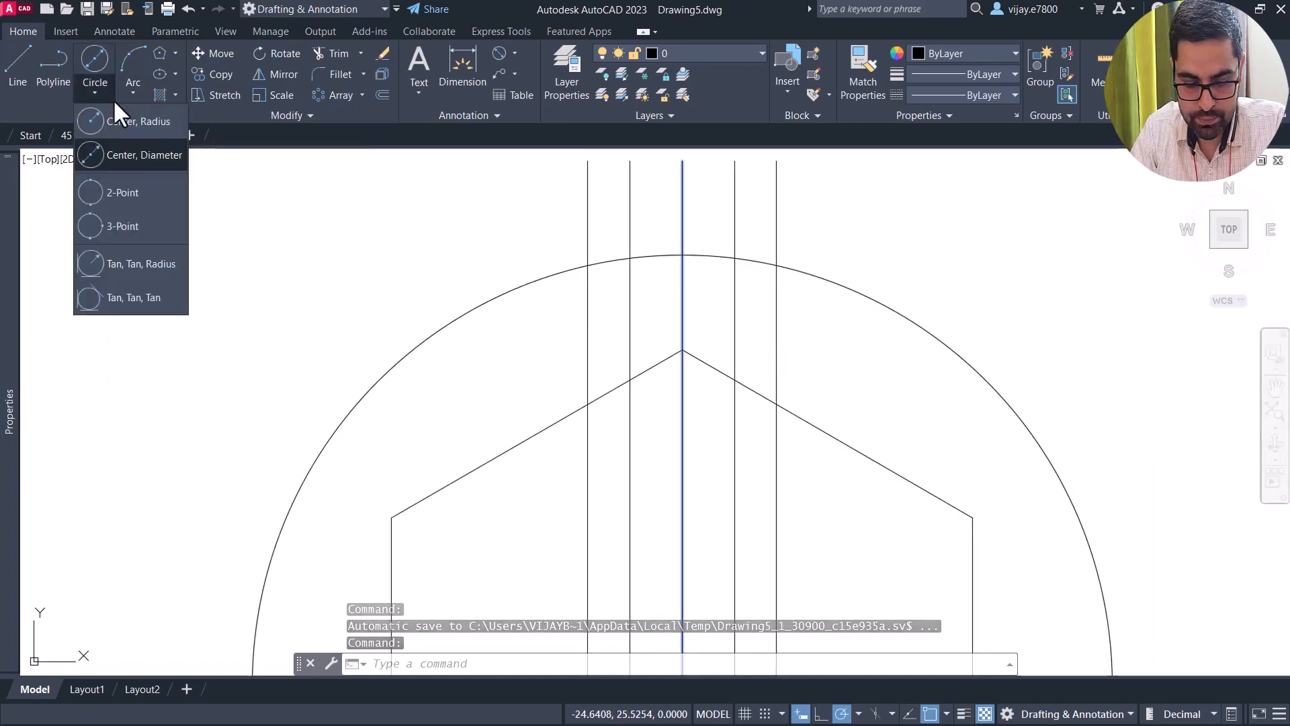
pyautogui.click(127, 152)
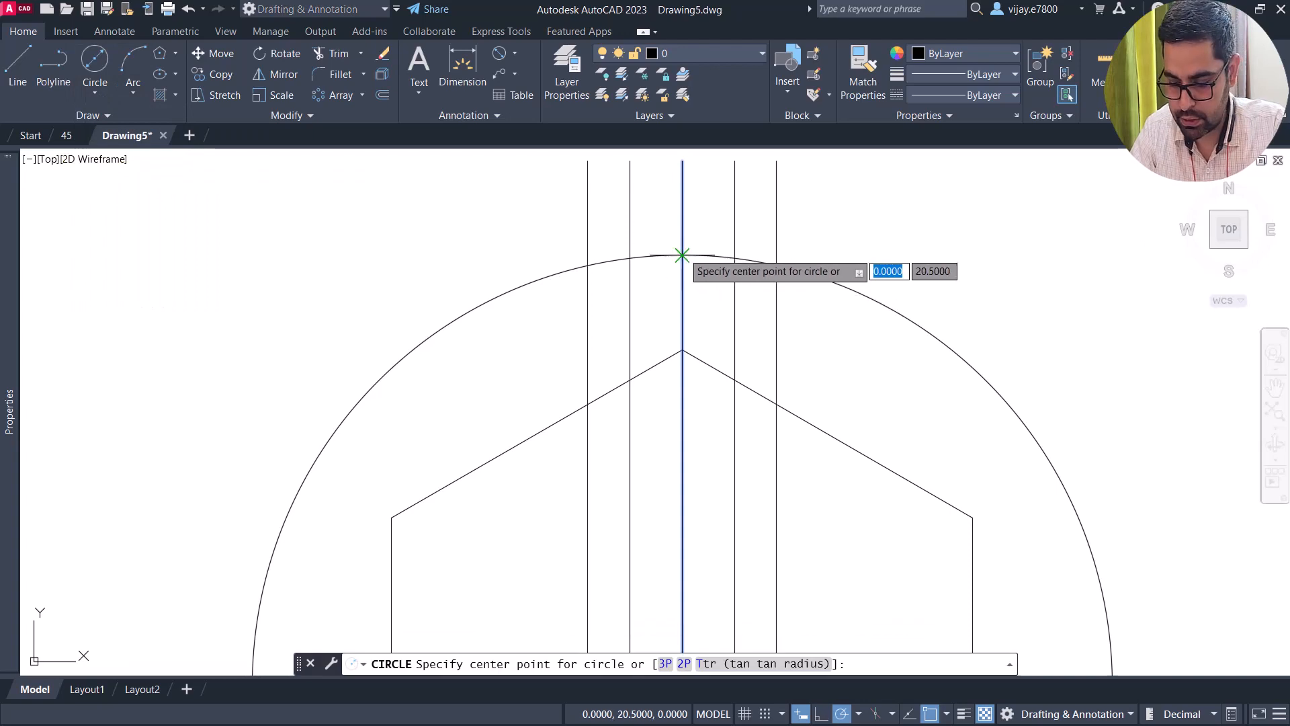
pyautogui.click(683, 254)
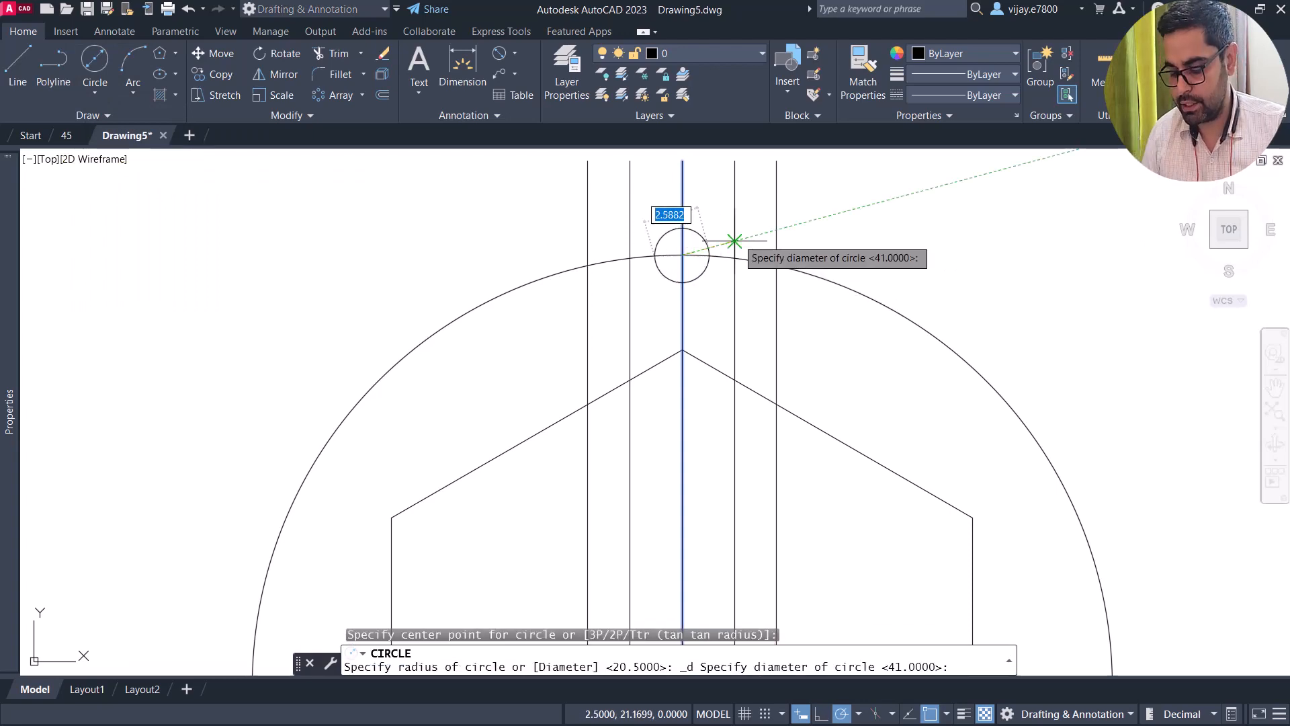
pyautogui.press('Return')
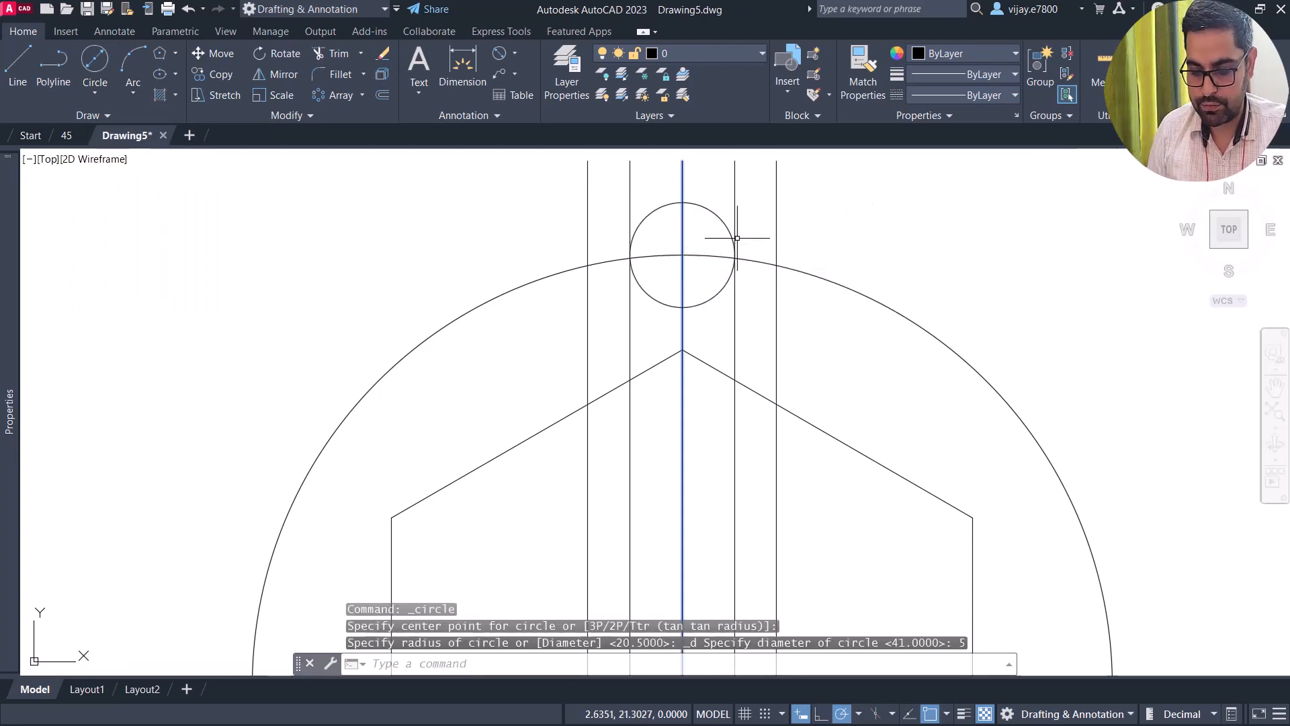
# - Trim the small circle's lower half, plus the large circle's arc and the centre line between the small circle's top and the hexagon
pyautogui.scroll(-1, 737, 236)
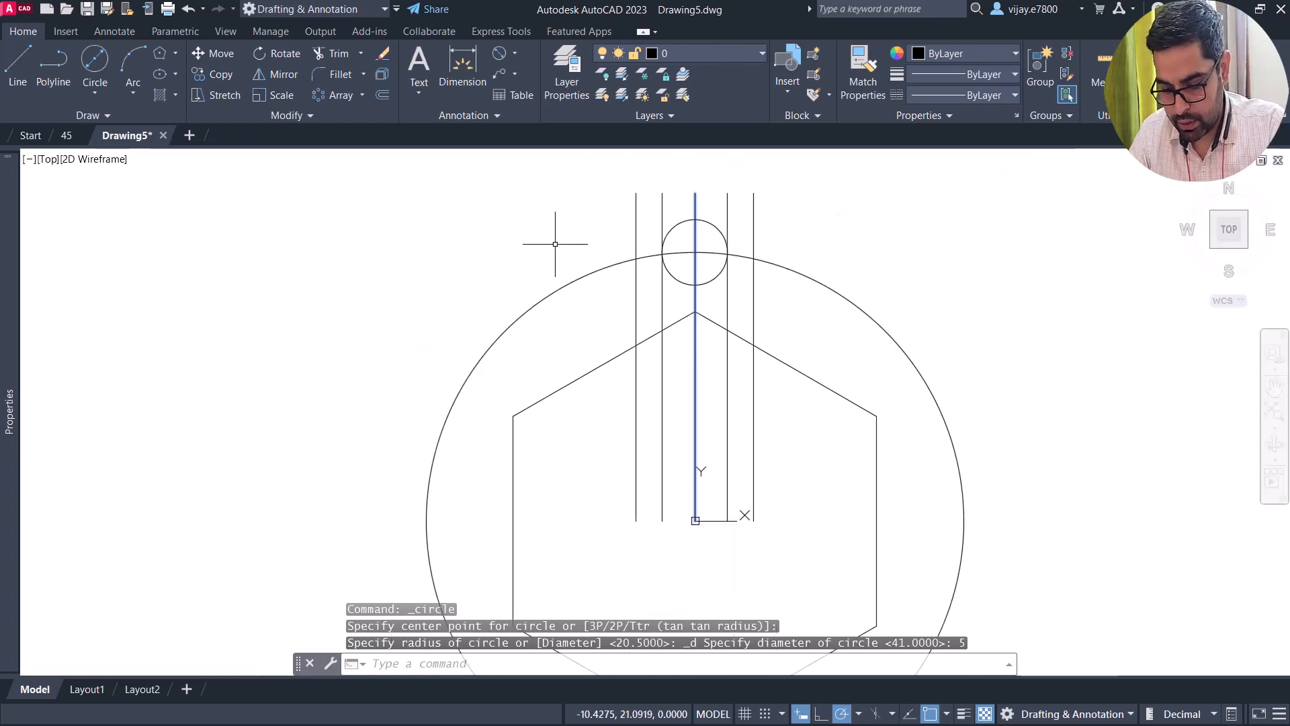
pyautogui.click(340, 54)
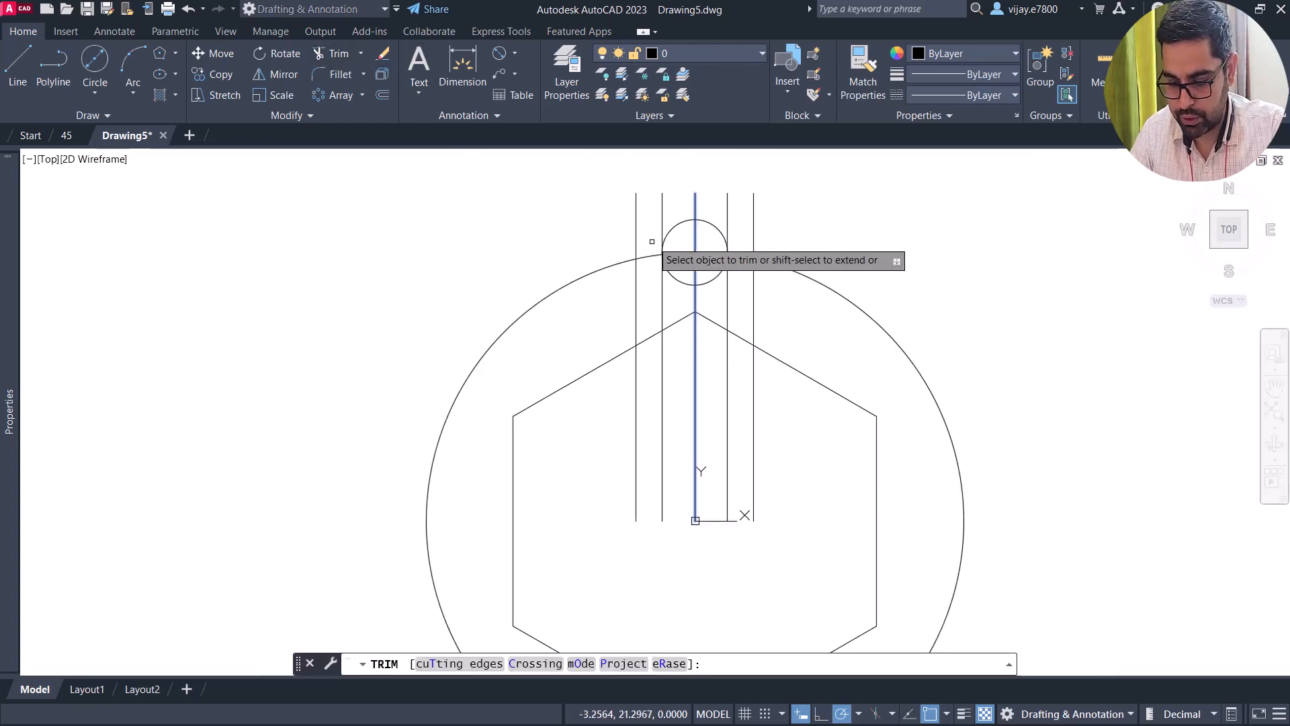
pyautogui.click(703, 244)
pyautogui.click(702, 243)
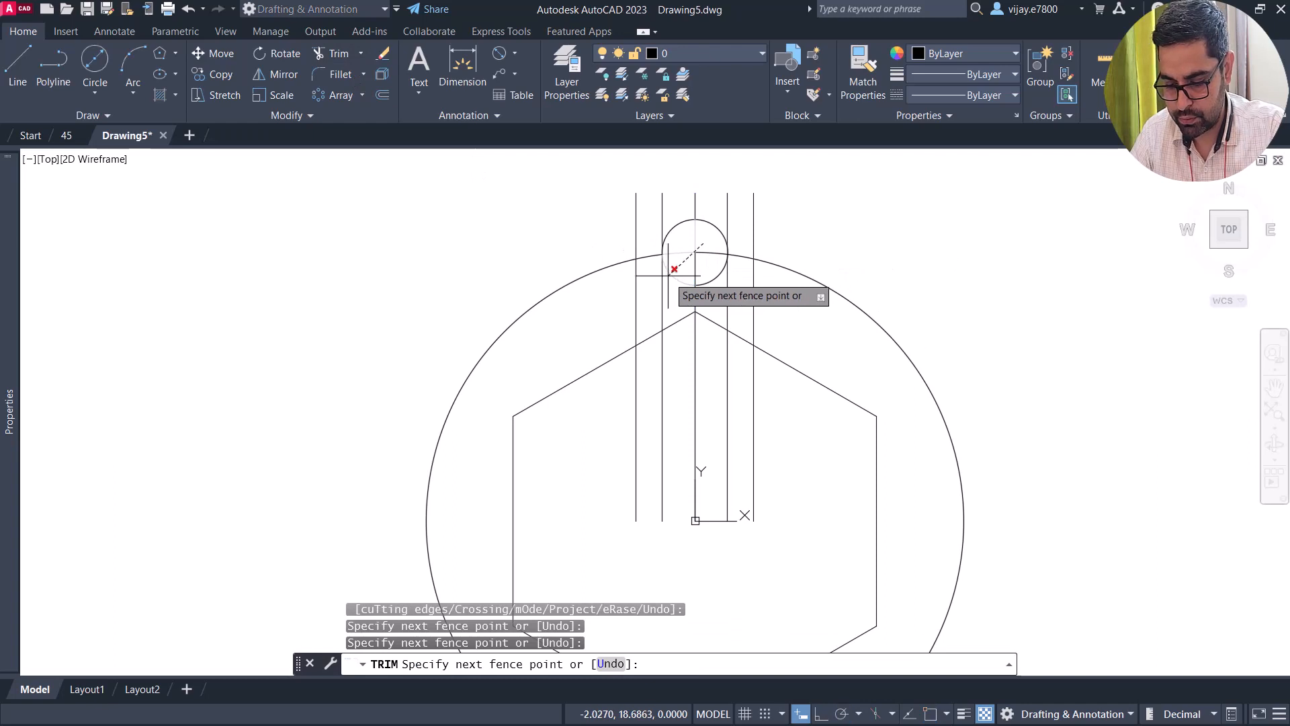
pyautogui.press('Return')
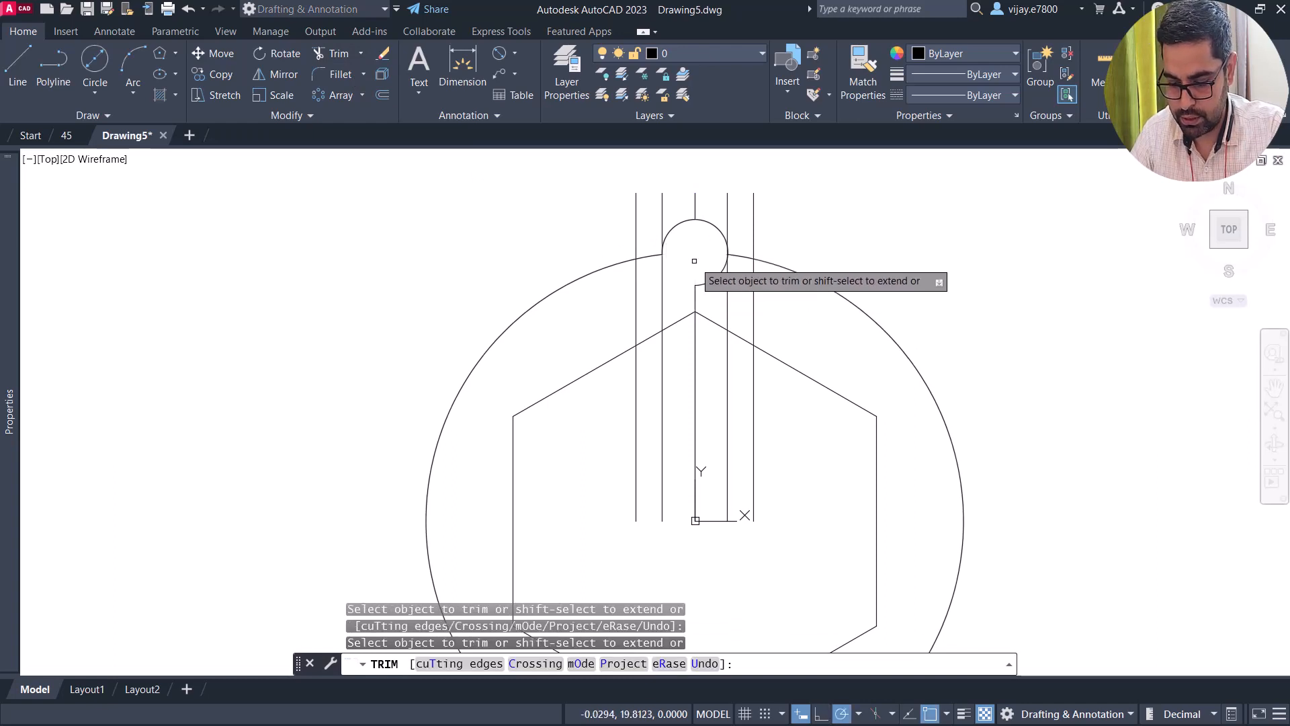
pyautogui.click(695, 295)
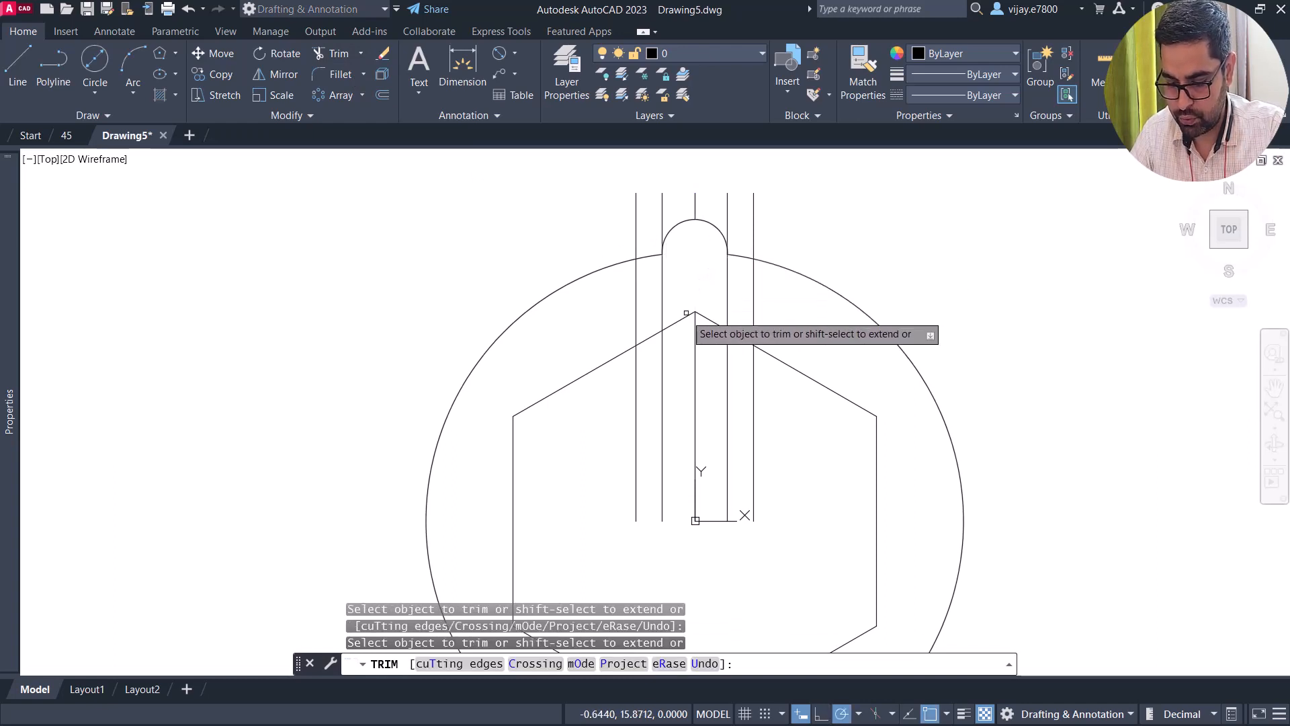
# - Trim away all vertical lines inside the hexagon and the two outermost lines between the hexagon and the large circle
pyautogui.click(773, 420)
pyautogui.click(625, 420)
pyautogui.press('Return')
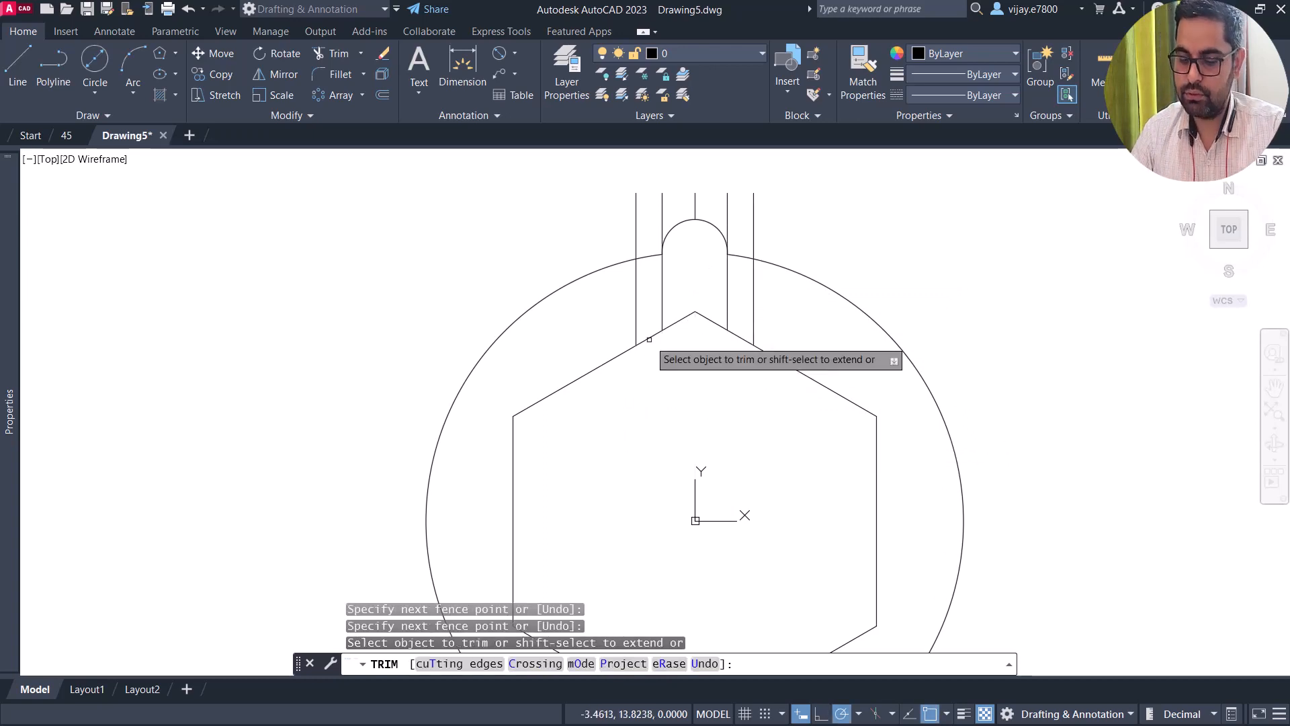
pyautogui.click(638, 284)
pyautogui.click(752, 295)
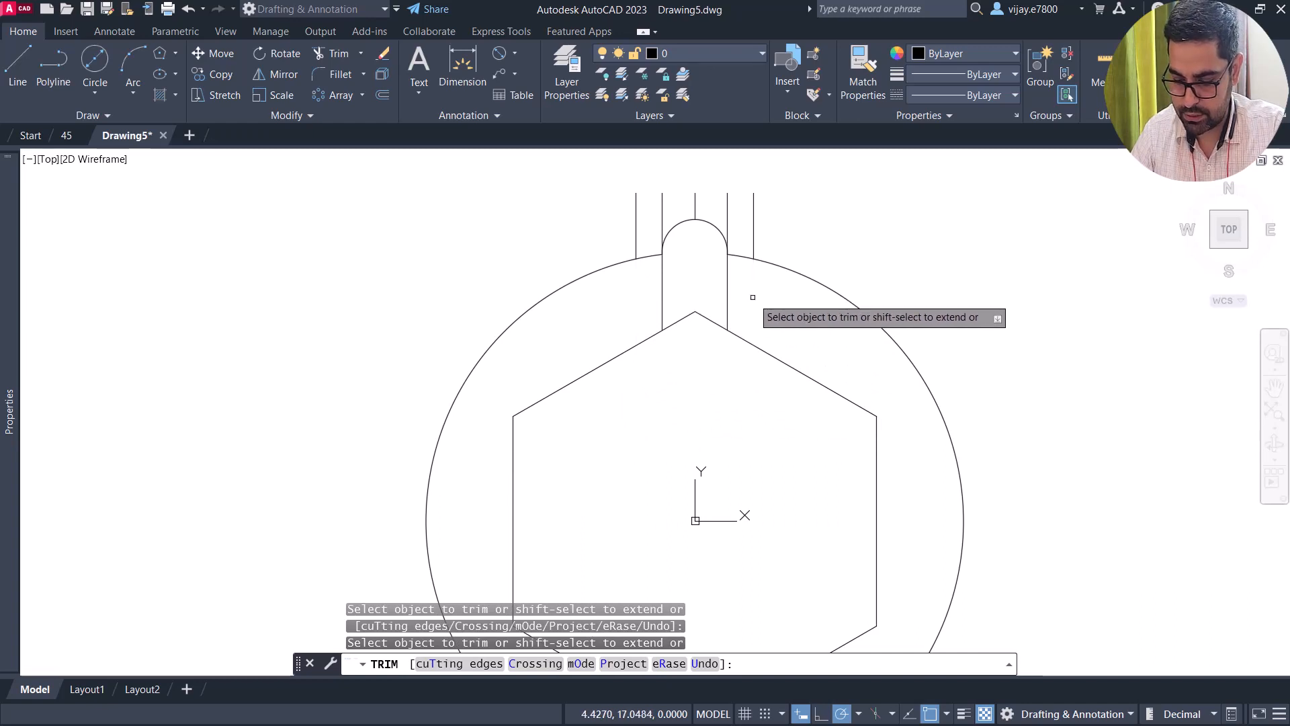
# - Trim away all the remaining vertical line ends above the large circle and the slot's rounded top
pyautogui.click(769, 206)
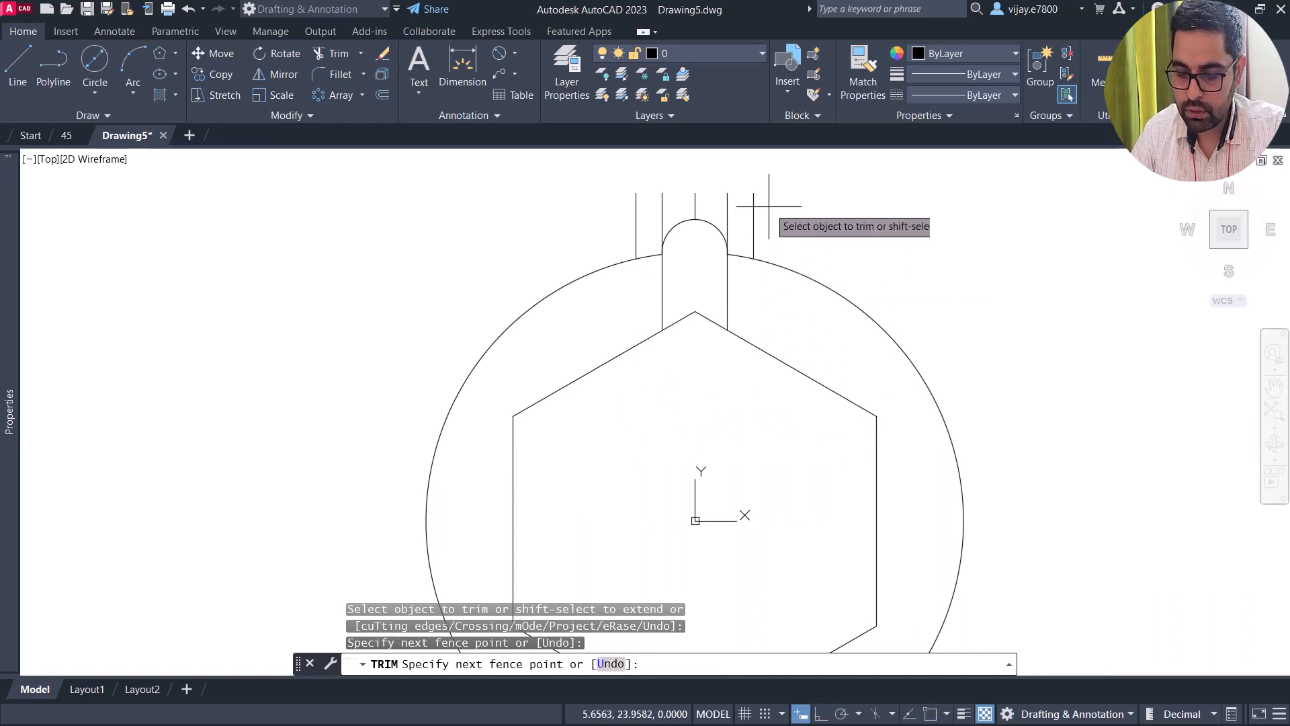
pyautogui.click(625, 203)
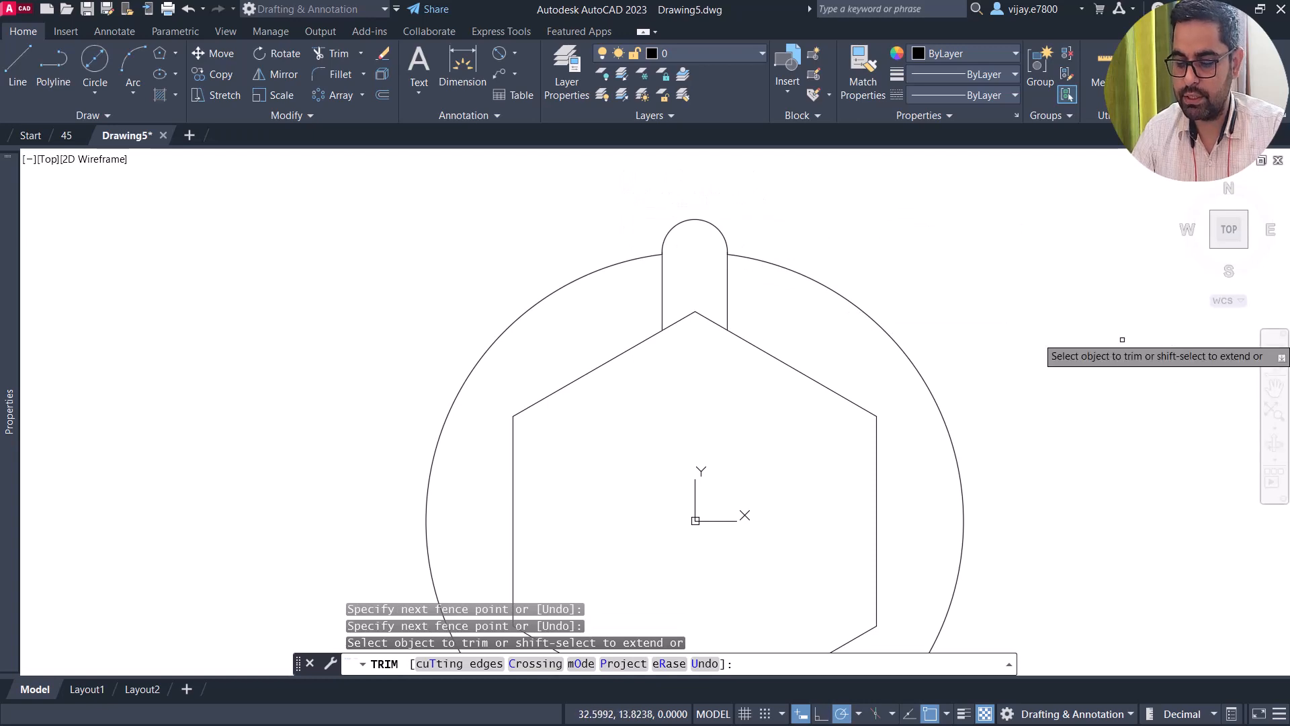
pyautogui.rightClick(609, 205)
pyautogui.click(627, 213)
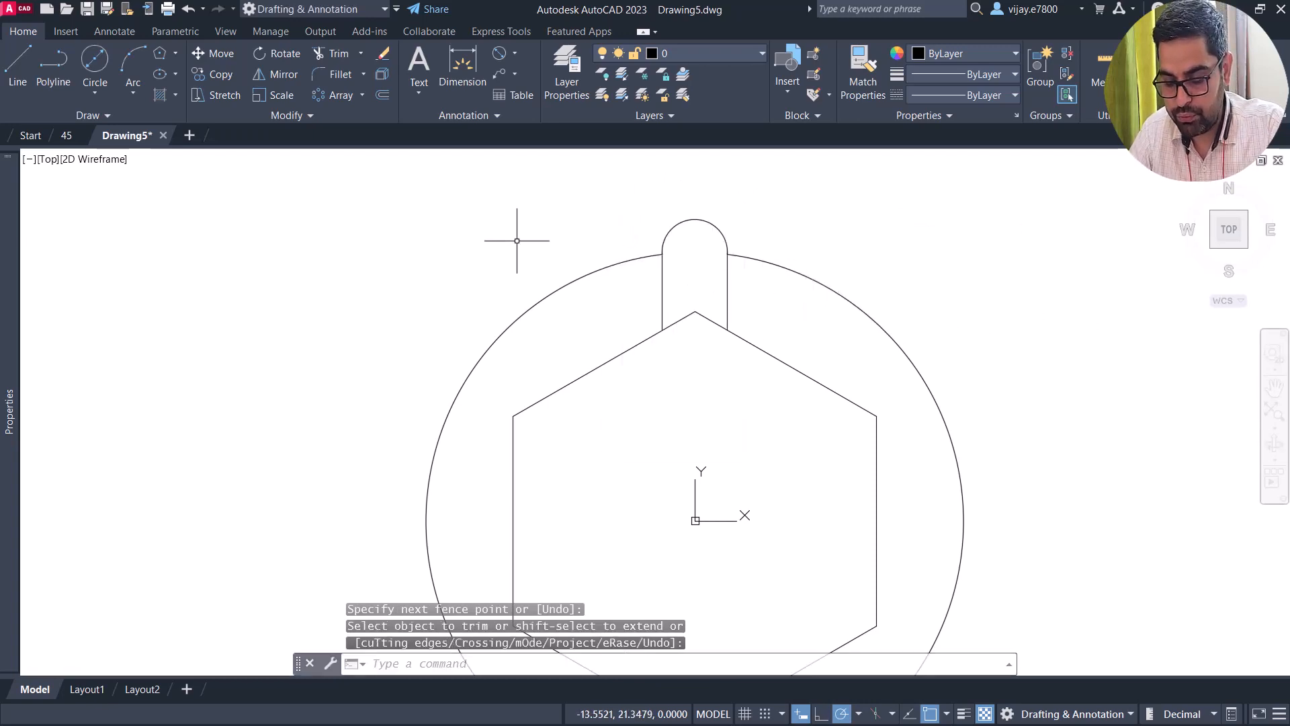
# - Offset the slot's top arc outward by 2 units
pyautogui.click(383, 93)
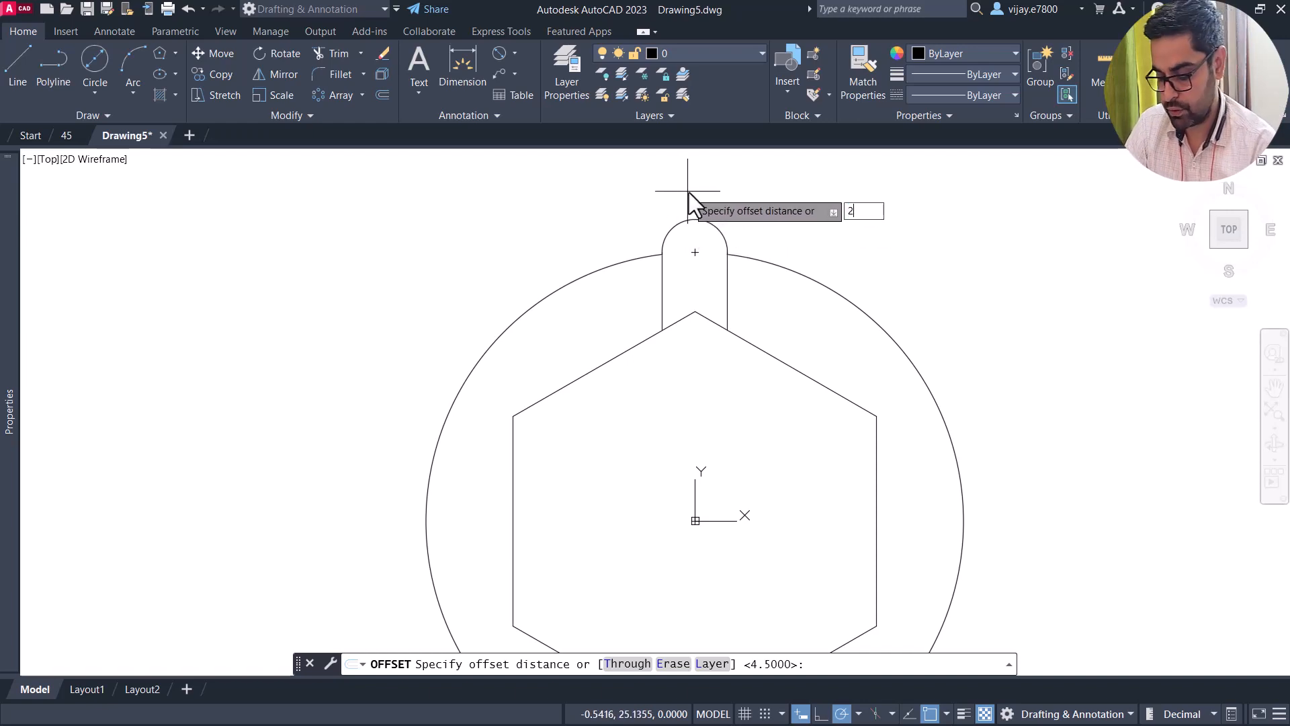
pyautogui.press('Return')
pyautogui.click(699, 221)
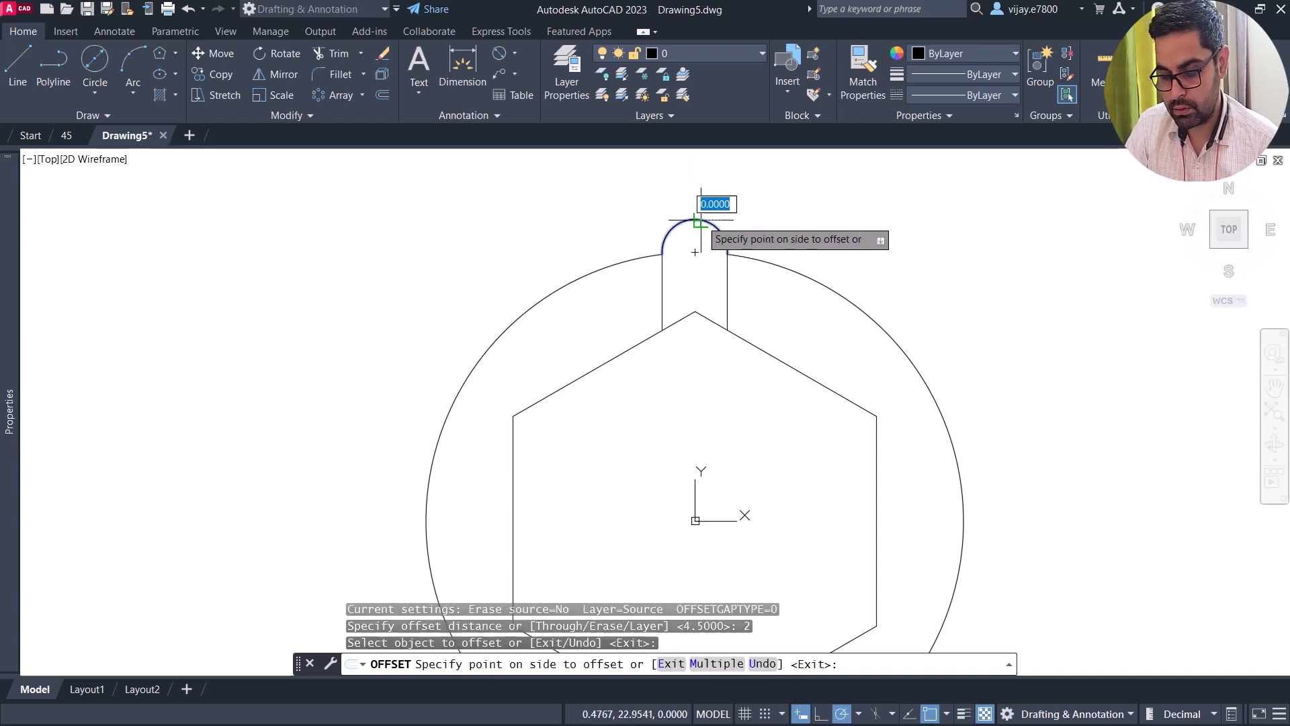
pyautogui.click(701, 198)
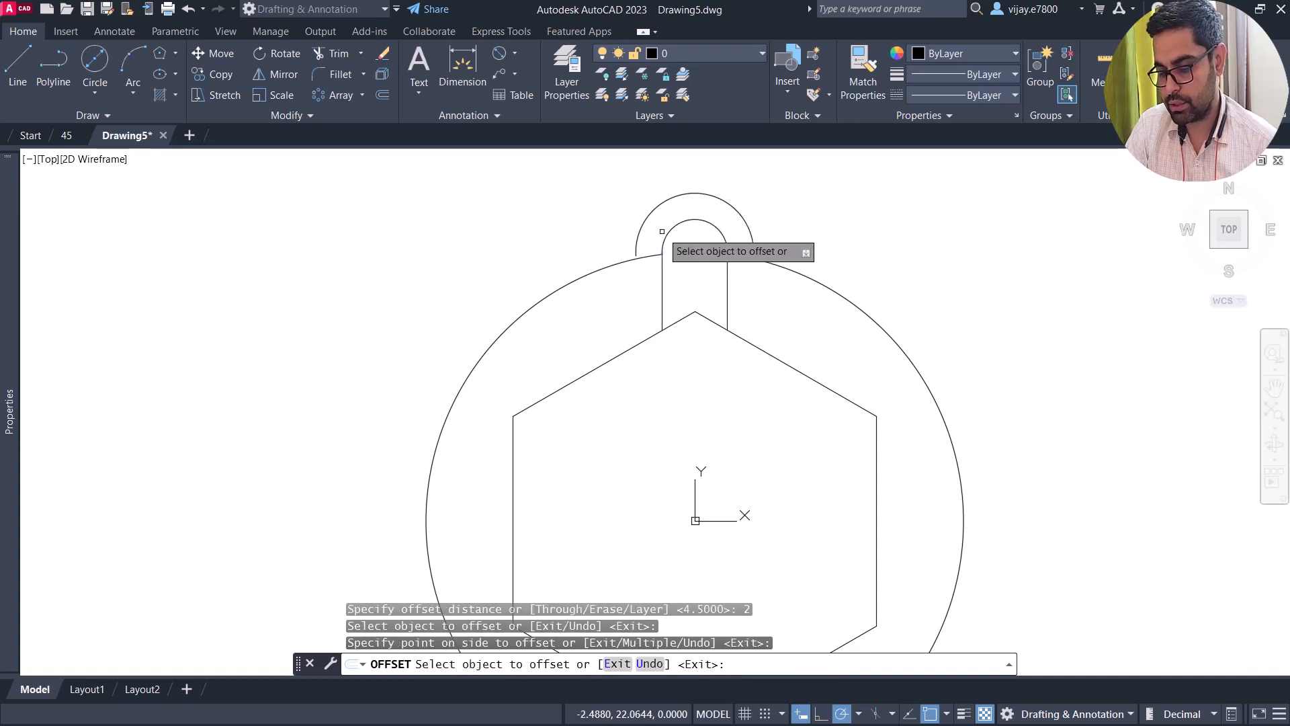
pyautogui.press('Escape')
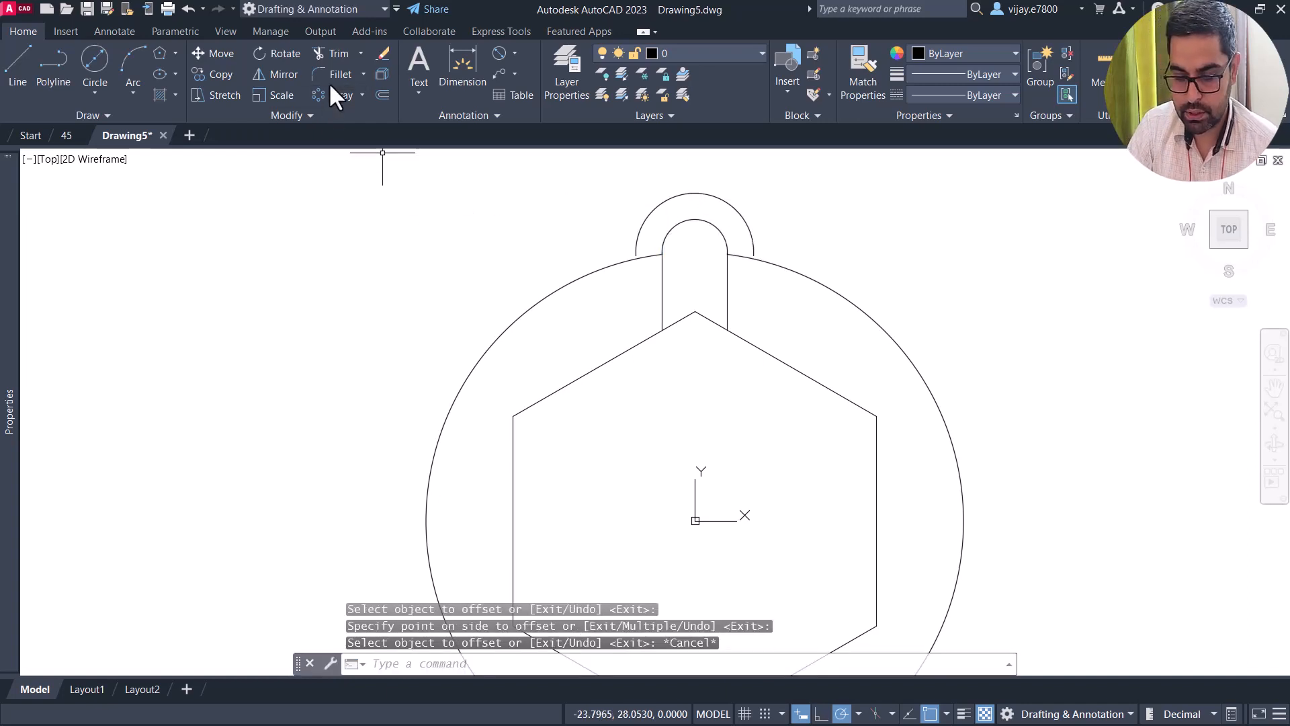
# - Extend both ends of the outer offset arc down to the large circle
pyautogui.click(360, 53)
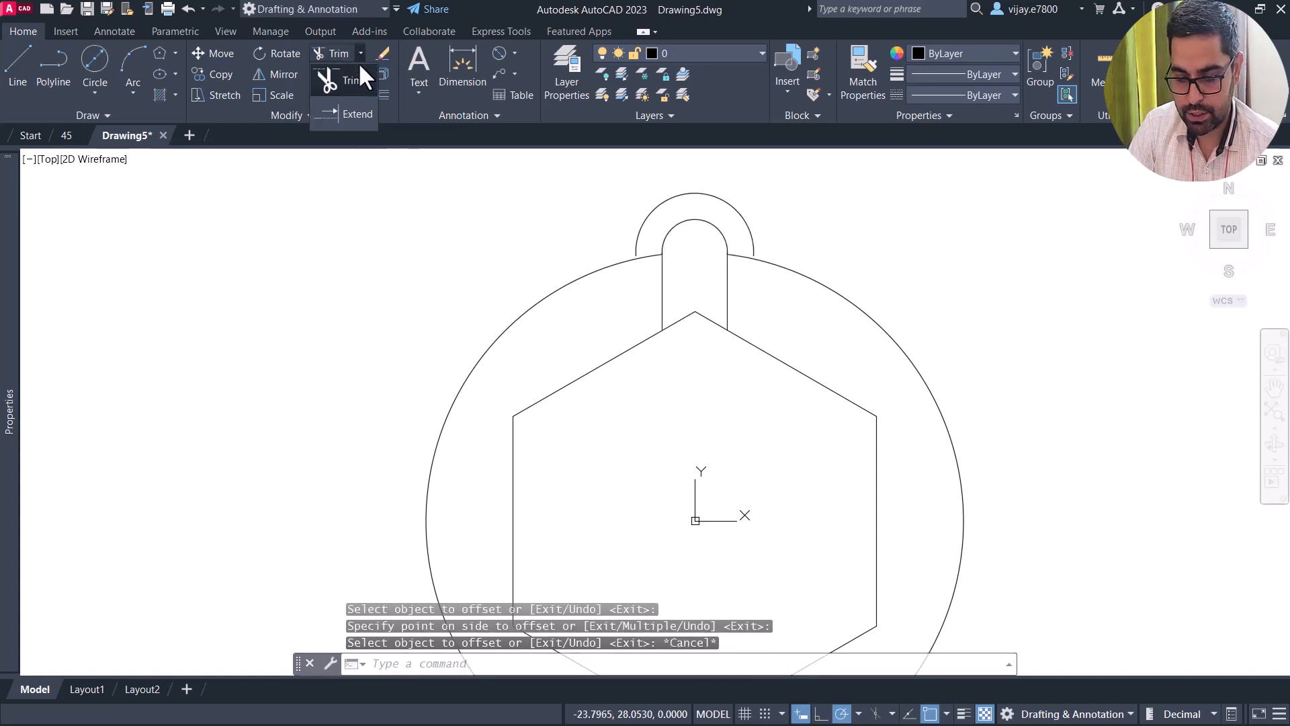
pyautogui.click(352, 101)
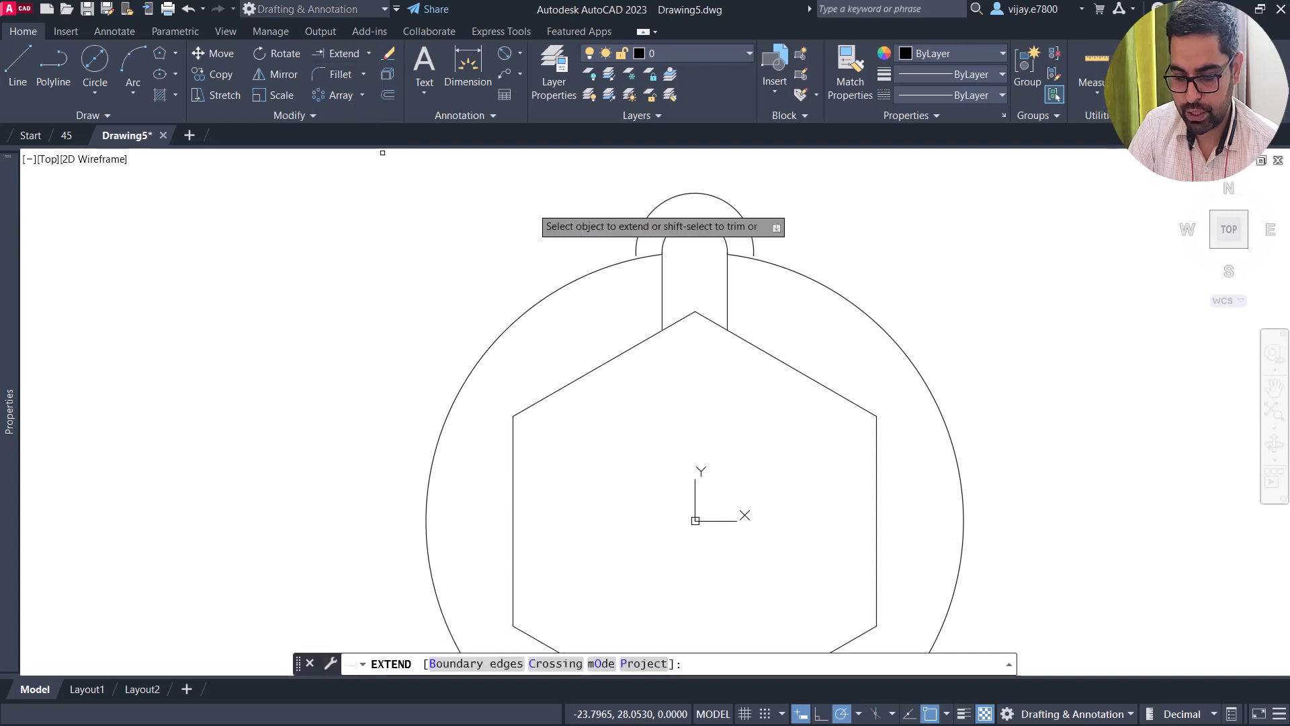
pyautogui.click(637, 240)
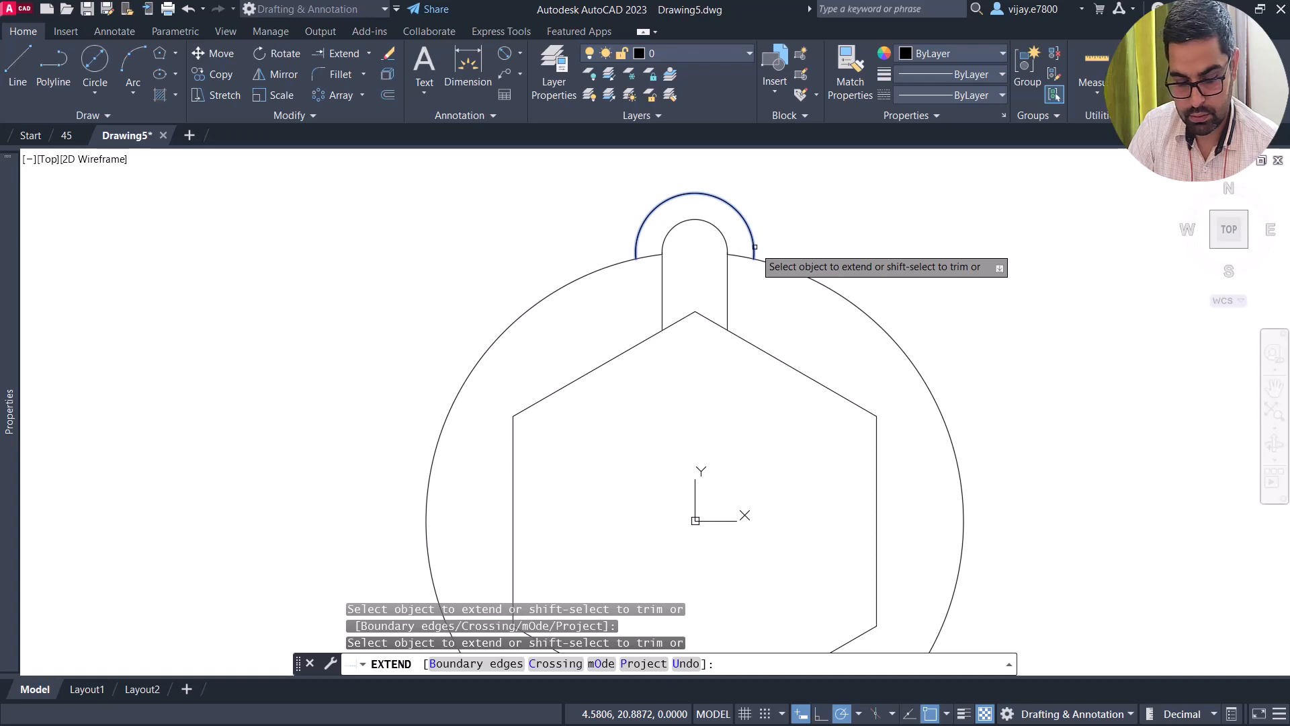
pyautogui.click(755, 247)
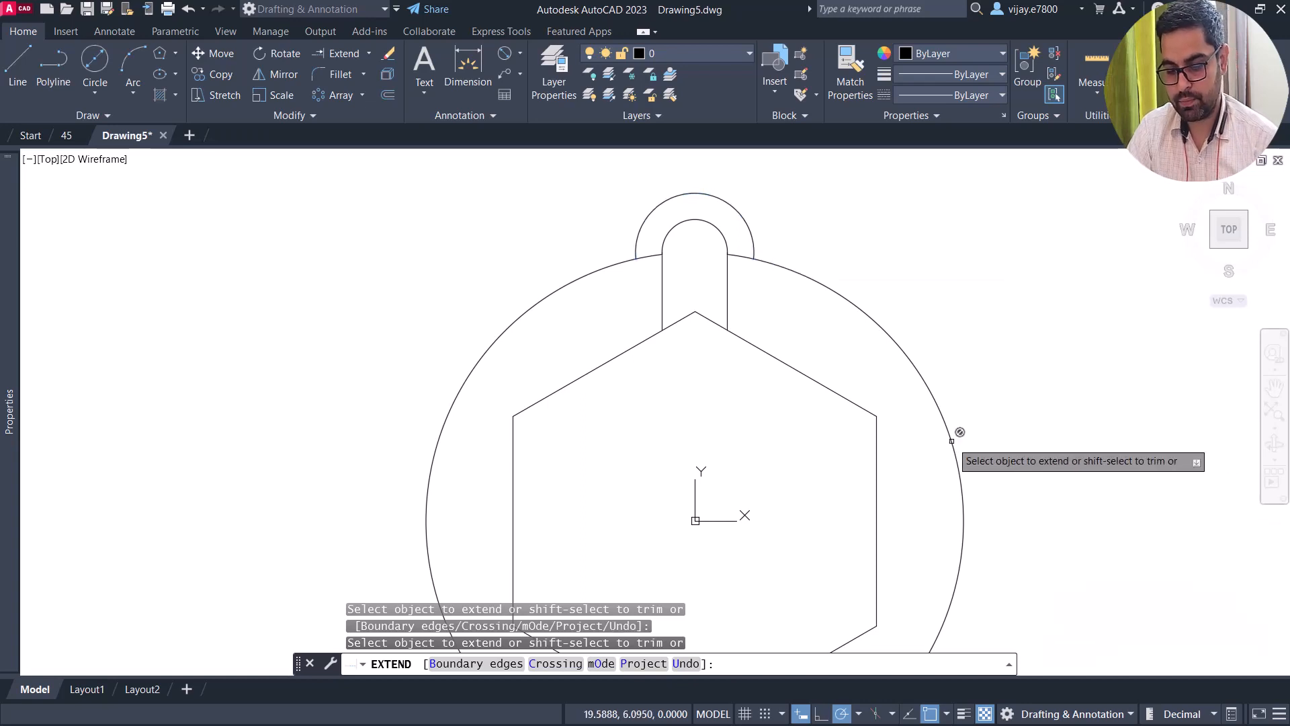
pyautogui.press('Escape')
# - Trim the large circle's short arcs between the slot's sides and the outer arc on both sides
pyautogui.write('tr')
pyautogui.press('Return')
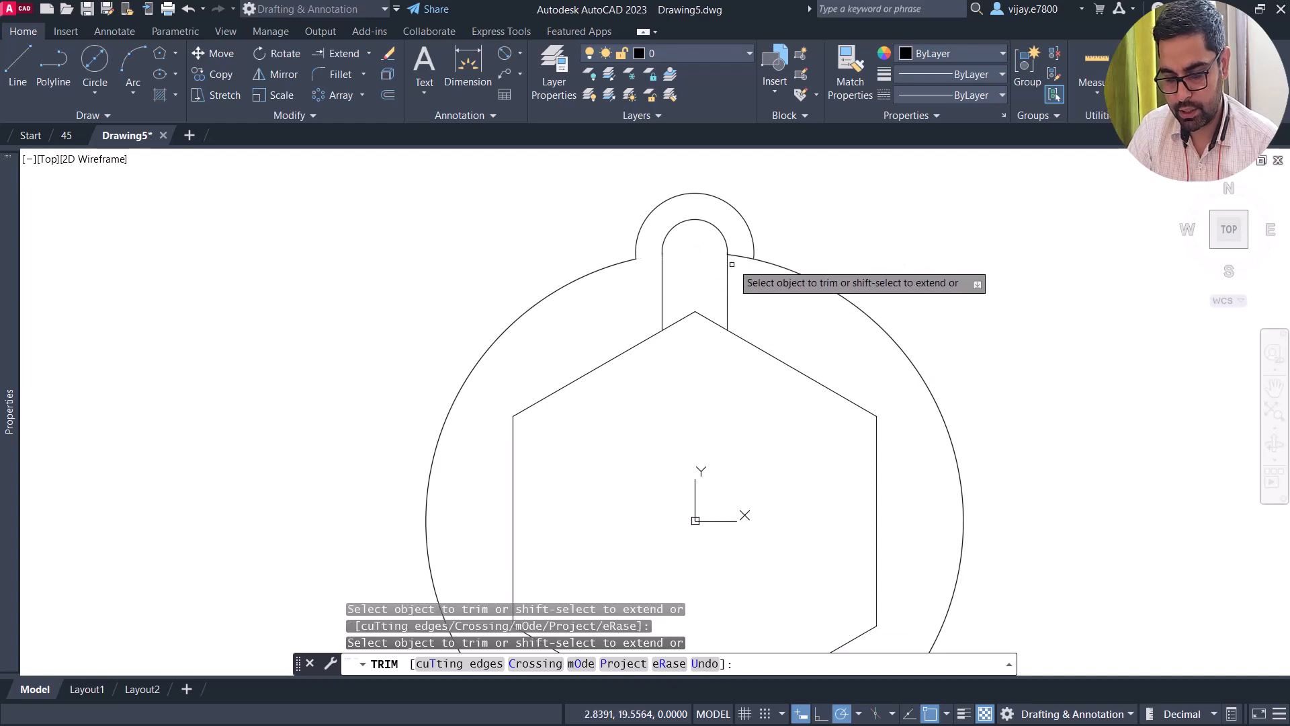
pyautogui.click(740, 256)
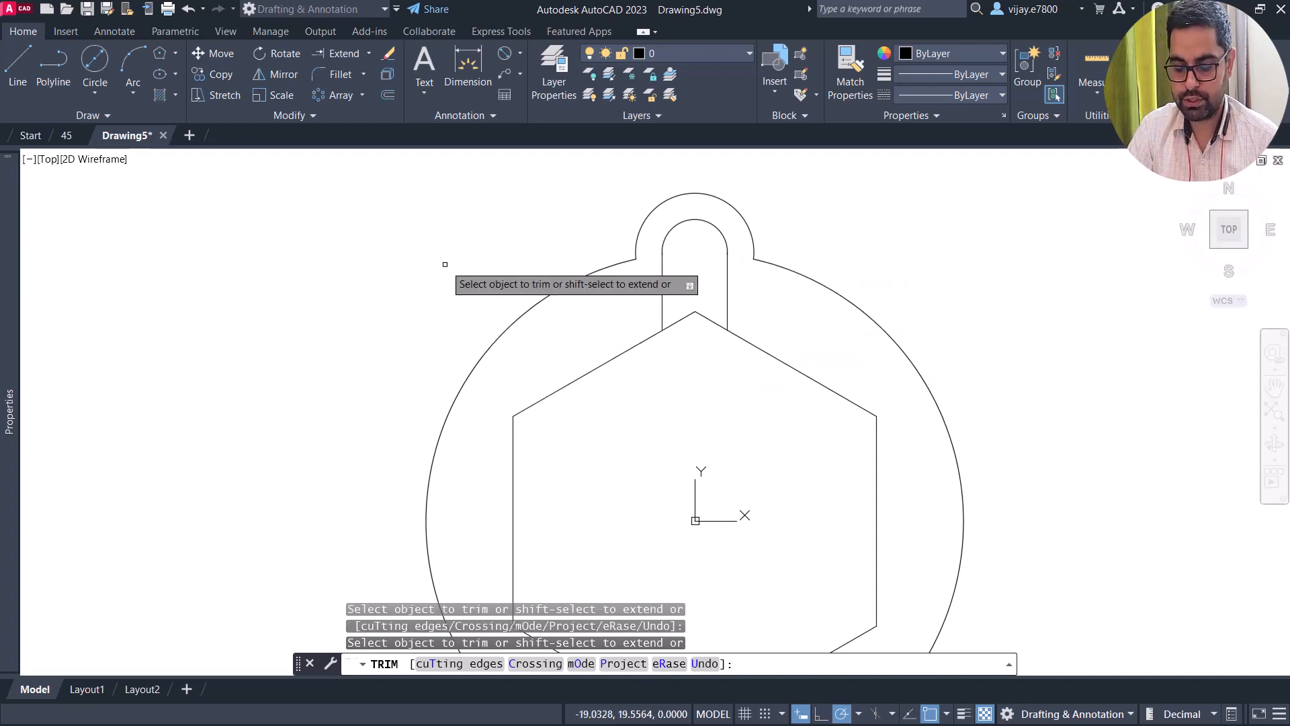
pyautogui.rightClick(448, 265)
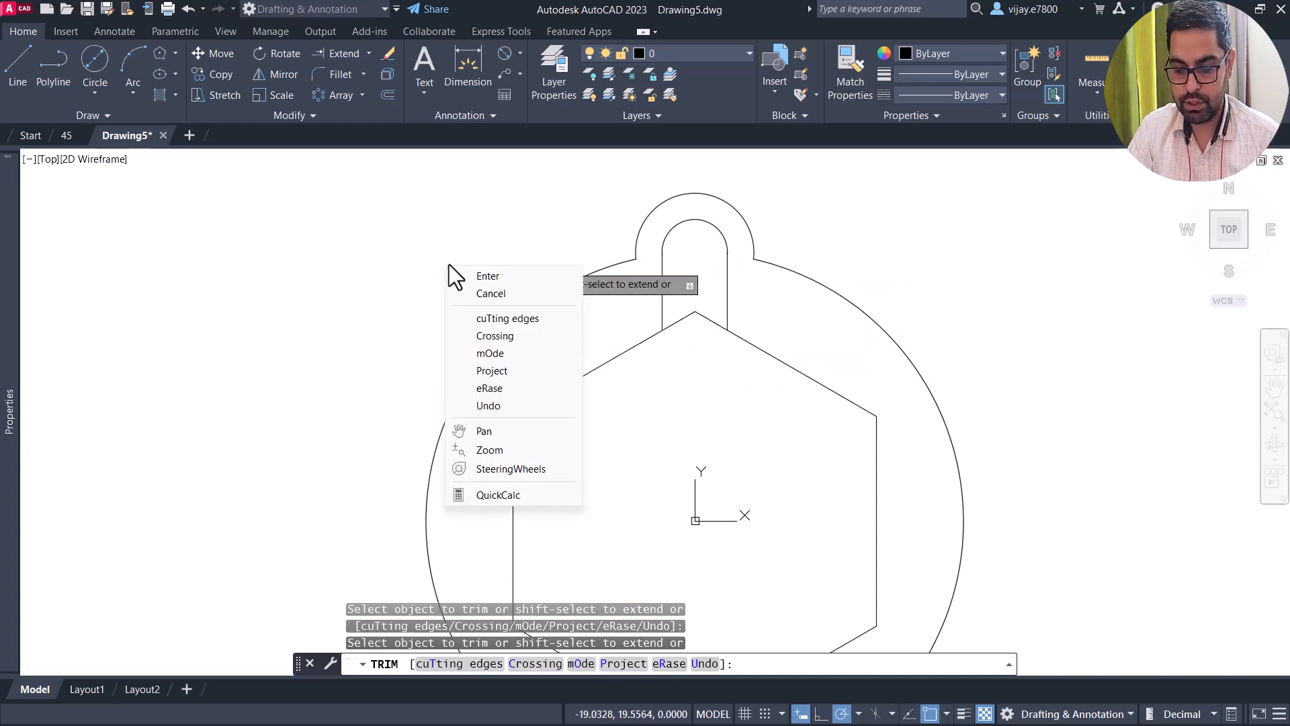
pyautogui.click(498, 282)
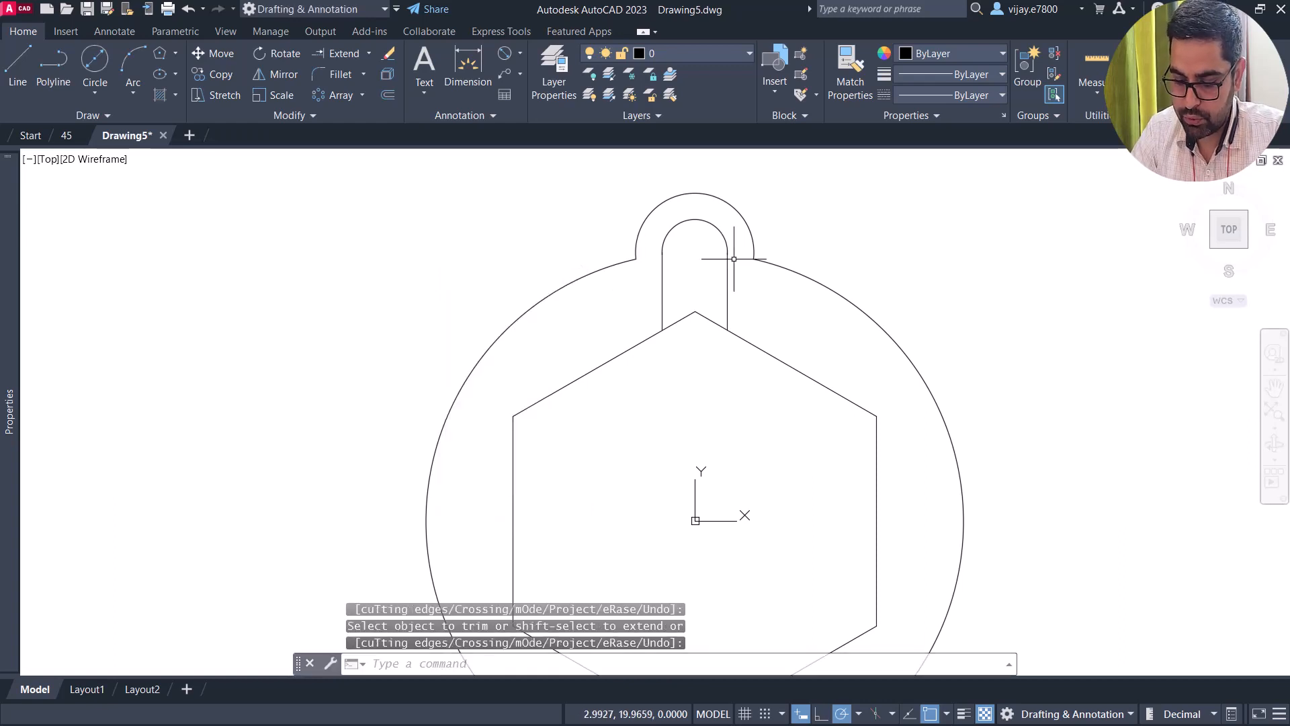
# - Create a polar array of the slot and its outer arc about the hexagon's centre with 6 items over 360 degrees
pyautogui.scroll(4, 734, 258)
pyautogui.scroll(-2, 753, 261)
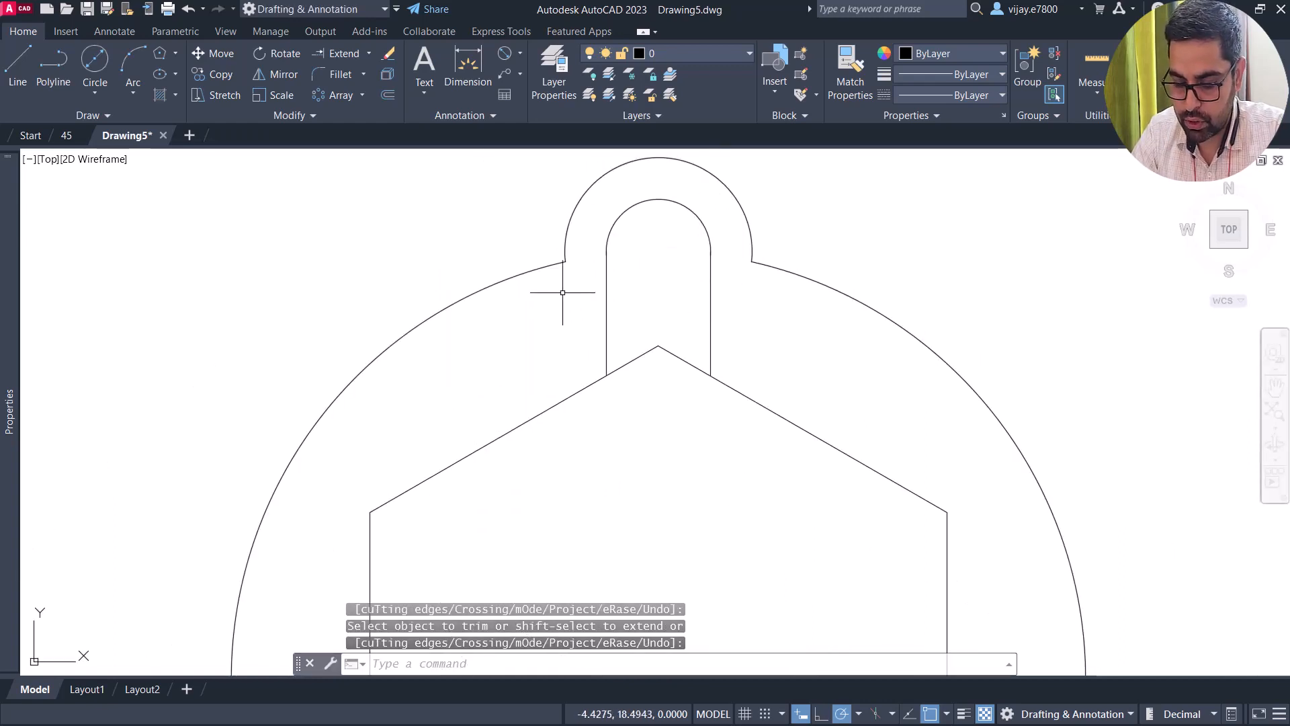
pyautogui.scroll(-4, 504, 207)
pyautogui.click(502, 190)
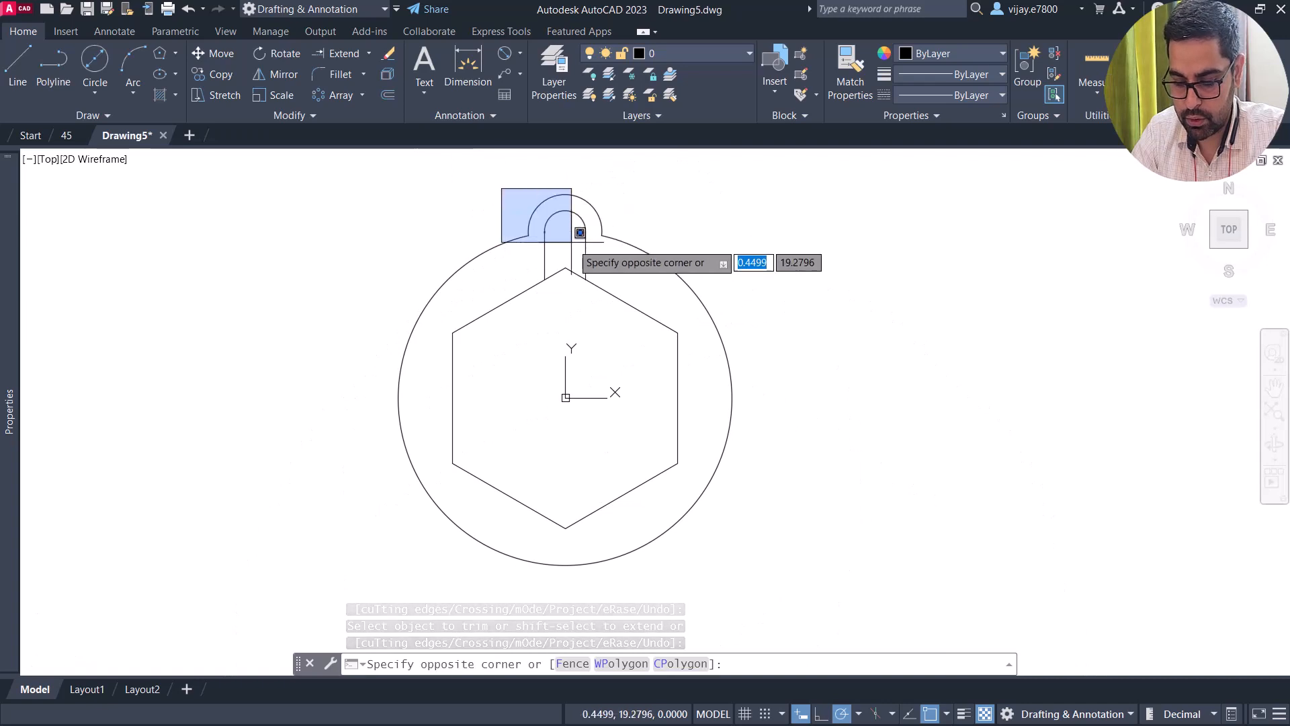
pyautogui.click(657, 295)
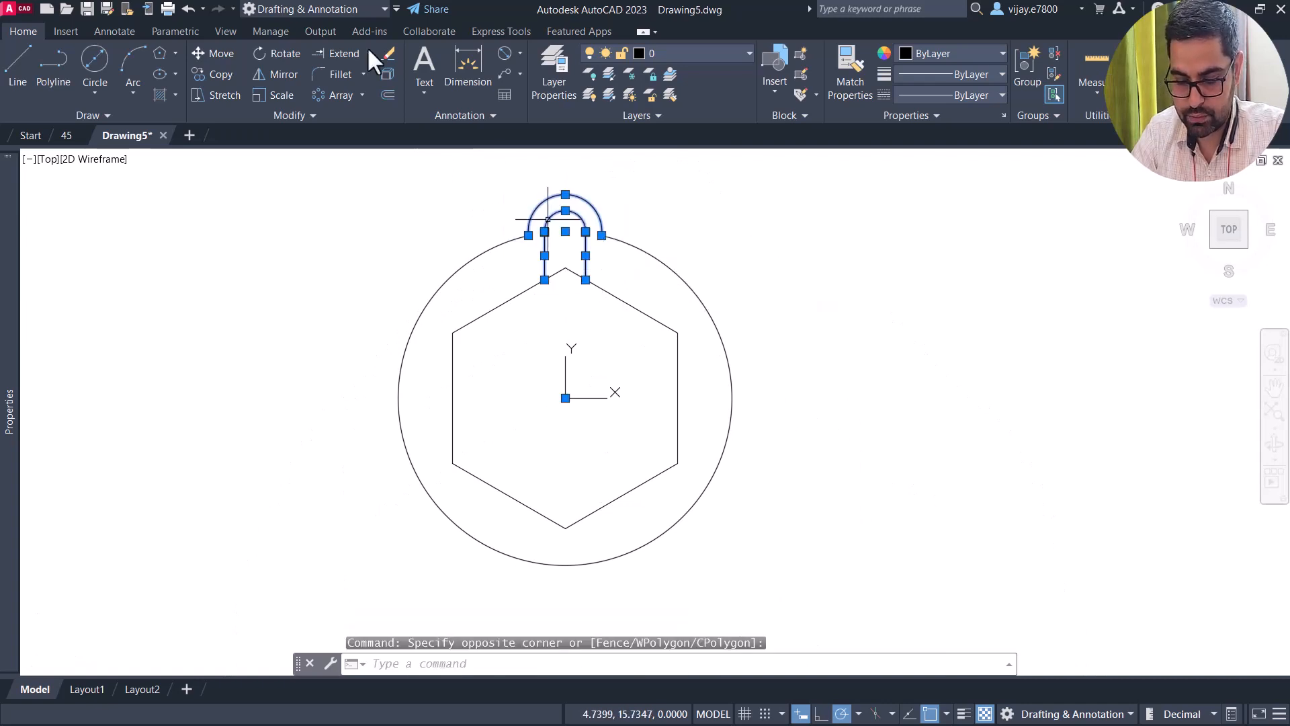
pyautogui.click(362, 96)
pyautogui.click(369, 187)
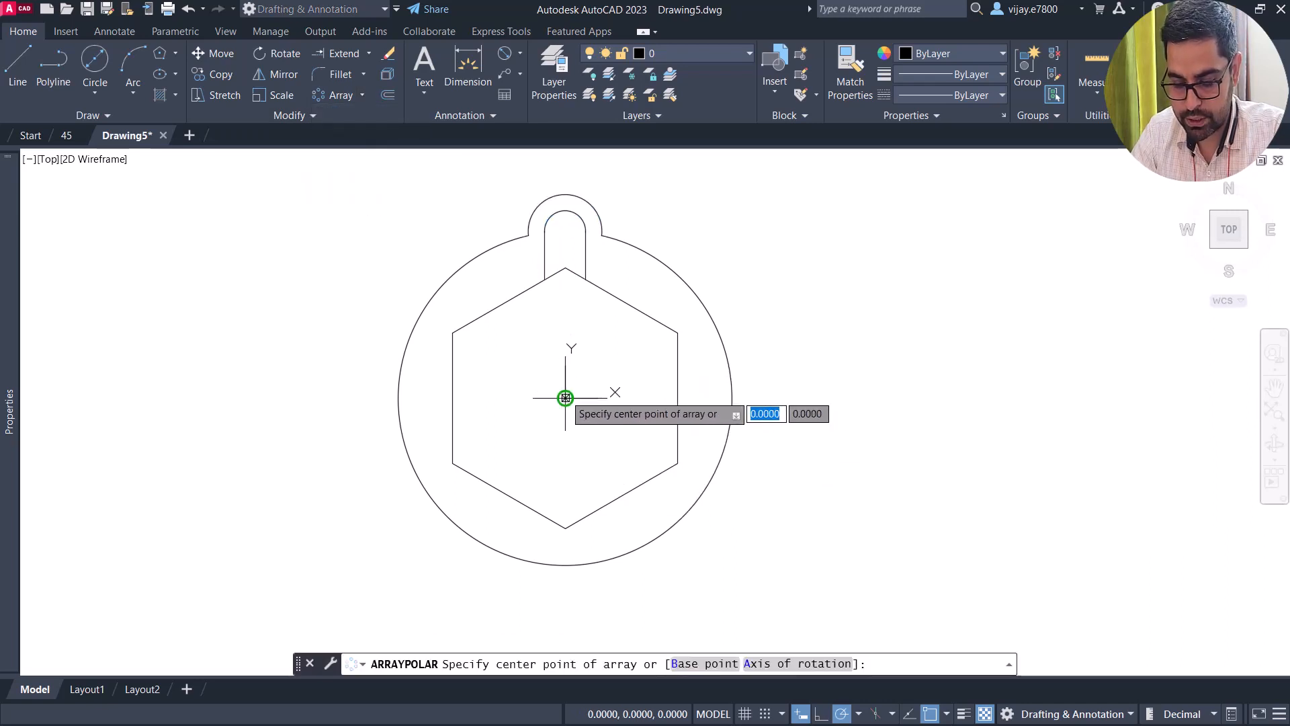
pyautogui.click(566, 397)
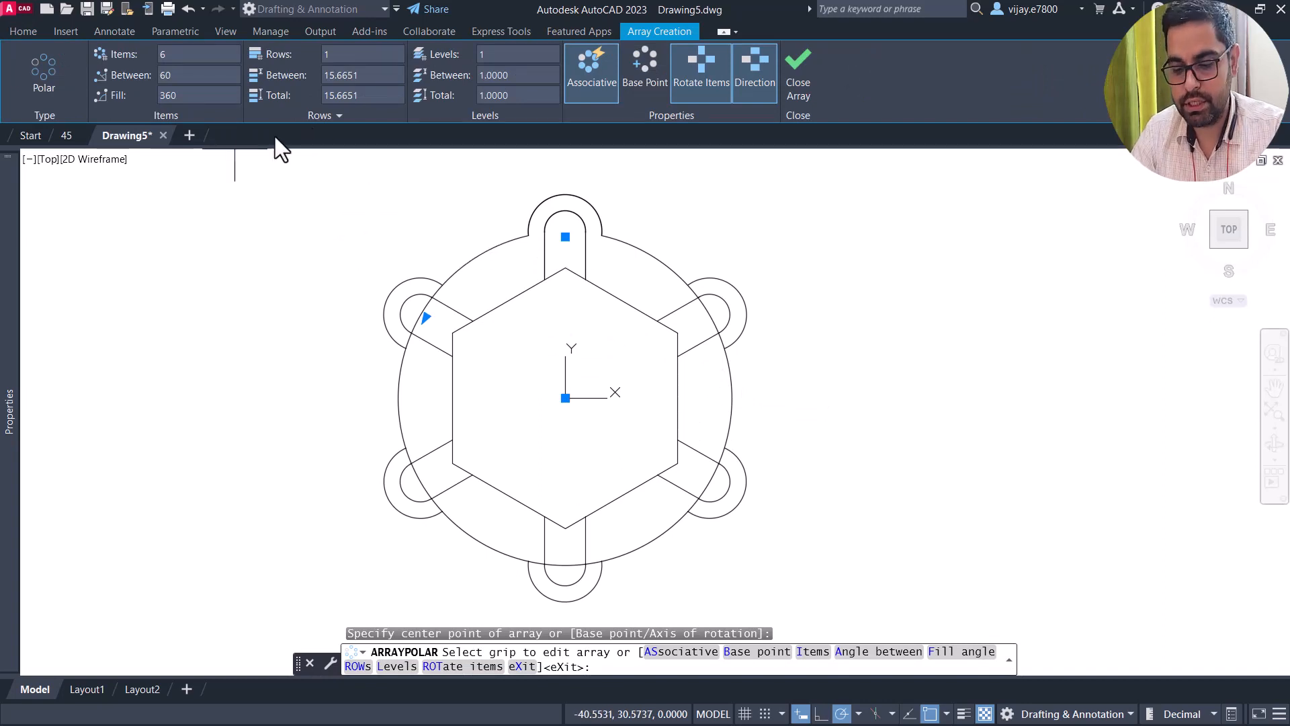
pyautogui.click(804, 96)
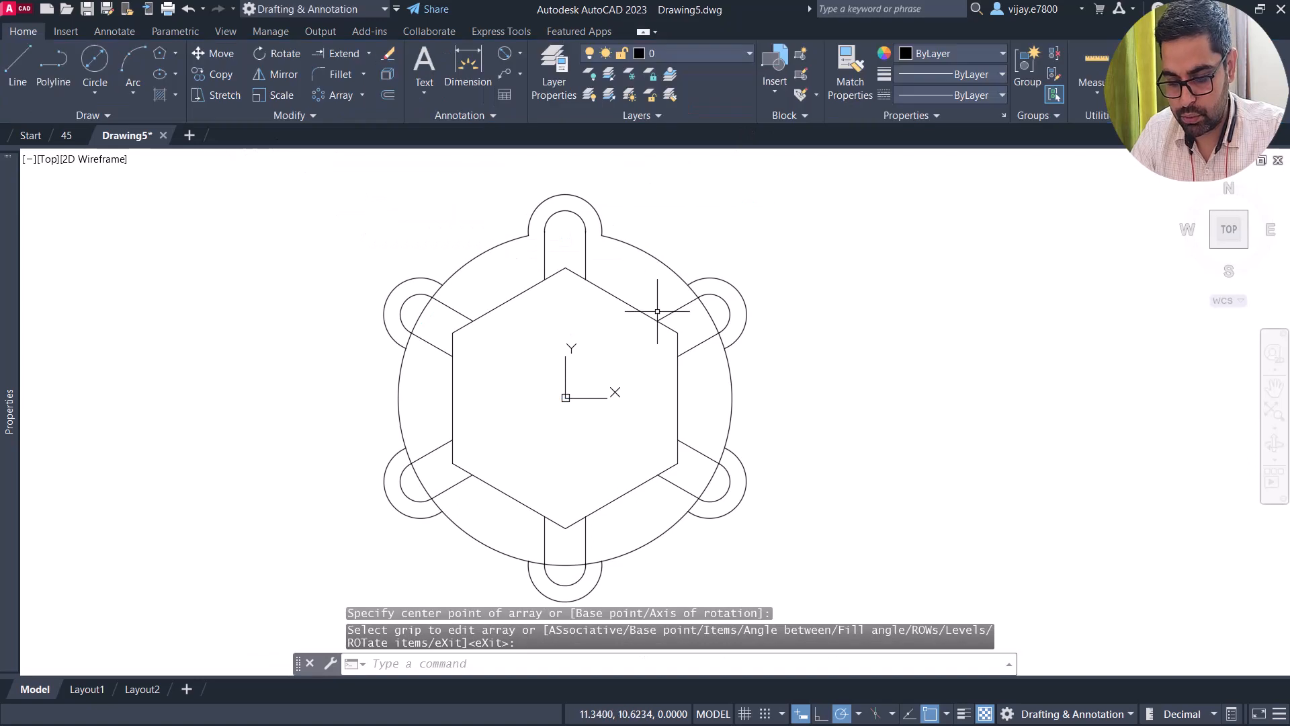
# - Trim the large circle's arcs that cross the upper-left and lower-left tabs and slots
pyautogui.click(361, 52)
pyautogui.click(368, 53)
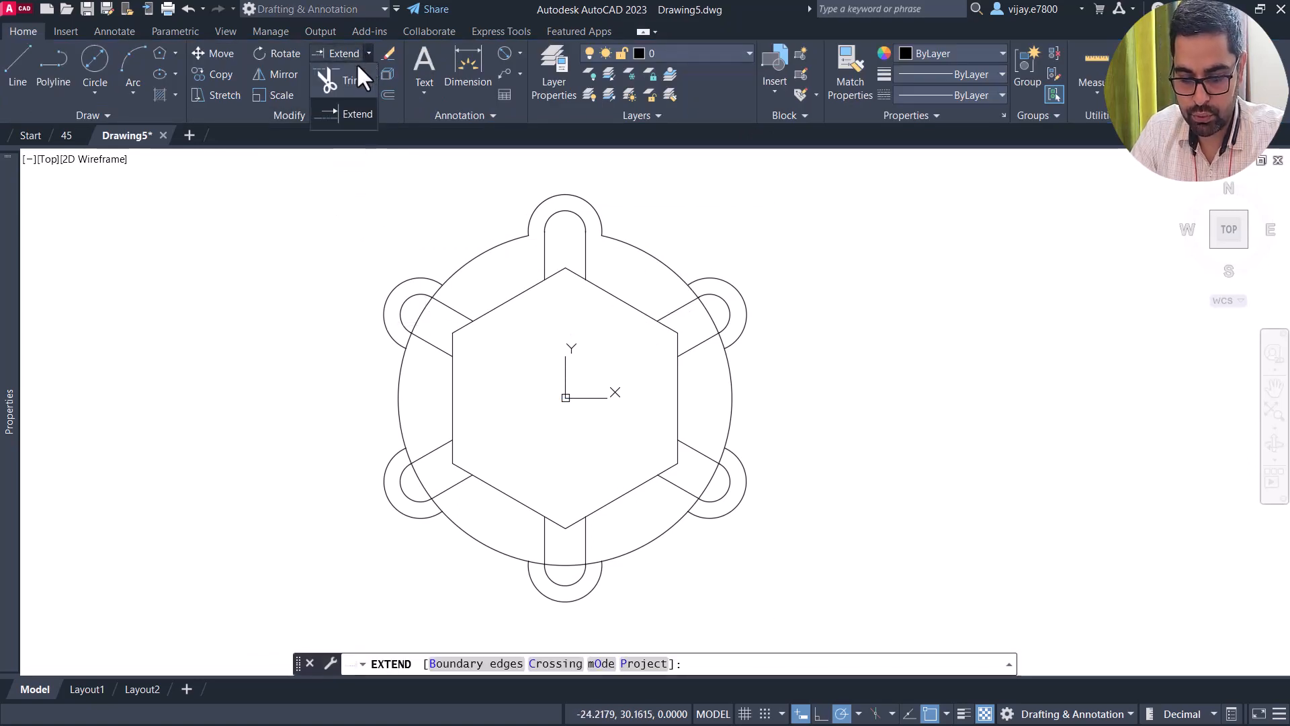
pyautogui.click(343, 78)
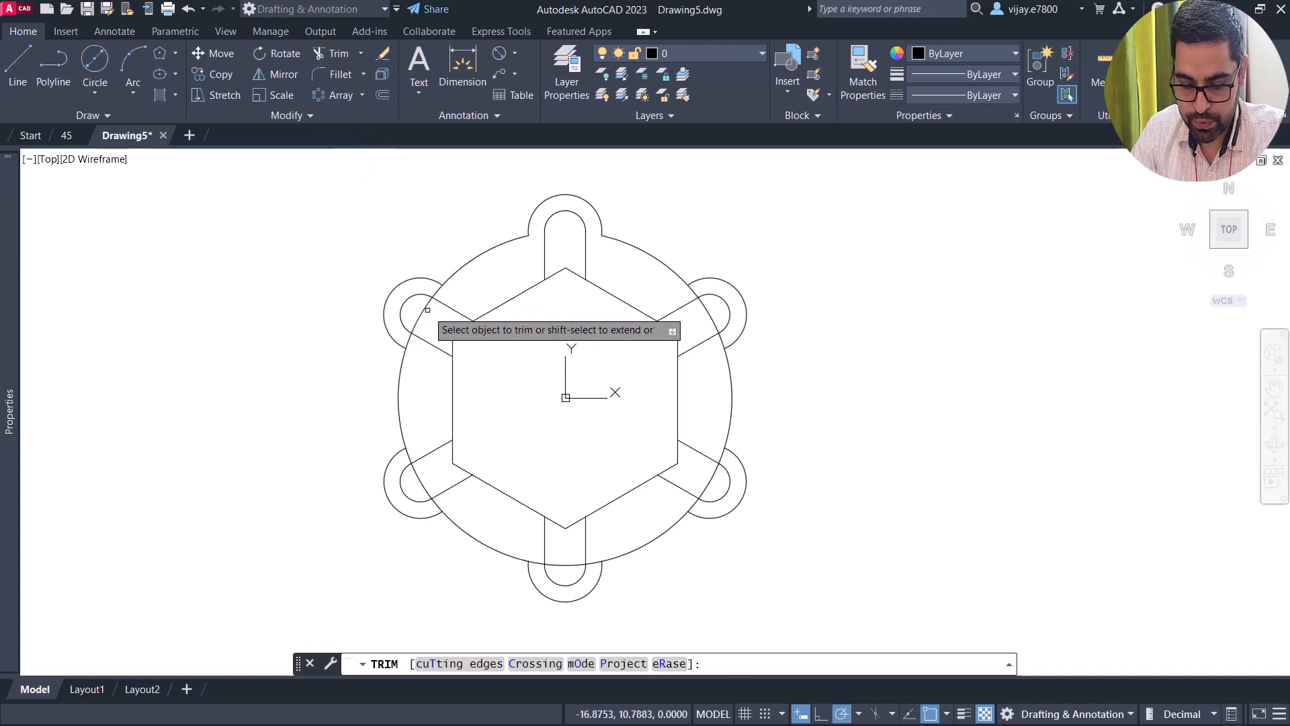
pyautogui.click(435, 288)
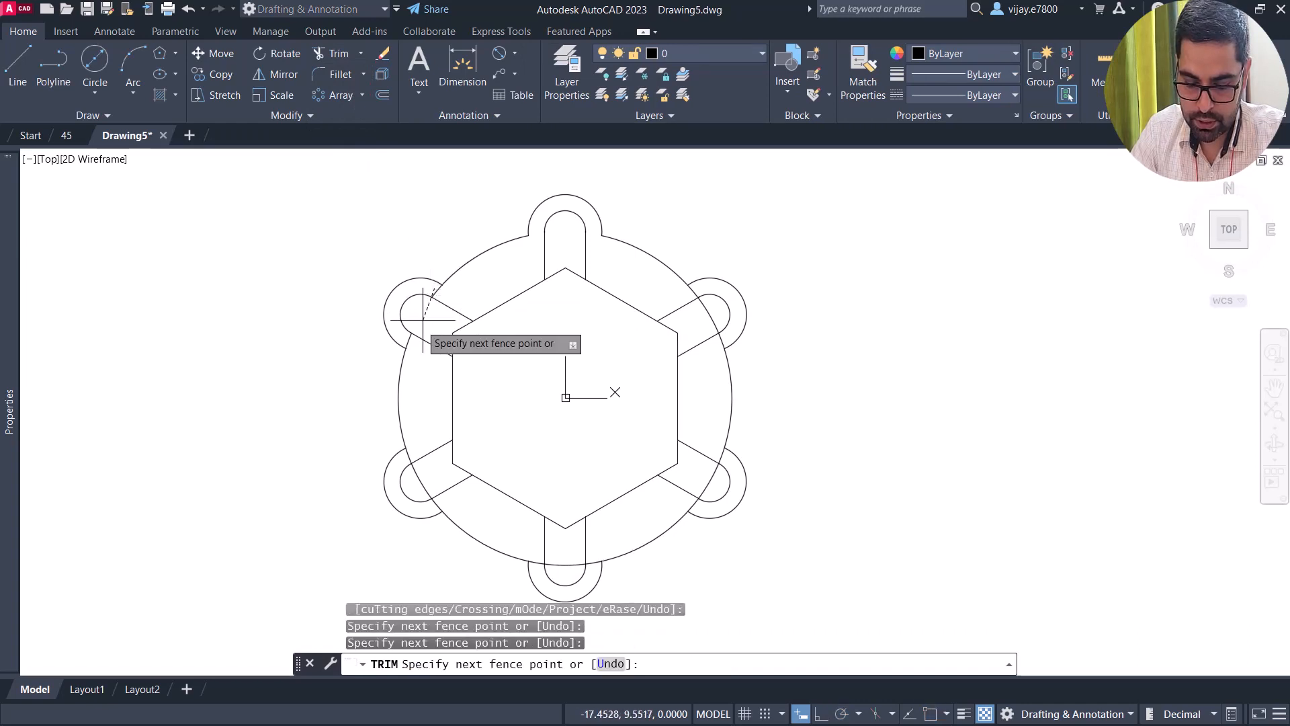
pyautogui.press('Return')
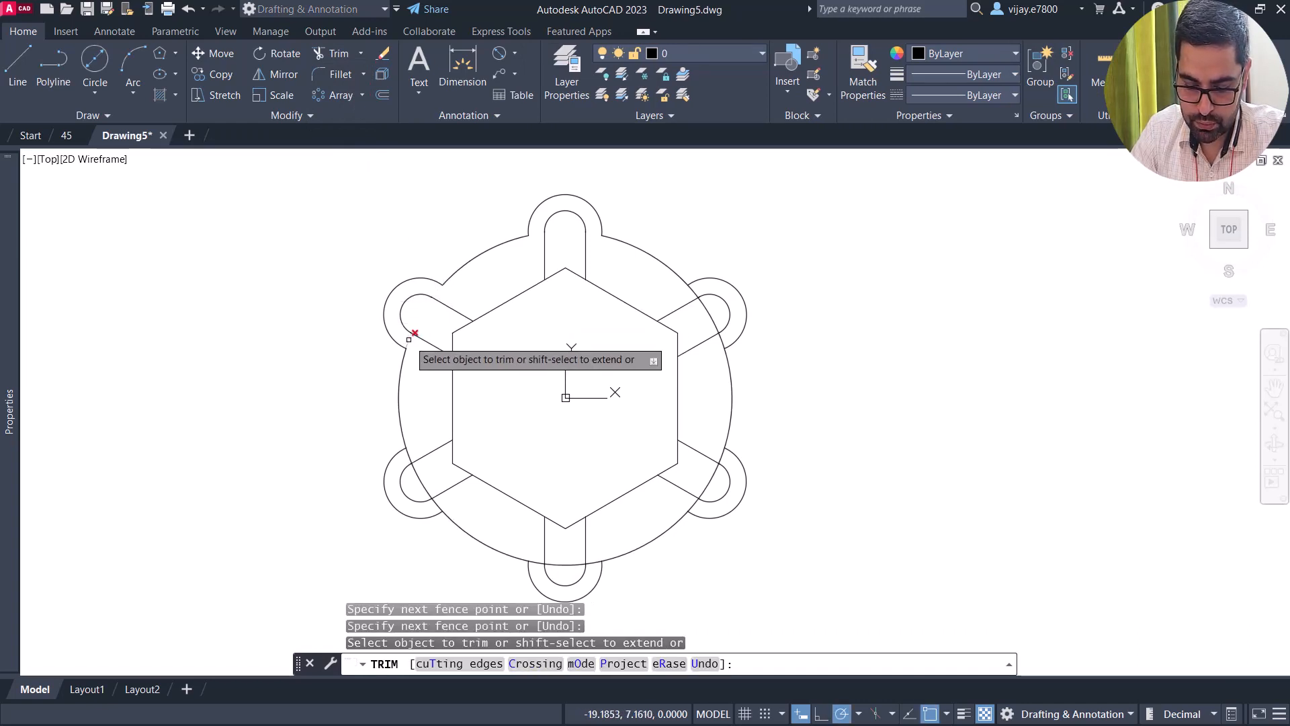
pyautogui.moveTo(430, 427); pyautogui.dragTo(443, 333, button='middle')
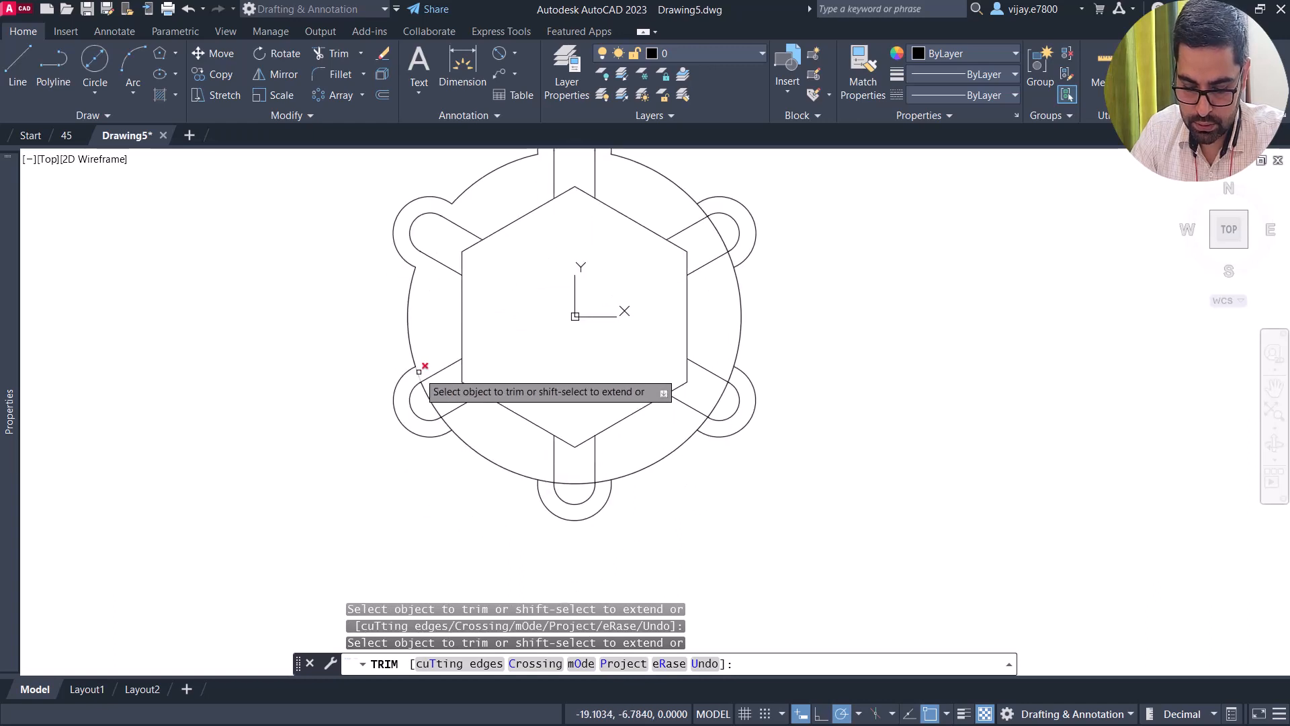
pyautogui.click(445, 424)
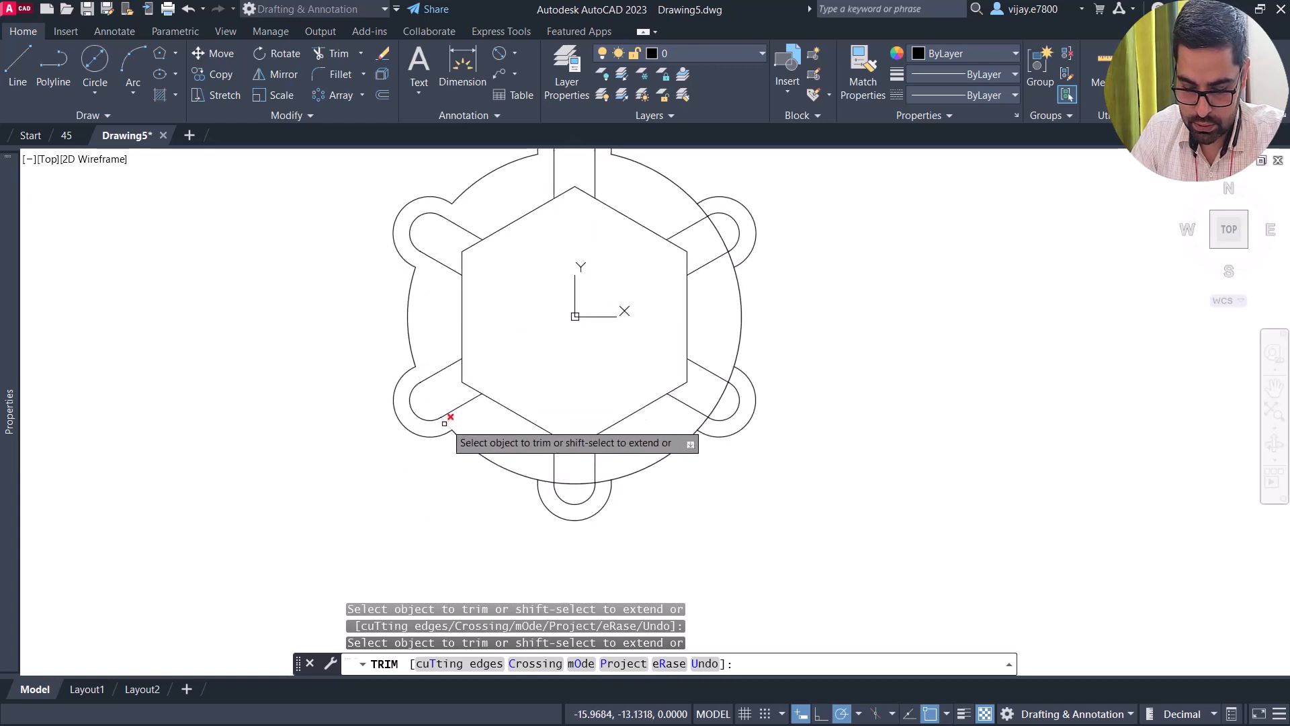
# - Trim the large circle's arcs that cross the bottom, lower-right and upper-right tabs and slots
pyautogui.click(590, 483)
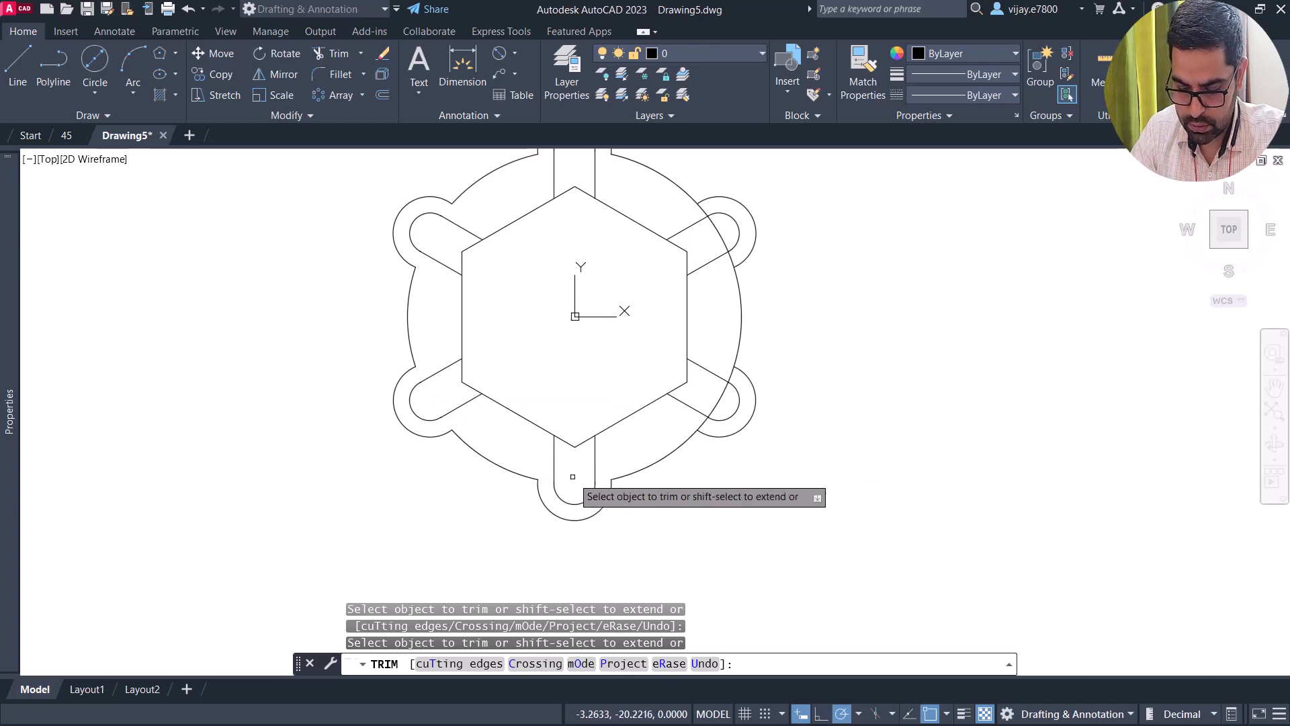
pyautogui.click(719, 403)
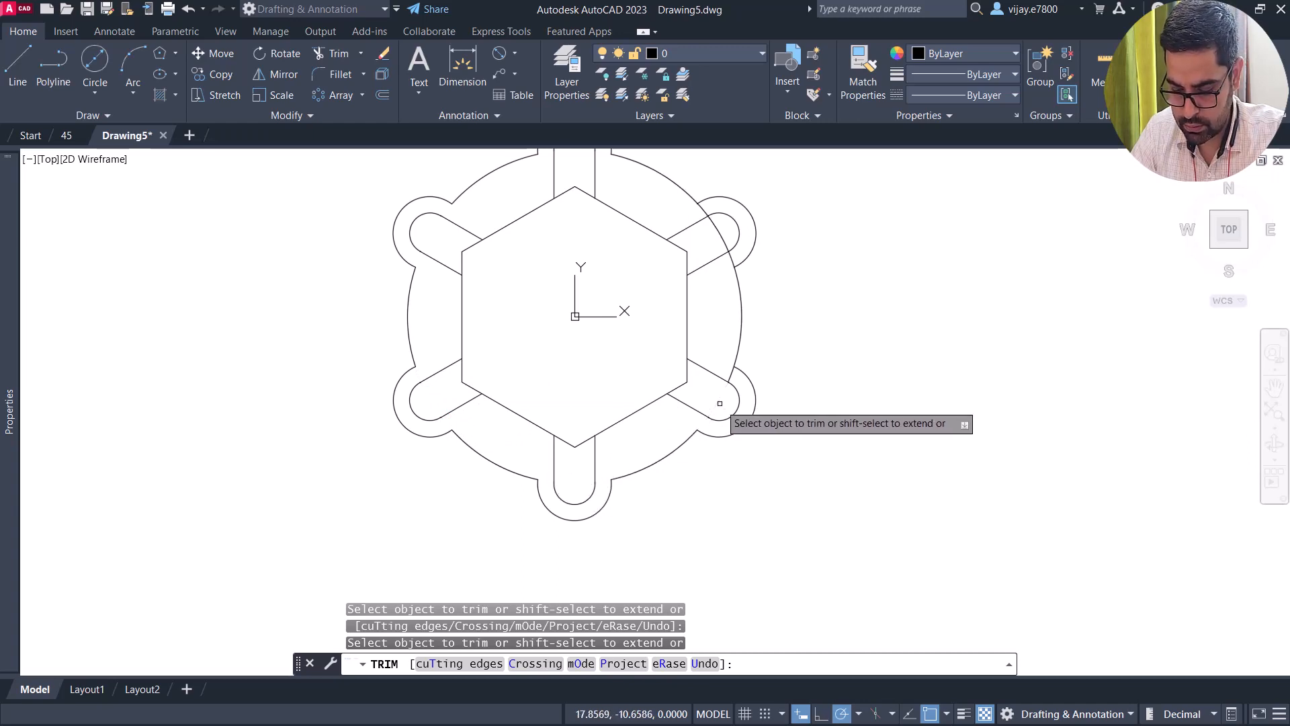
pyautogui.click(721, 234)
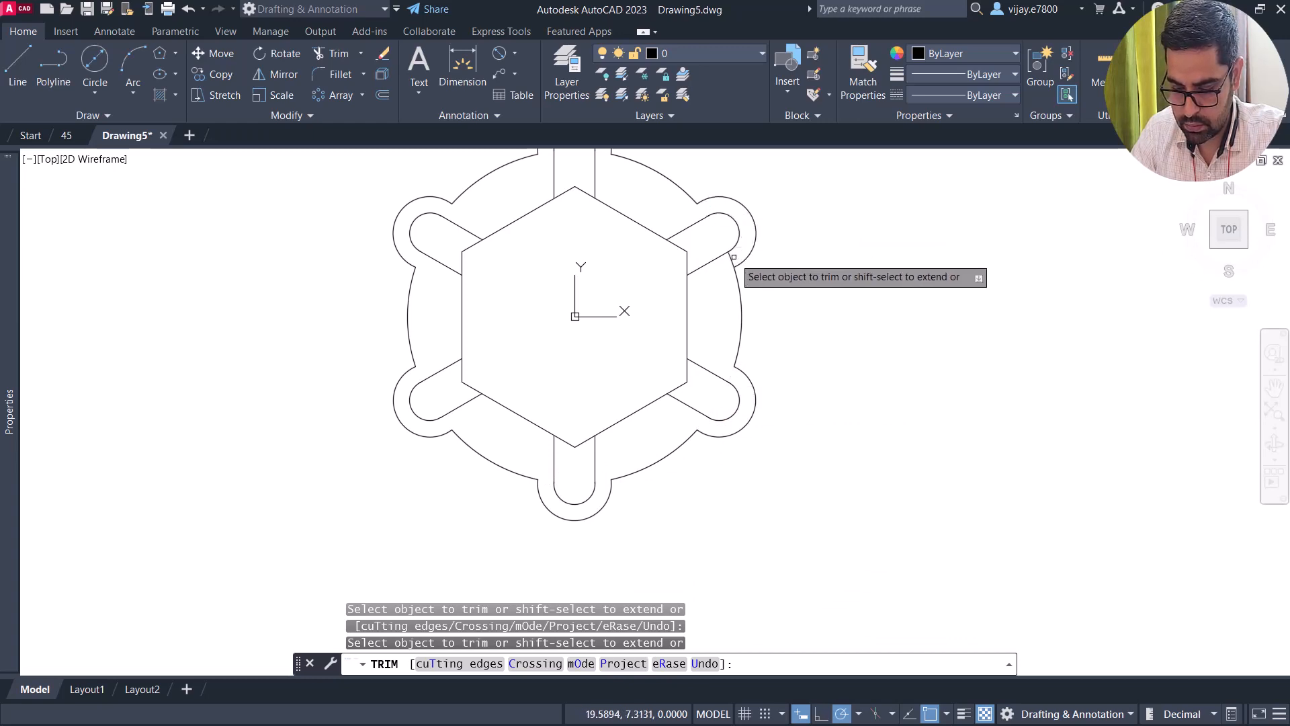
pyautogui.scroll(-2, 806, 289)
pyautogui.scroll(2, 743, 259)
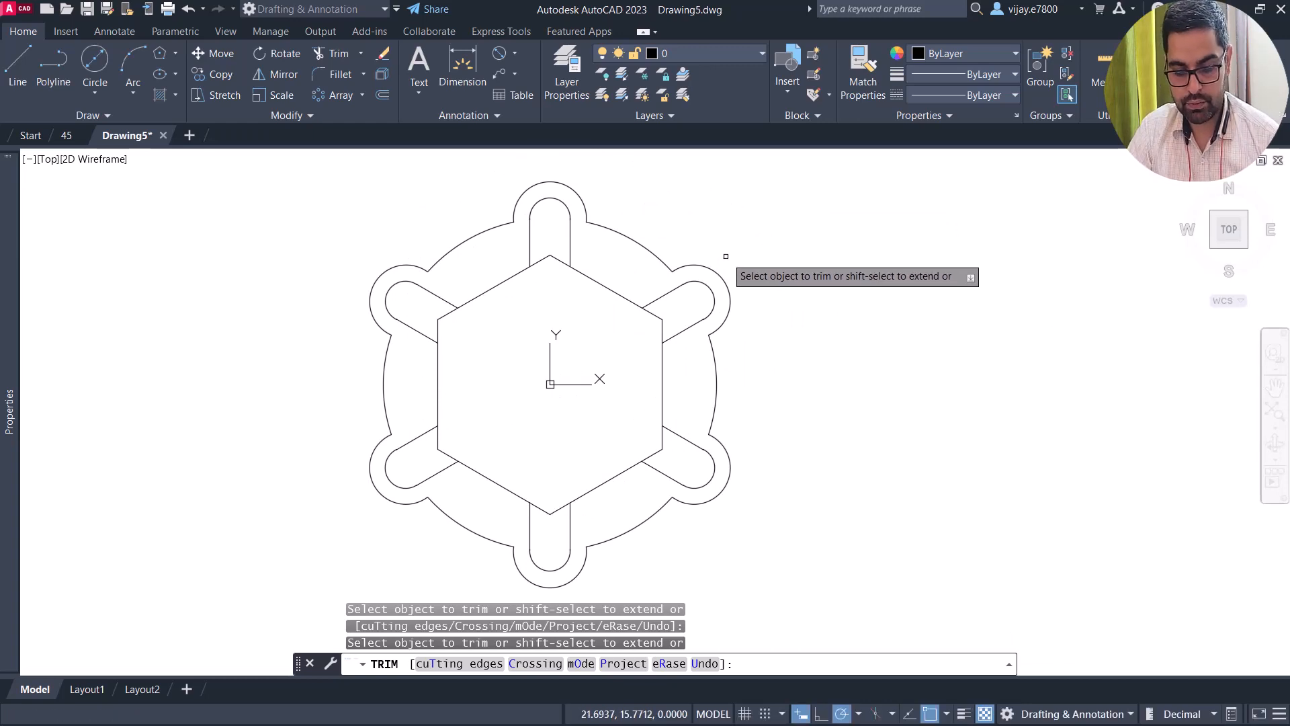
pyautogui.press('Escape')
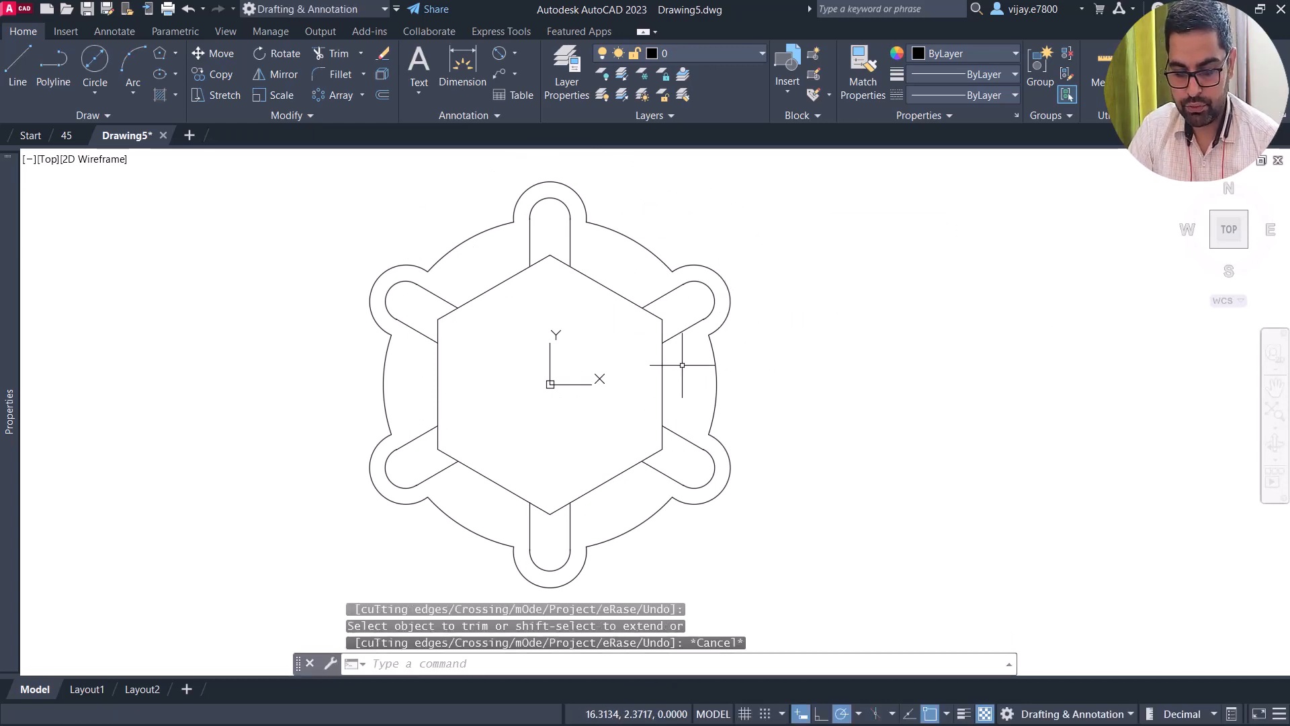
# - Add diameter dimensions to the large circle and to the outer arc of the upper-right tab, with their text outside the figure
pyautogui.click(502, 51)
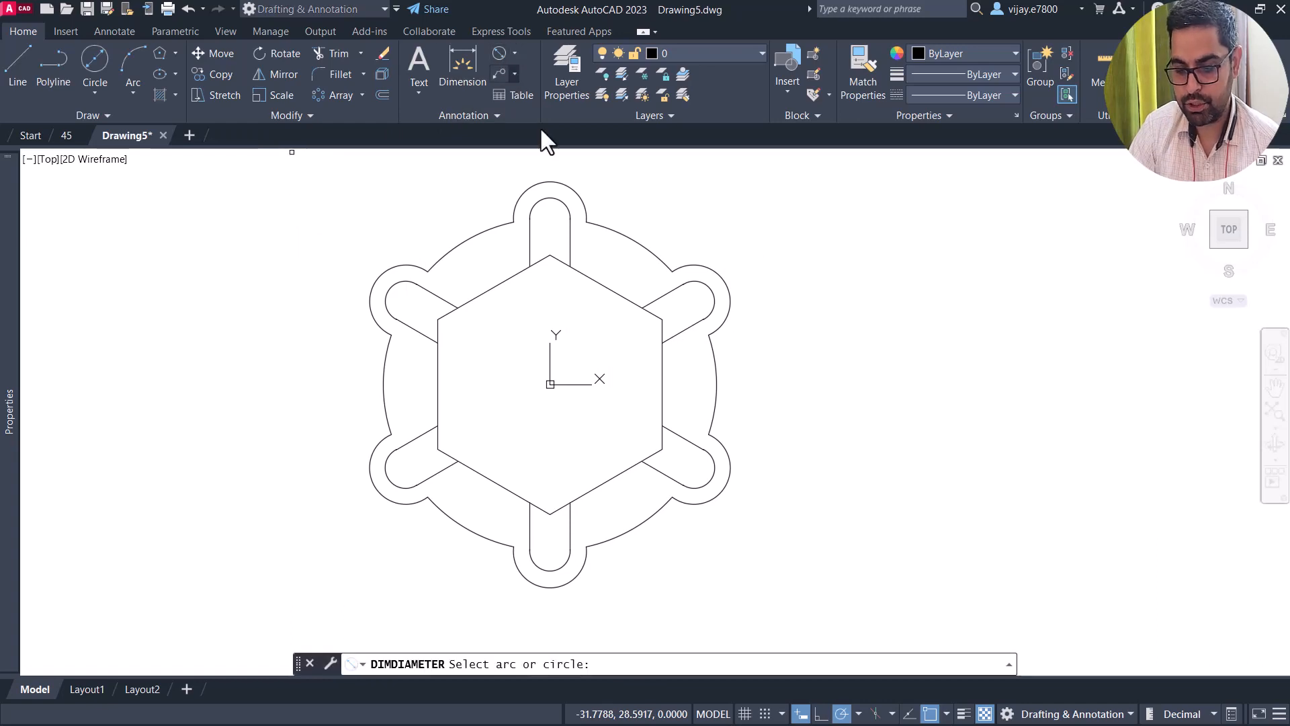
pyautogui.click(640, 245)
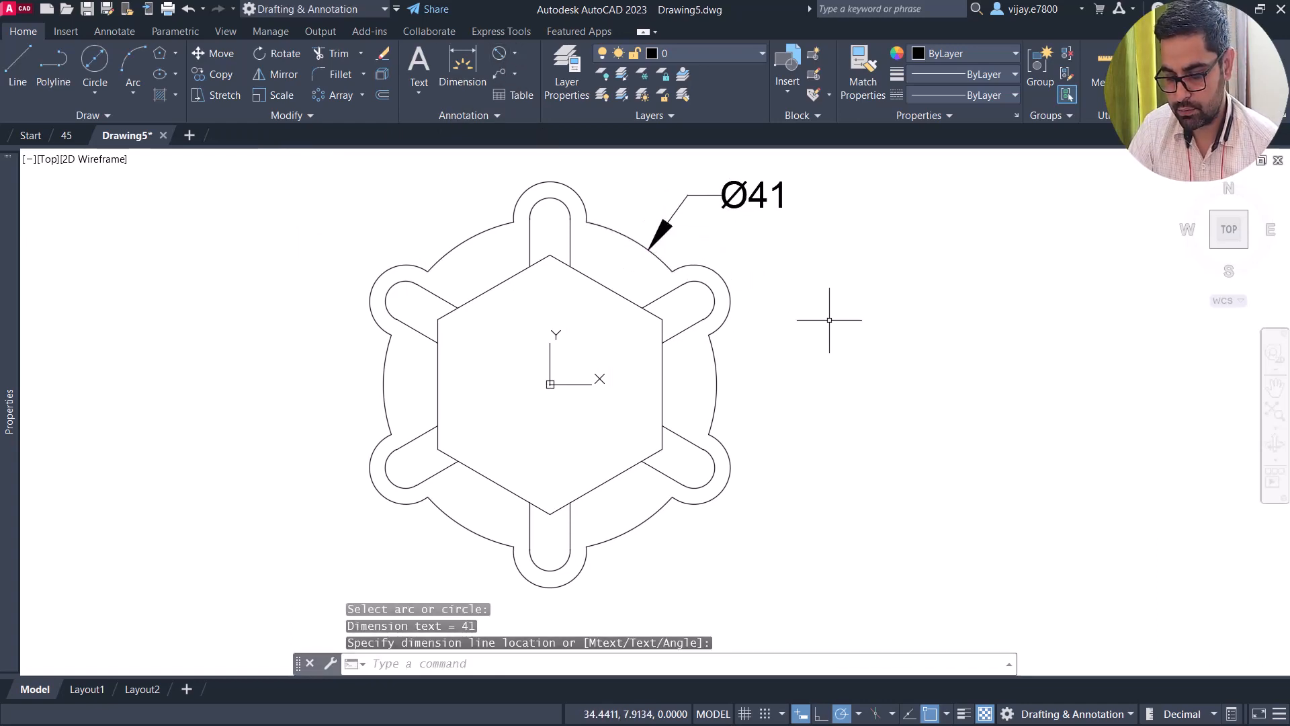
pyautogui.rightClick(859, 333)
pyautogui.click(914, 332)
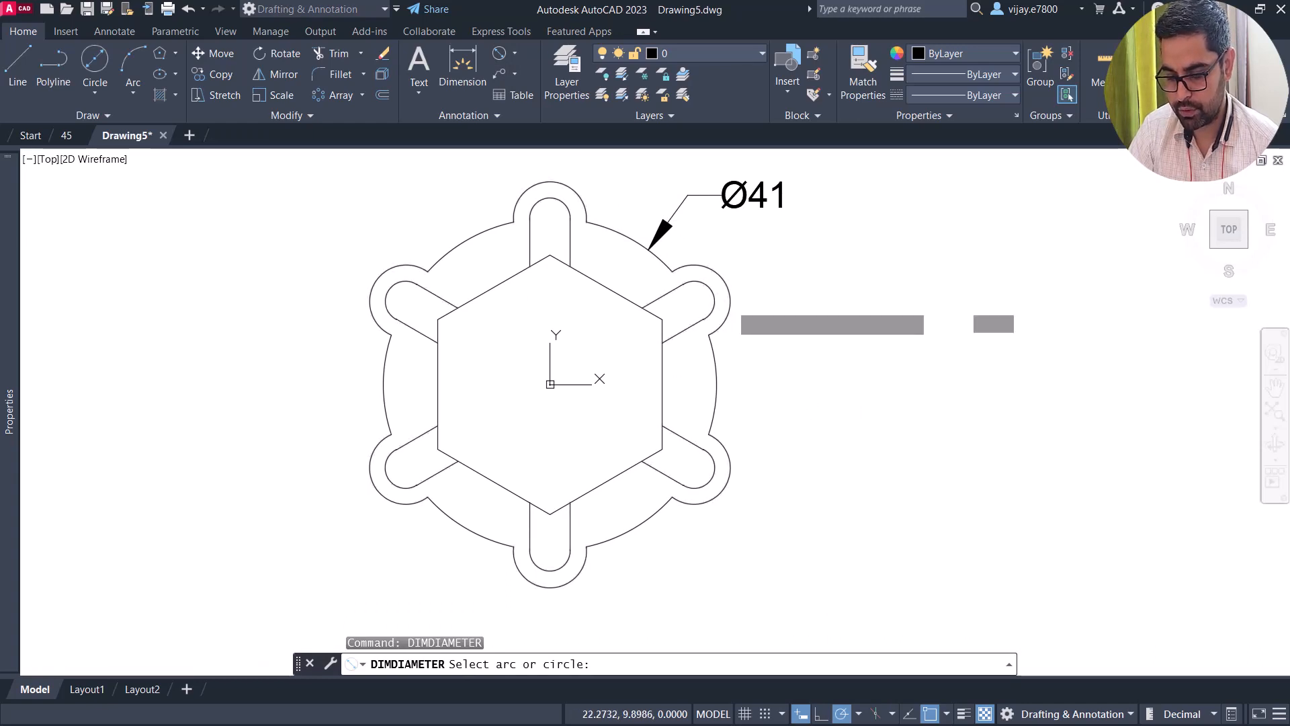
pyautogui.click(730, 300)
# - Add a diameter dimension to the end arc of the lower-left slot, with its text outside the figure
pyautogui.rightClick(765, 409)
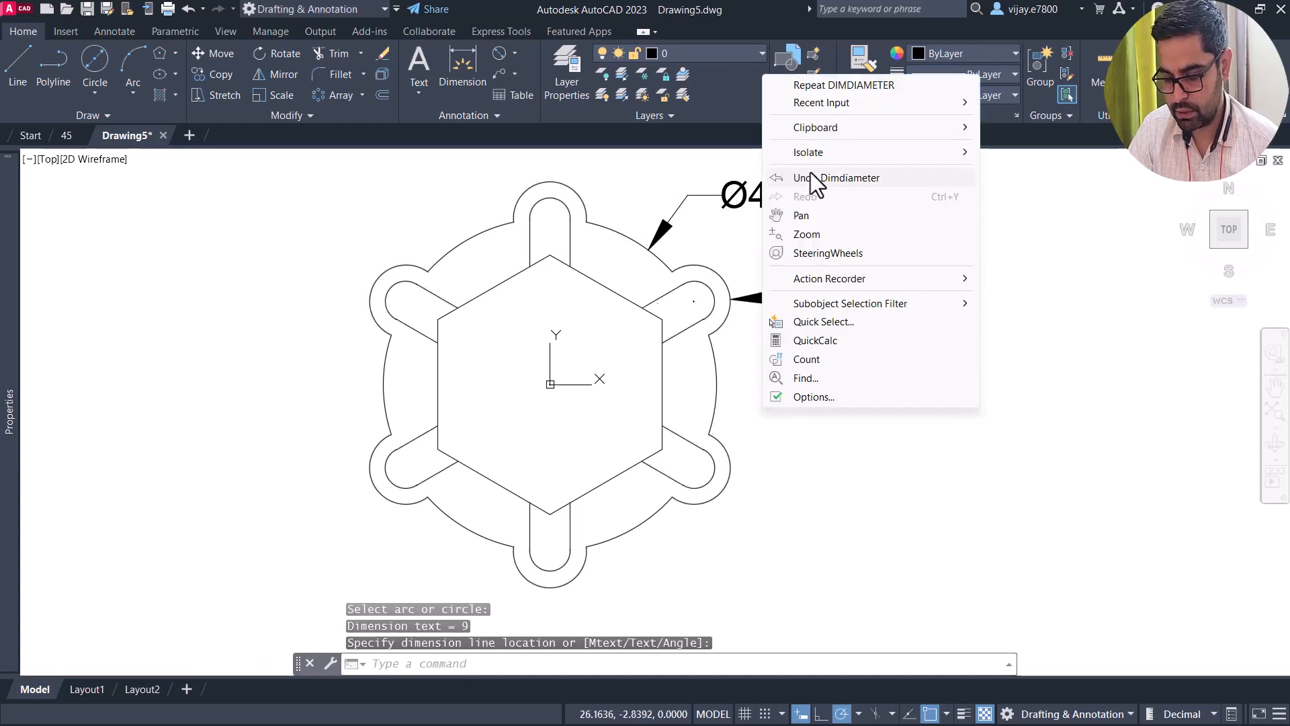
pyautogui.click(826, 85)
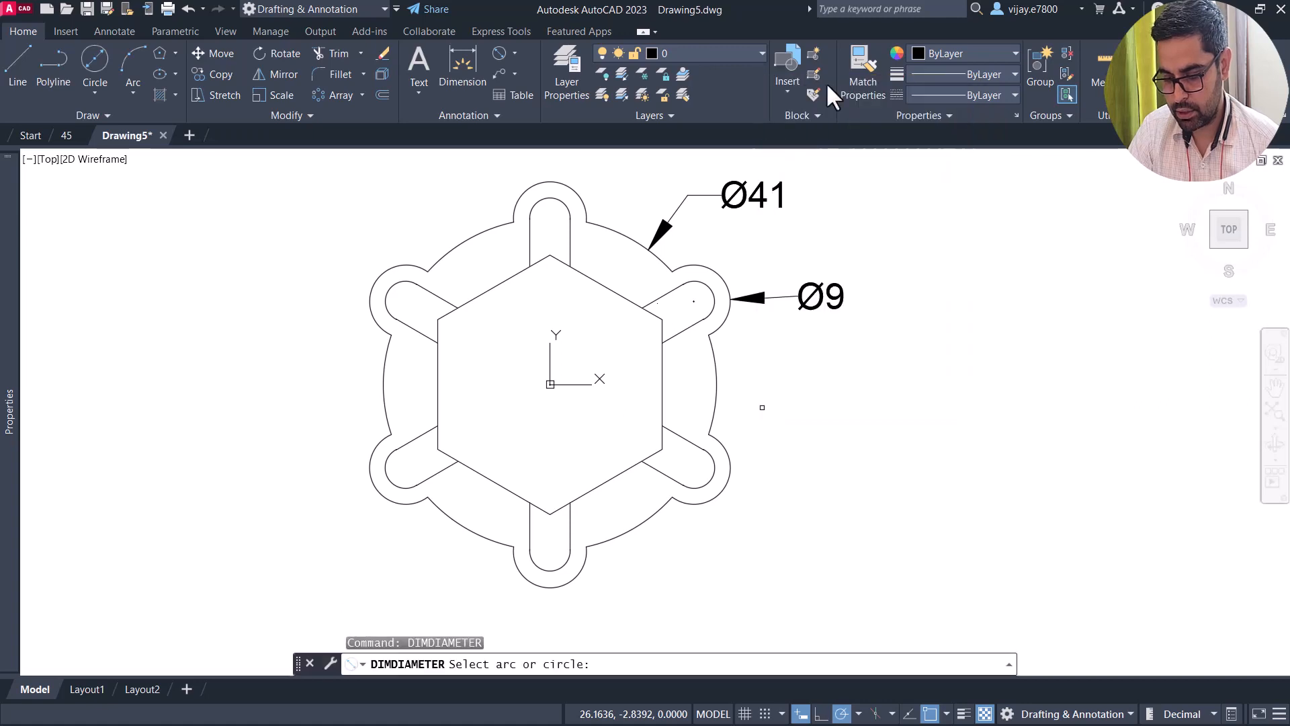
pyautogui.click(388, 472)
pyautogui.click(306, 441)
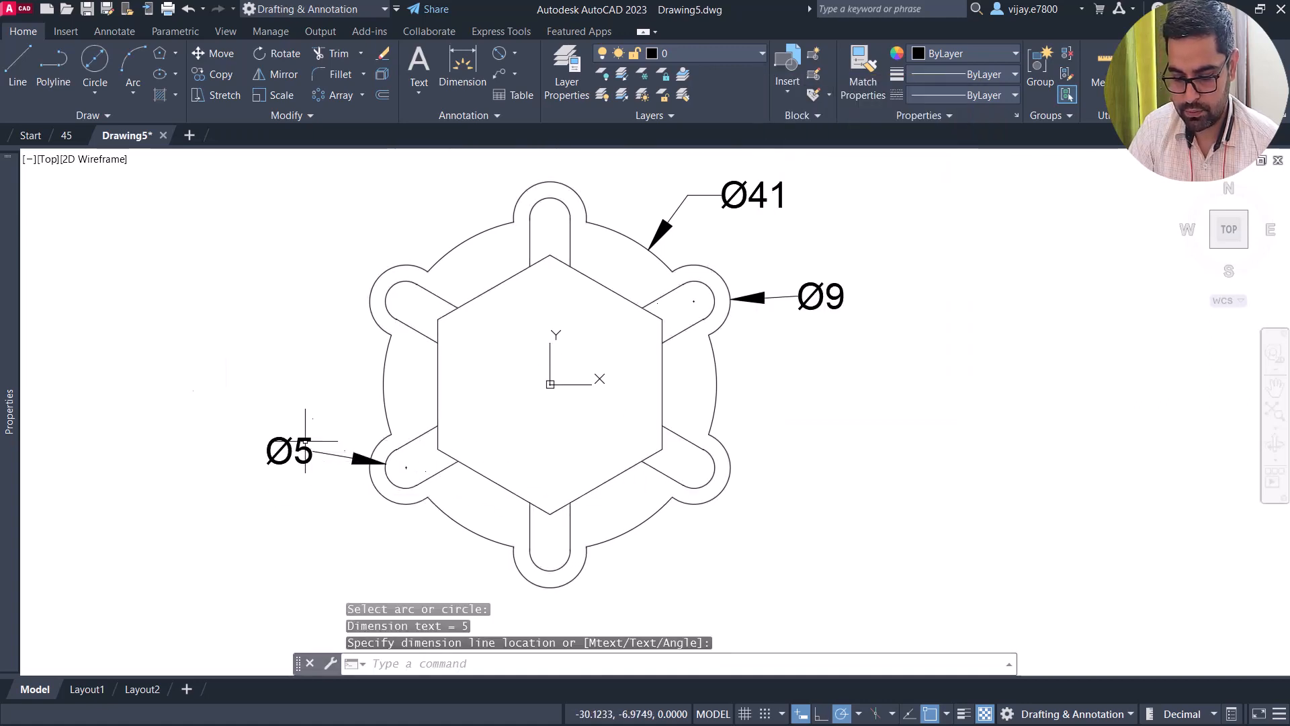
pyautogui.rightClick(205, 340)
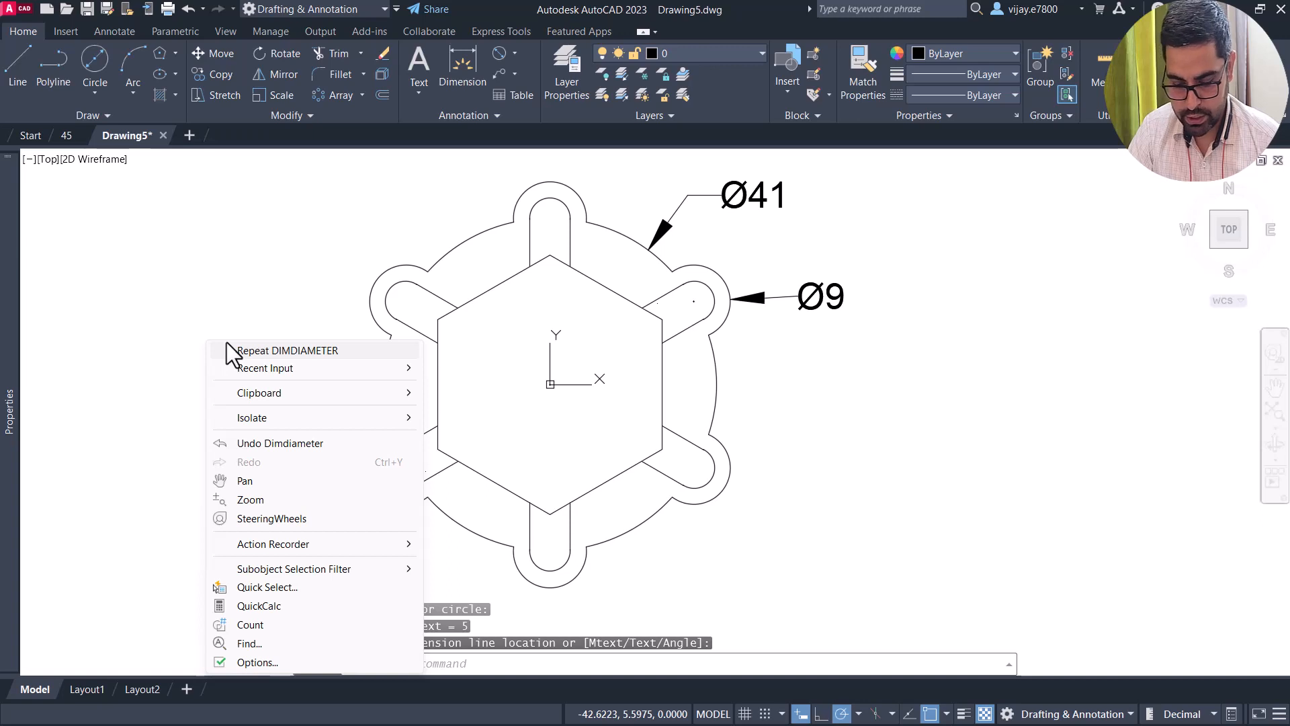
pyautogui.press('Escape')
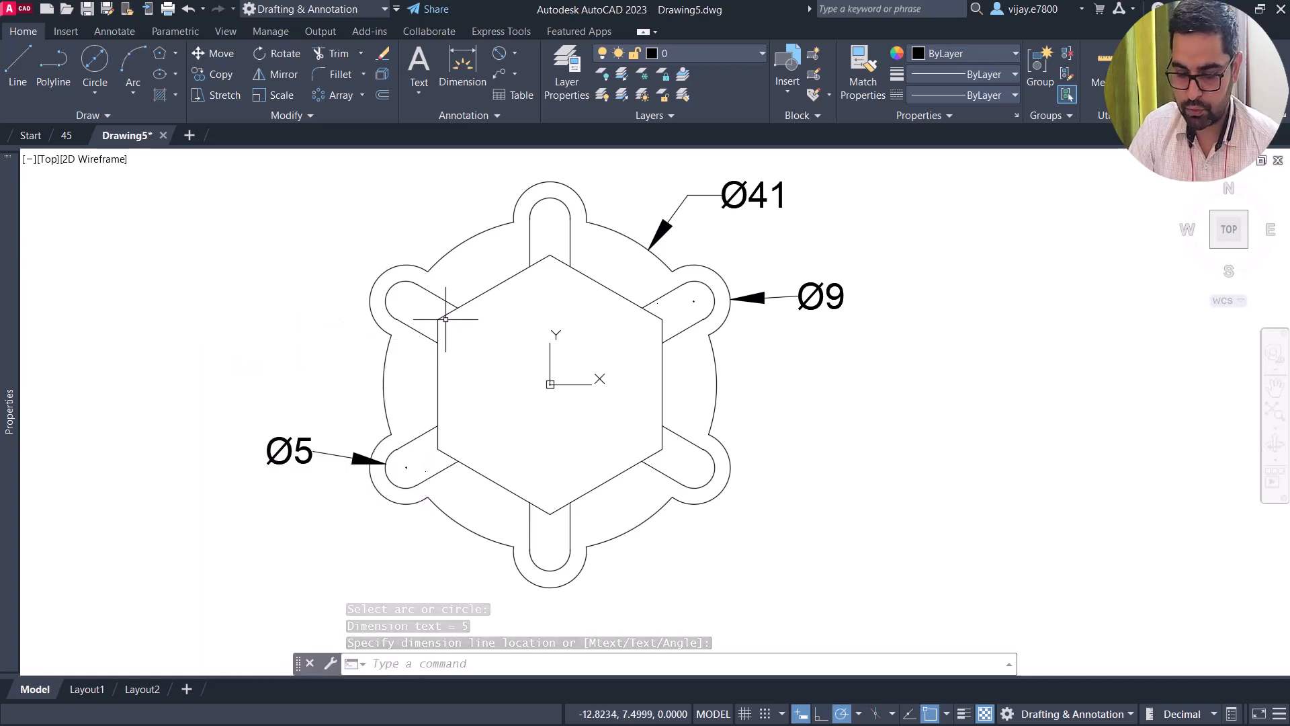
# - Add a vertical linear dimension from the hexagon's top vertex to its centre, placed to the left of the figure
pyautogui.click(516, 52)
pyautogui.click(528, 81)
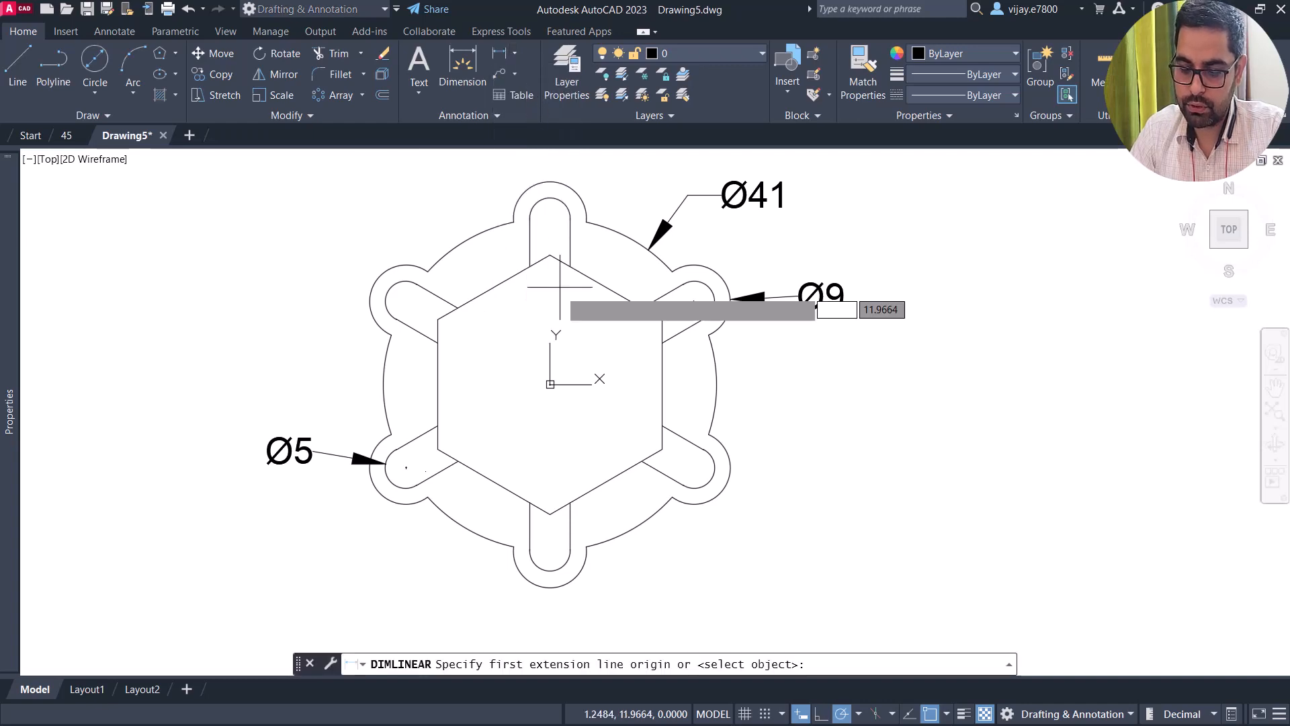
pyautogui.click(550, 256)
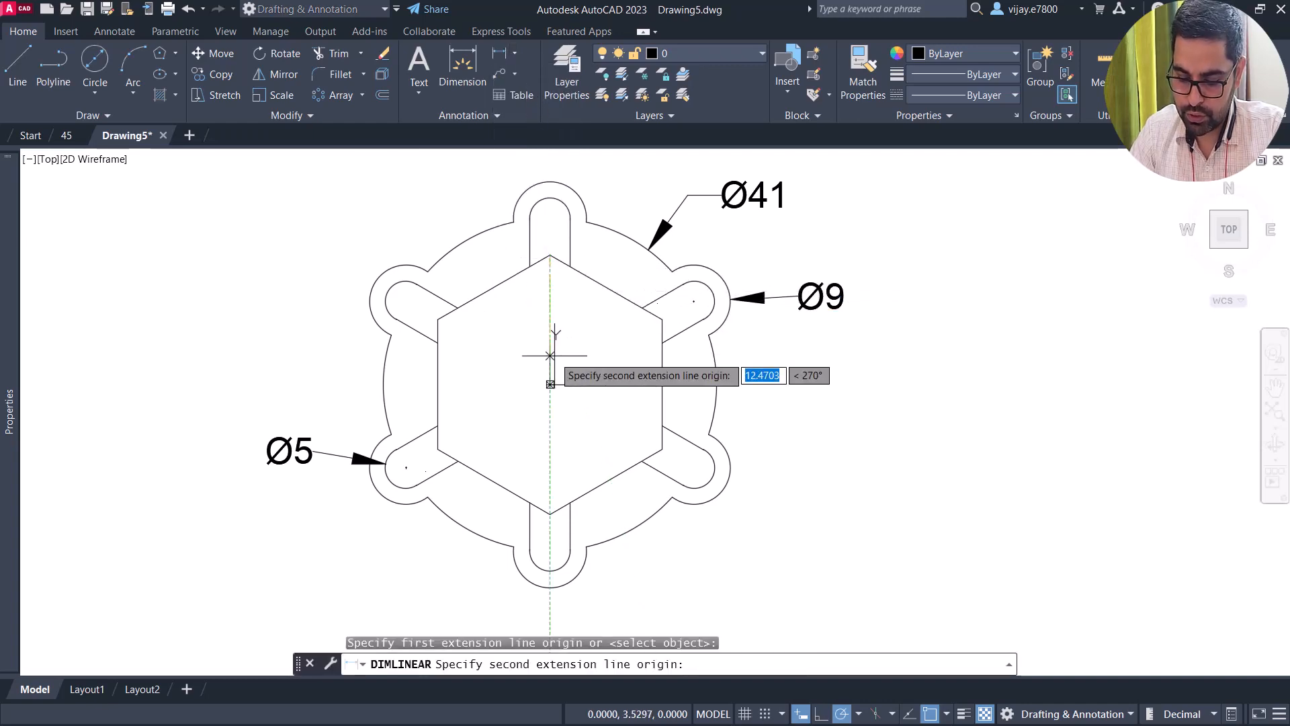
pyautogui.click(550, 384)
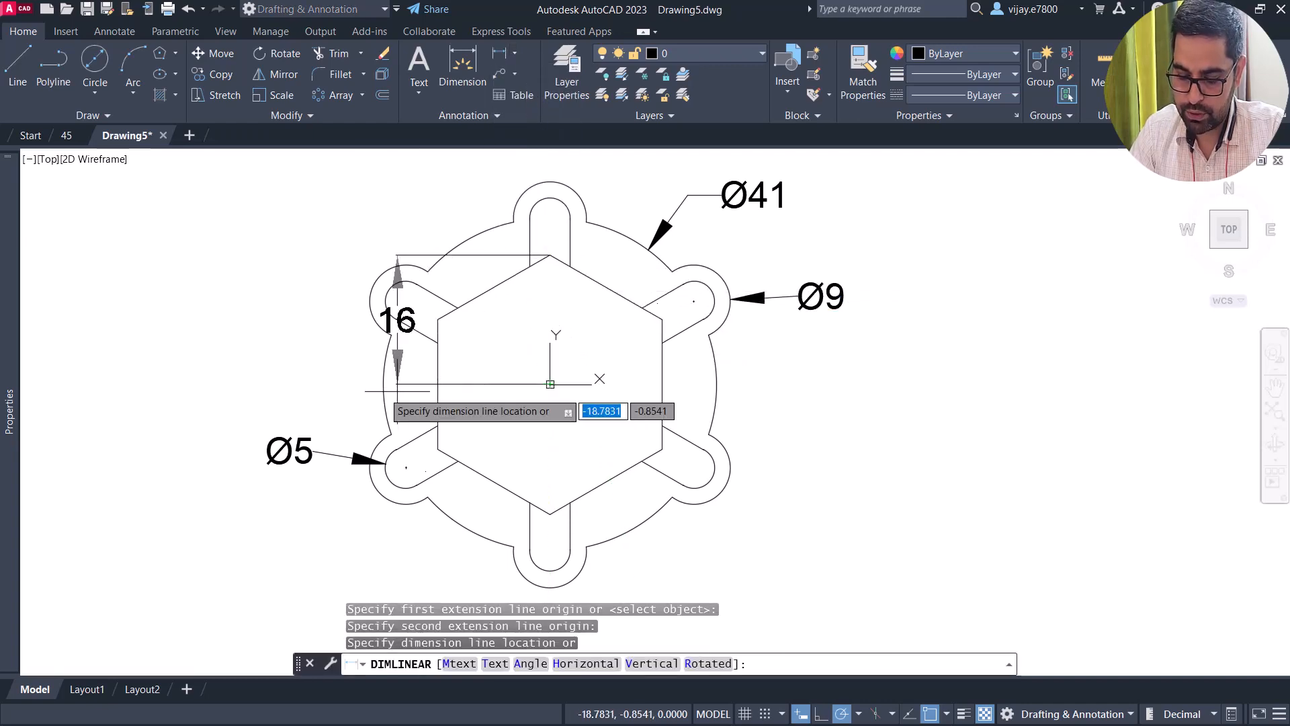
pyautogui.click(258, 407)
pyautogui.rightClick(161, 244)
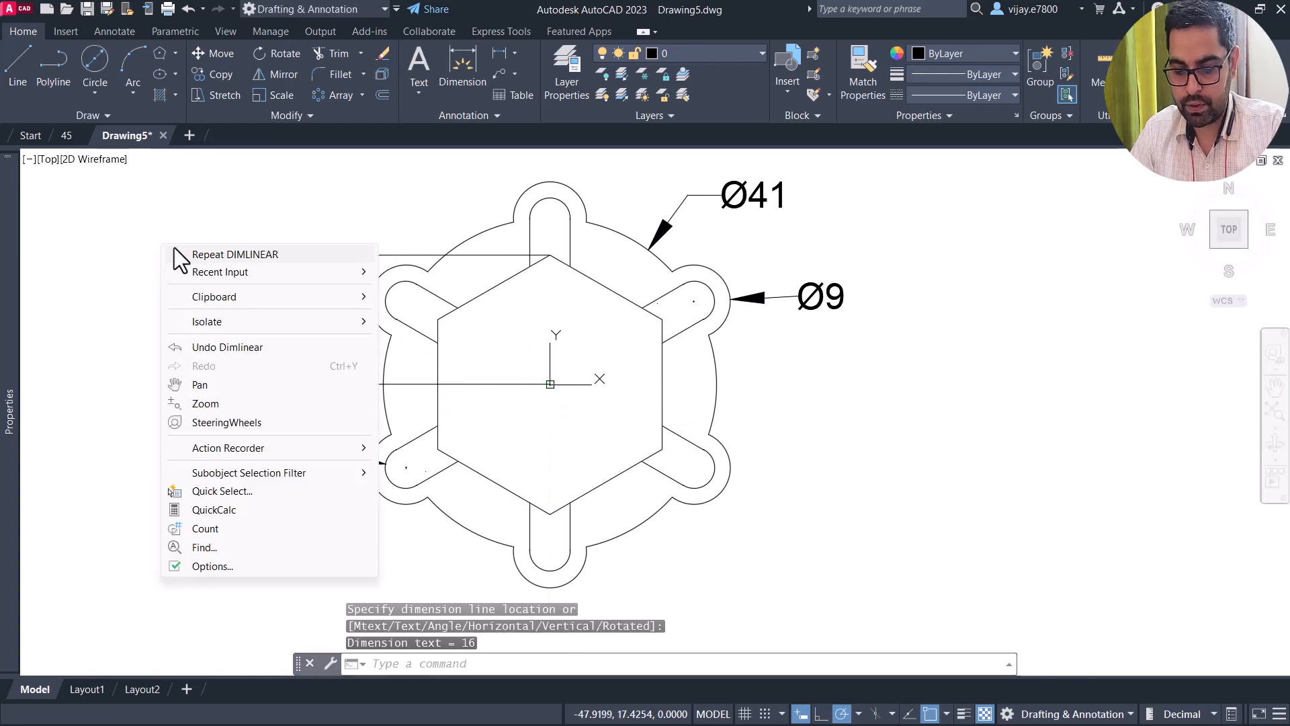
pyautogui.click(175, 248)
pyautogui.click(531, 267)
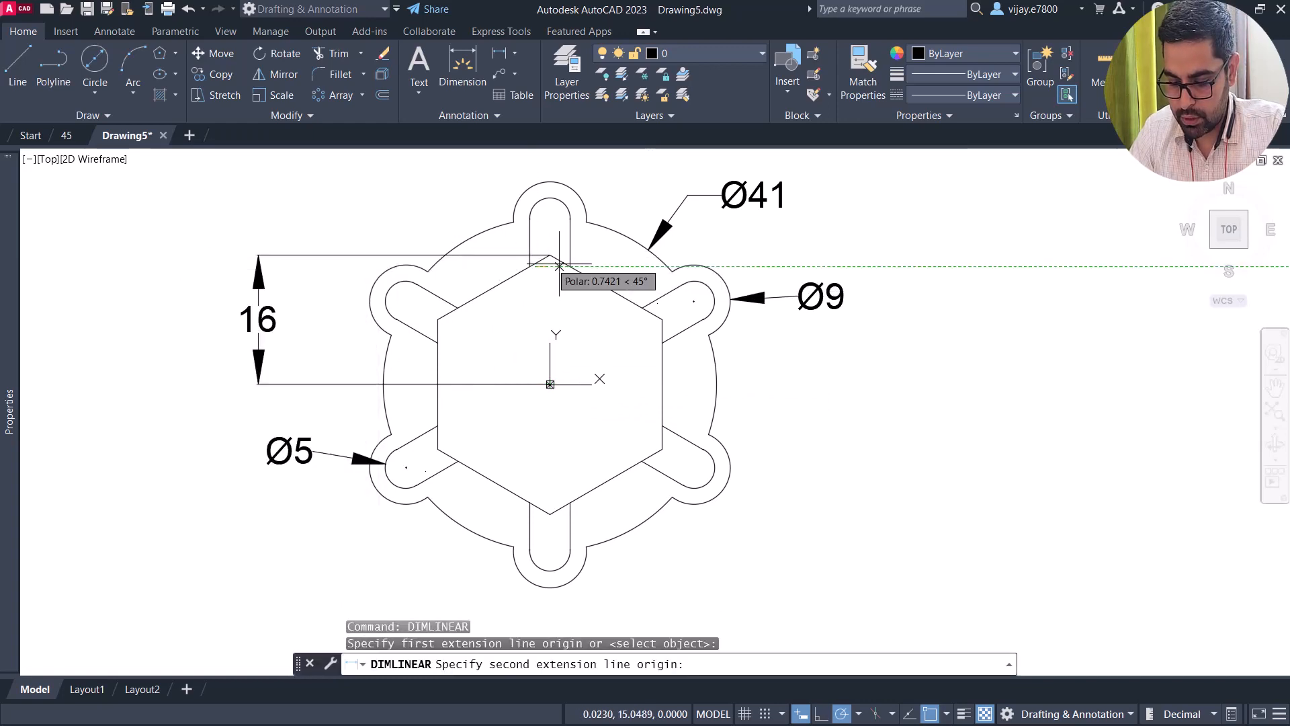
pyautogui.click(570, 267)
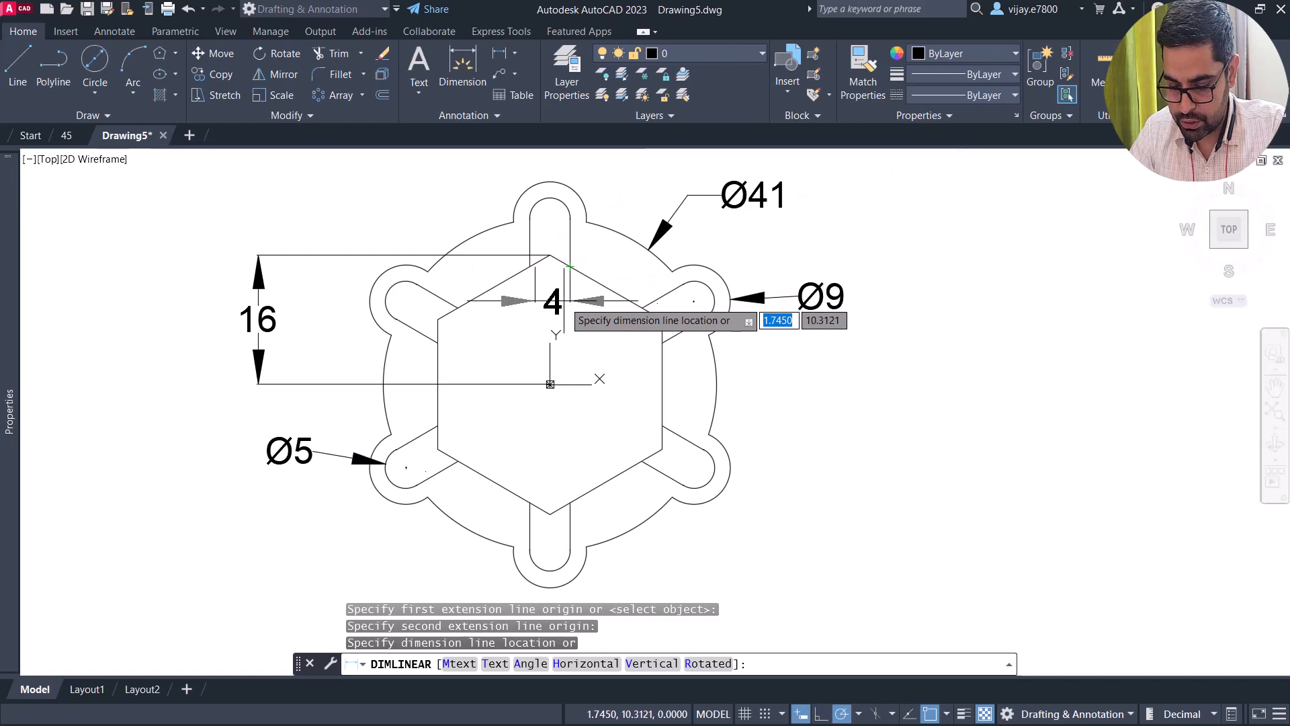
pyautogui.press('Escape')
pyautogui.scroll(2, 548, 283)
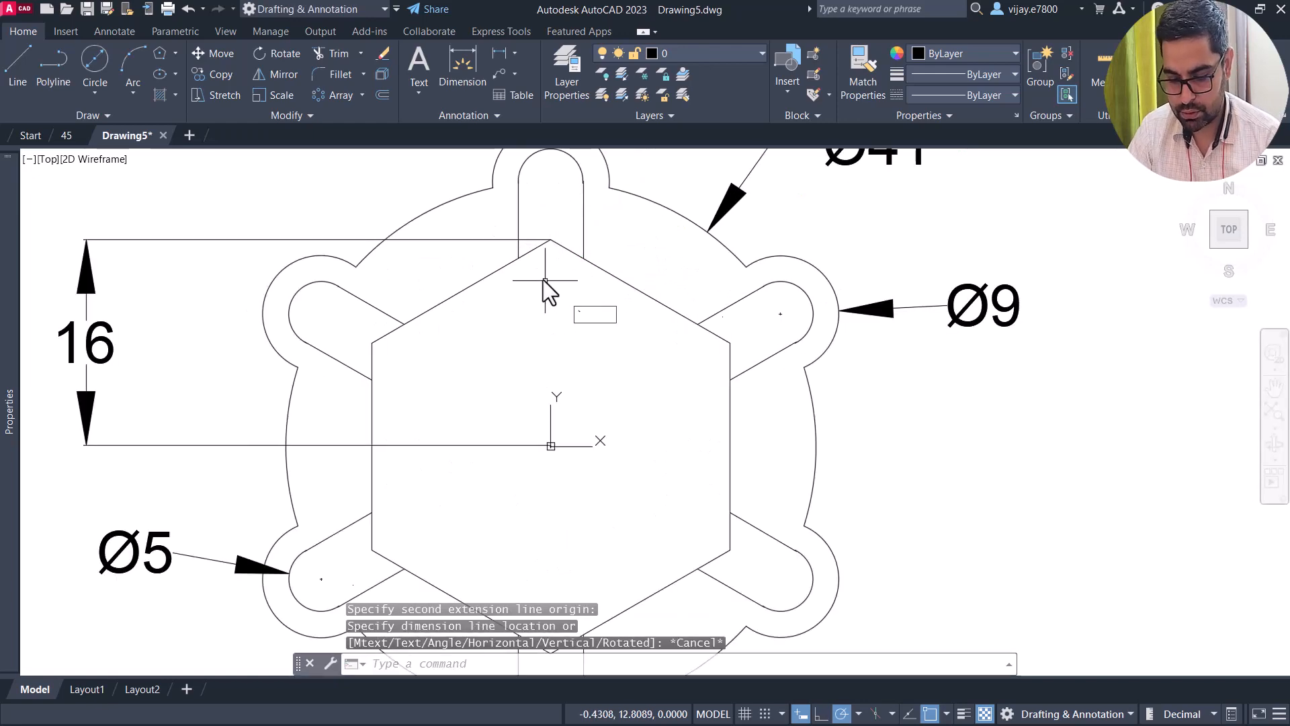
pyautogui.press('Escape')
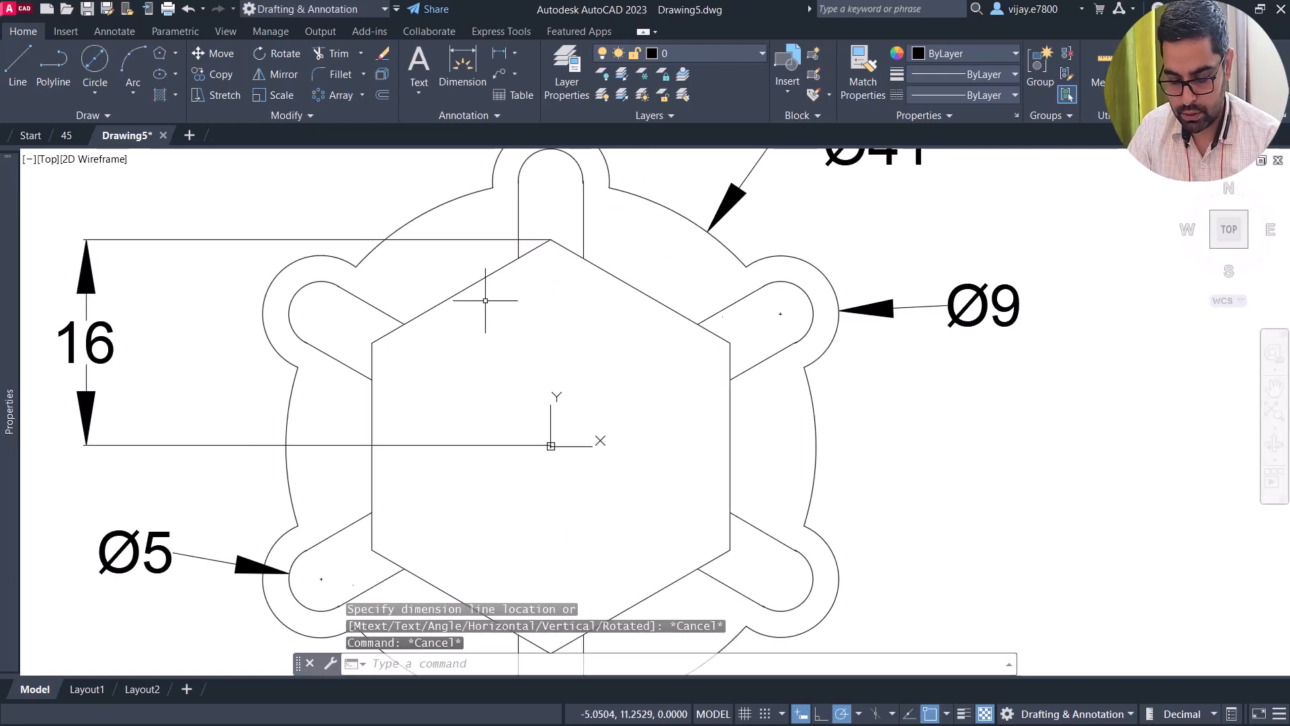
# - Add a linear dimension across the top slot's width between its two endpoints on the hexagon, placed inside the hexagon
pyautogui.rightClick(494, 311)
pyautogui.click(531, 308)
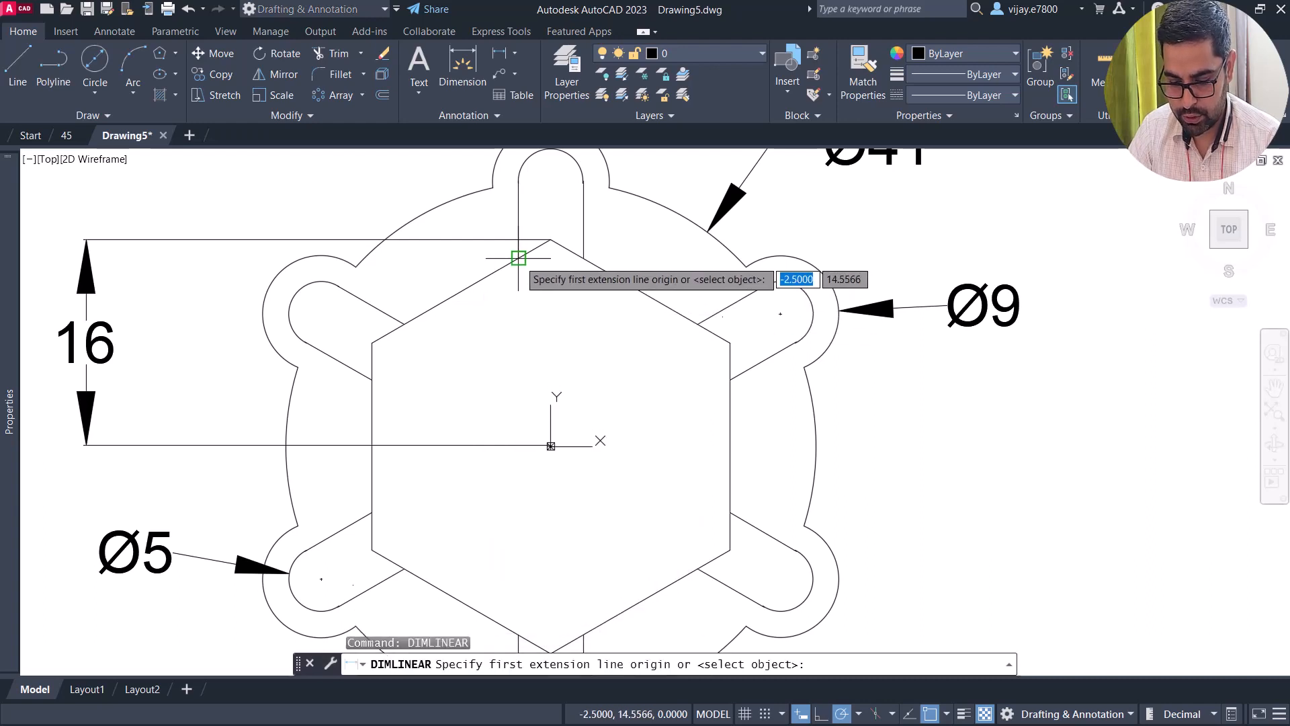
pyautogui.click(519, 258)
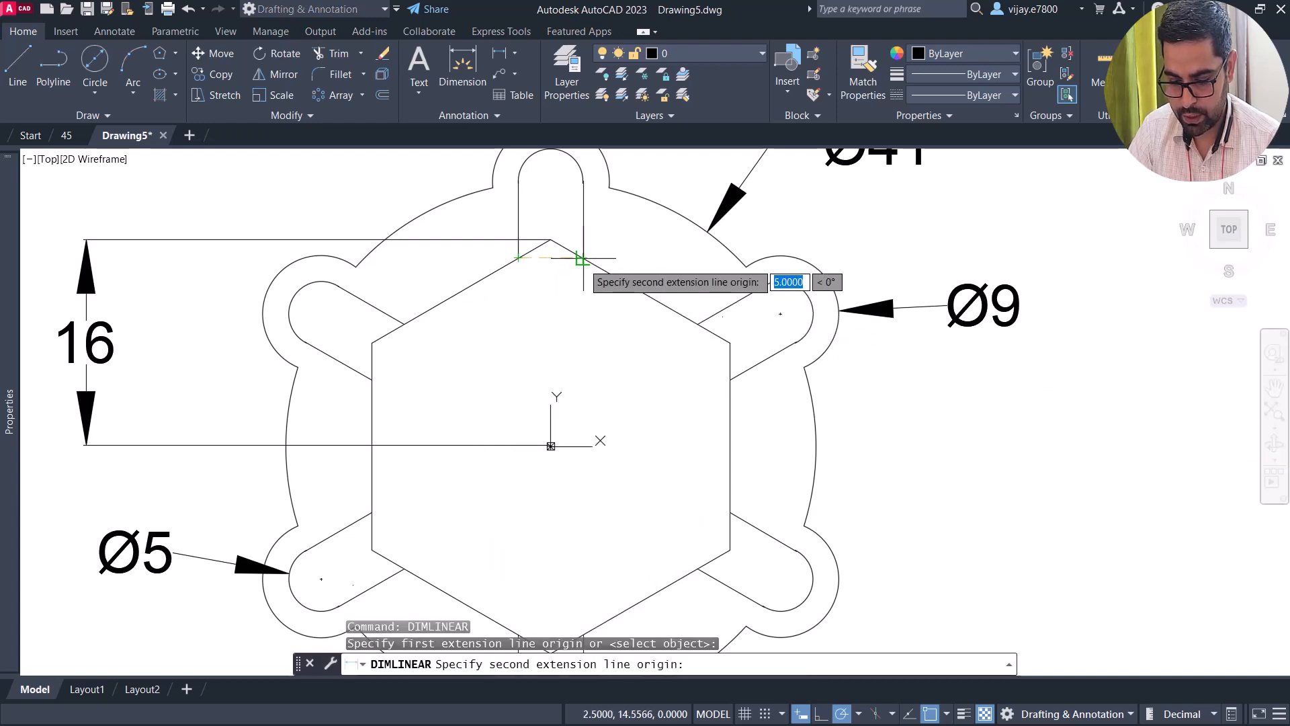
pyautogui.click(583, 258)
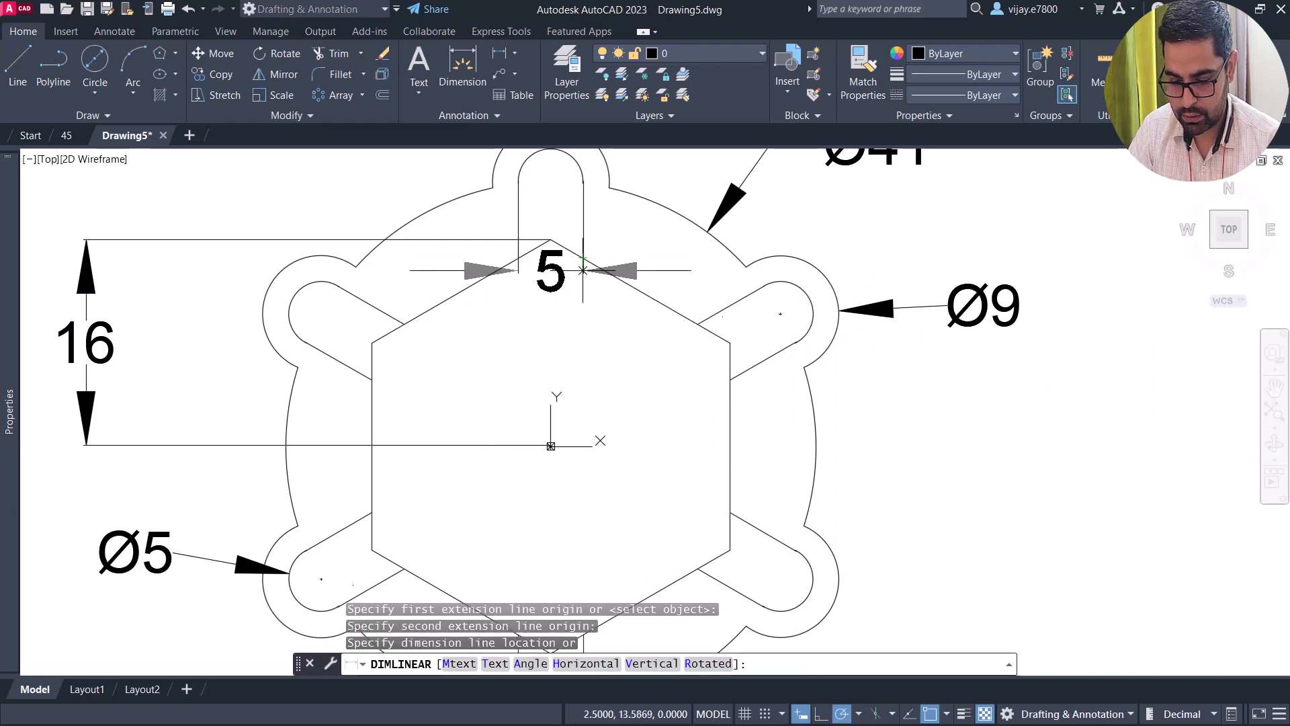
pyautogui.click(584, 336)
pyautogui.scroll(-2, 583, 326)
pyautogui.scroll(-2, 579, 325)
pyautogui.scroll(2, 524, 231)
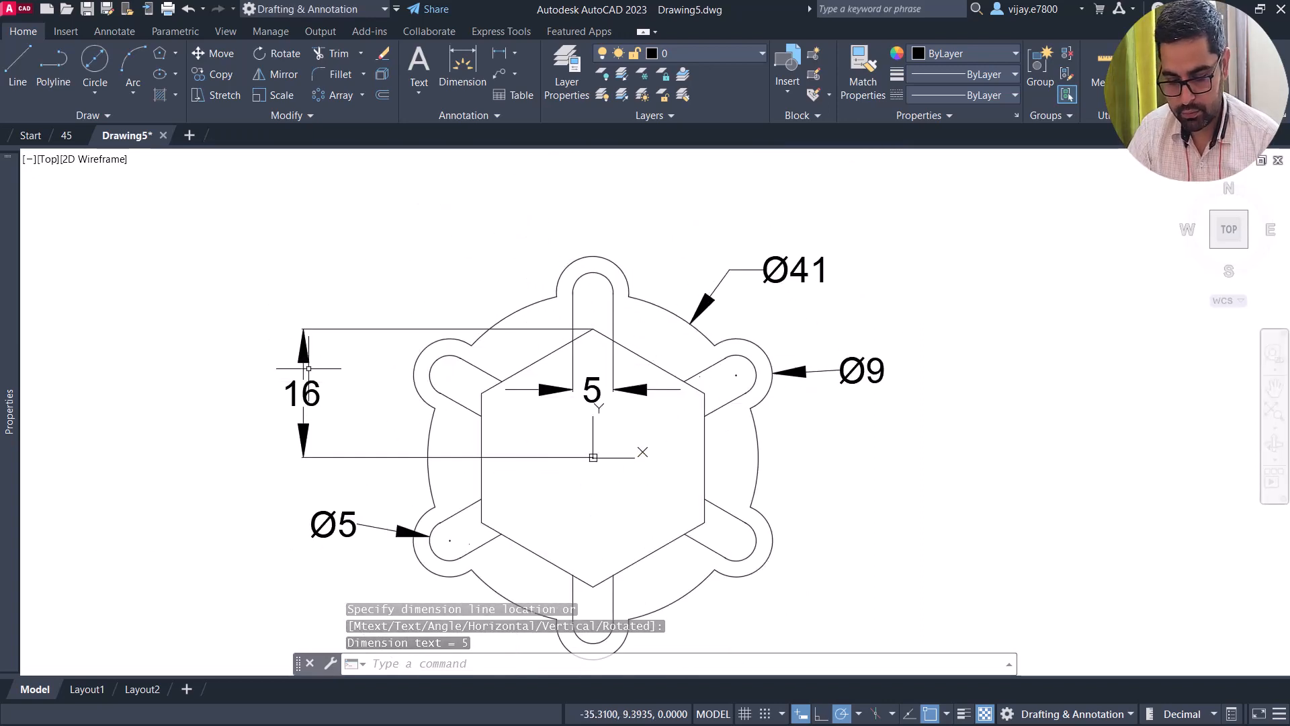
pyautogui.moveTo(324, 328); pyautogui.dragTo(341, 289, button='middle')
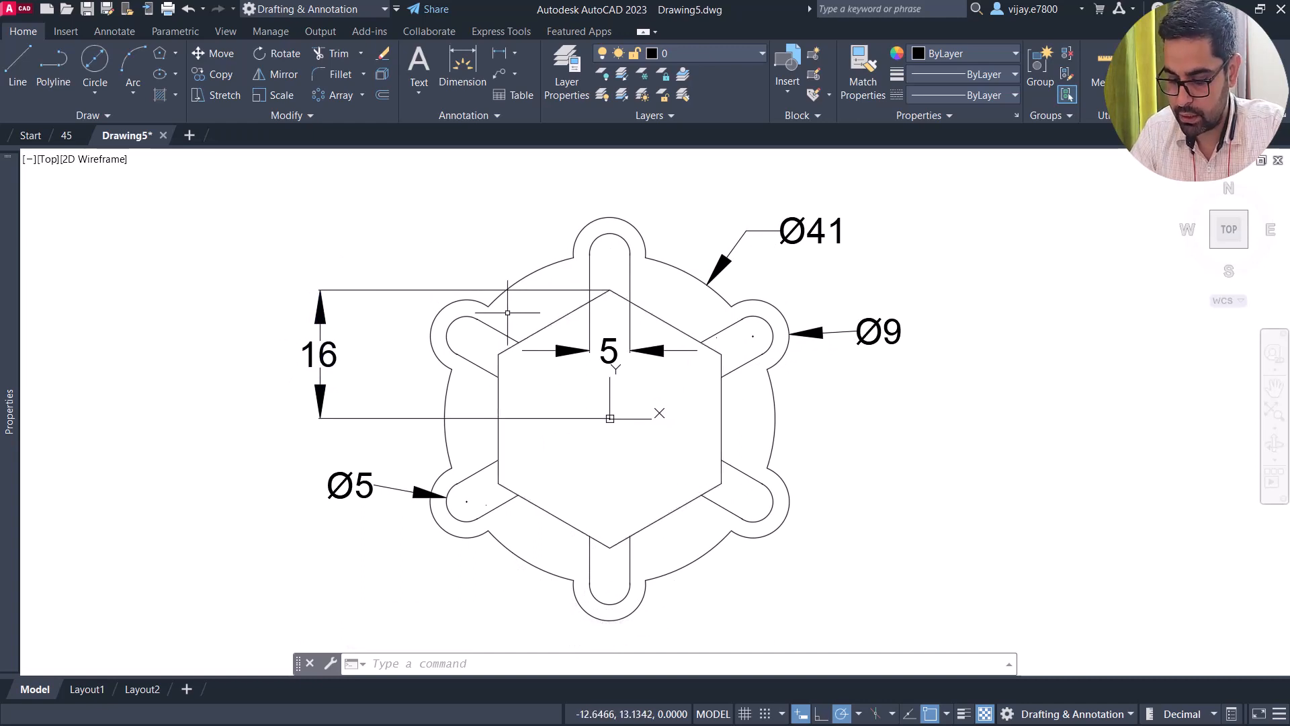
# - Add an angular dimension between the facing sides of the upper-right and lower-right slots, placed just outside the hexagon
pyautogui.click(516, 53)
pyautogui.click(518, 159)
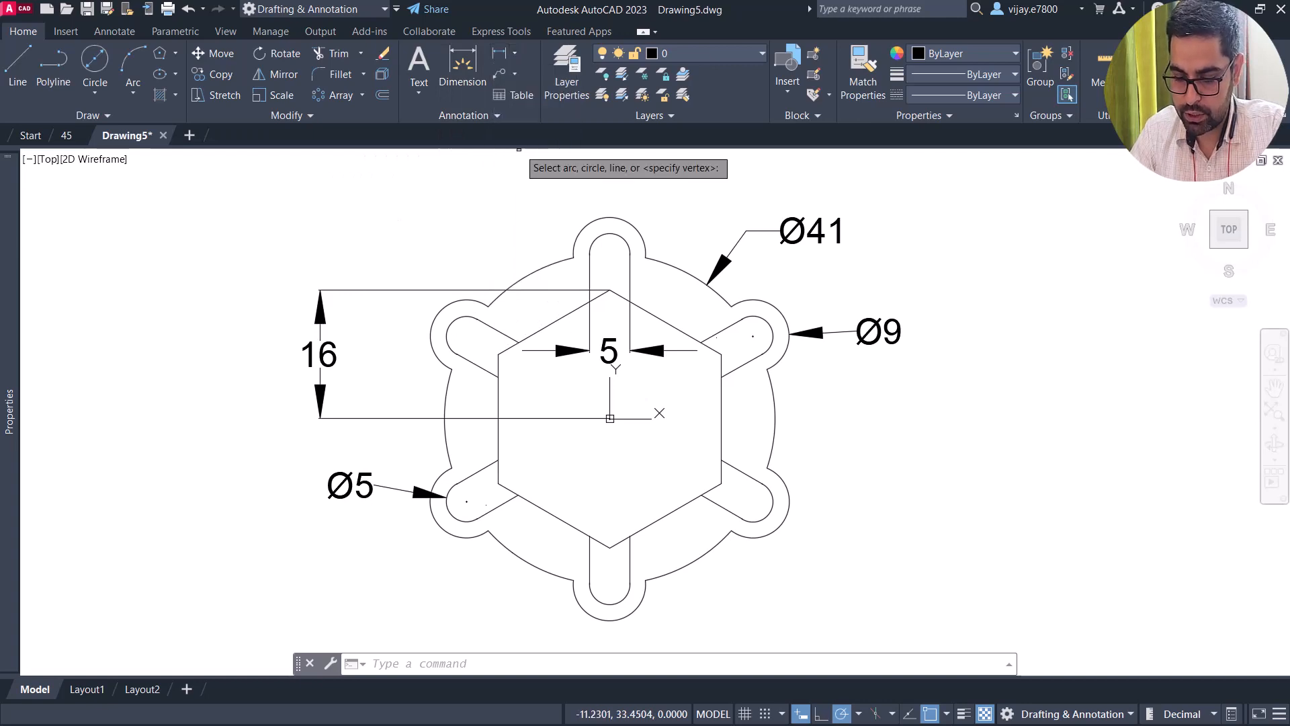
pyautogui.scroll(2, 660, 353)
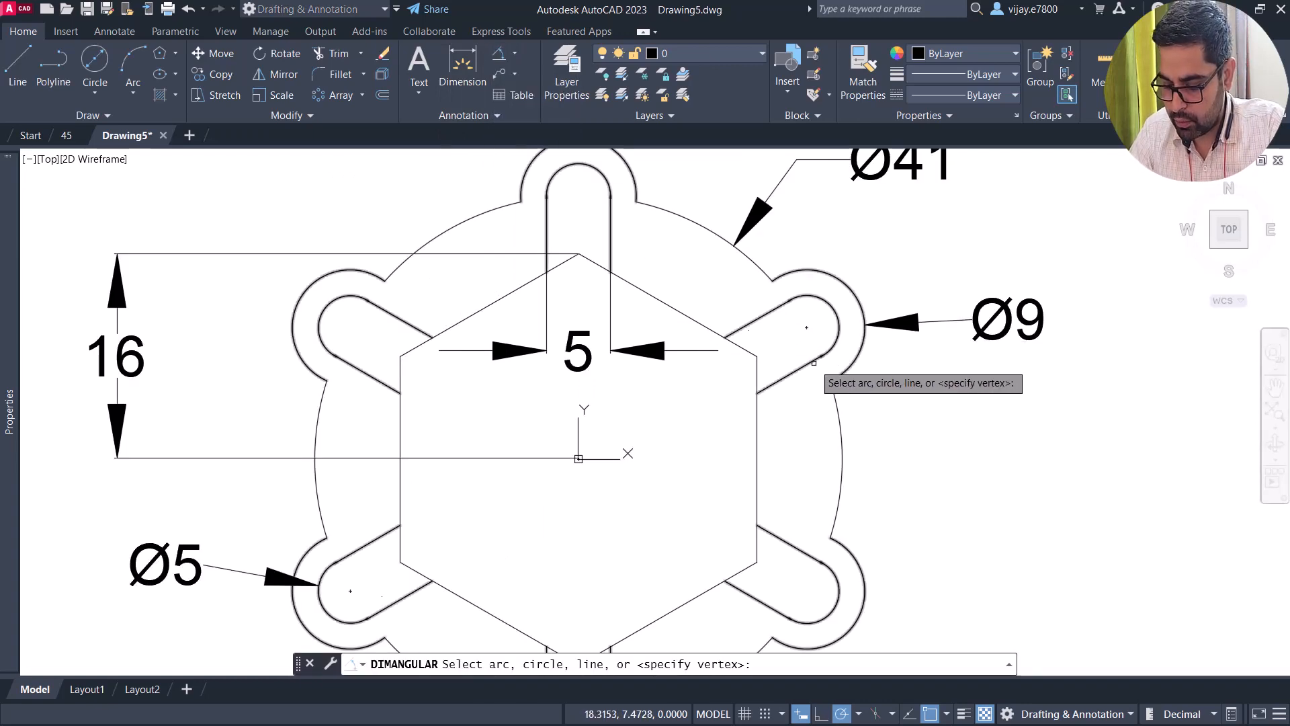
pyautogui.click(814, 362)
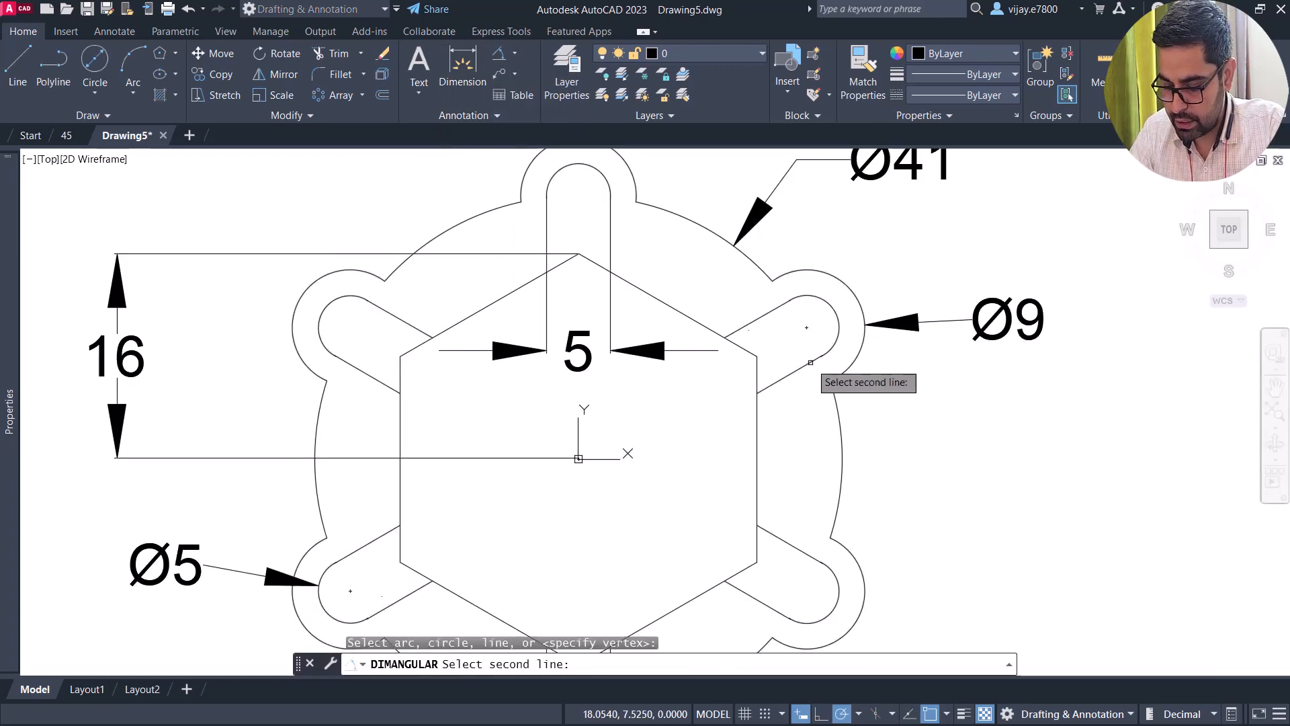
pyautogui.click(790, 542)
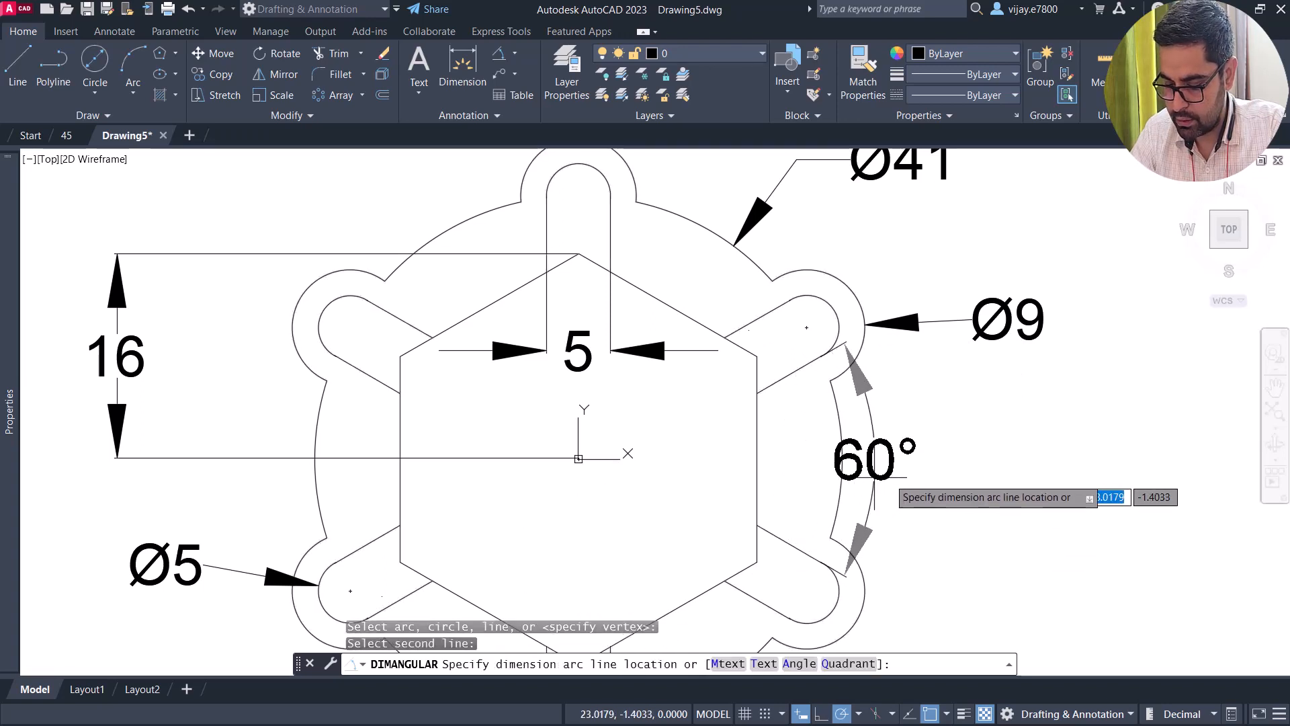
pyautogui.click(797, 518)
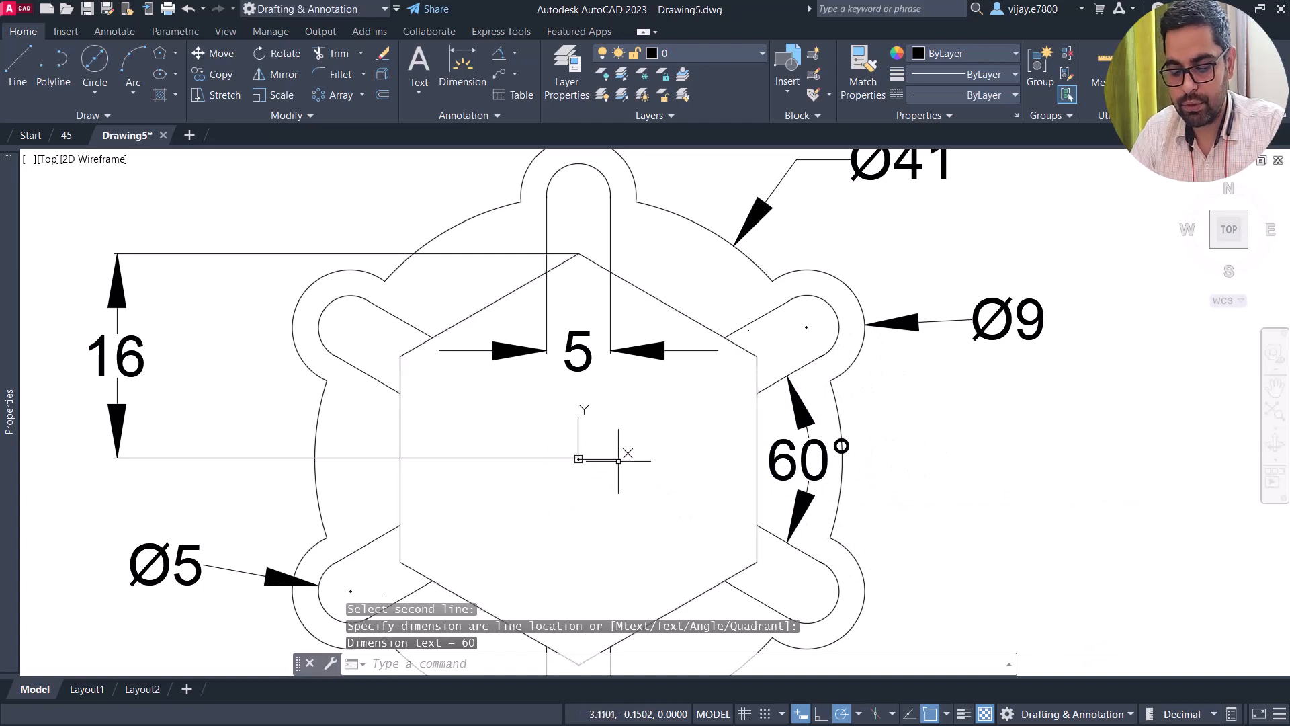
pyautogui.scroll(-2, 651, 444)
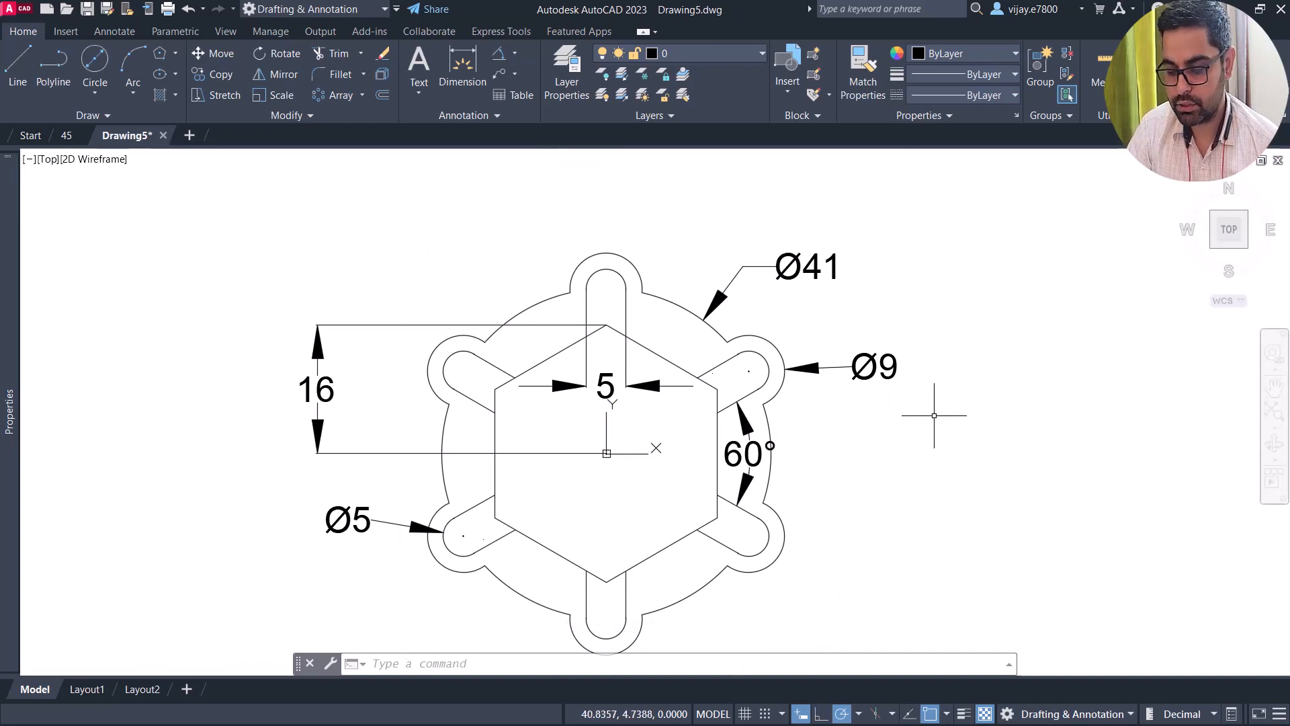
# - Modify the Standard dimension style to use a text height of 2
pyautogui.write('s')
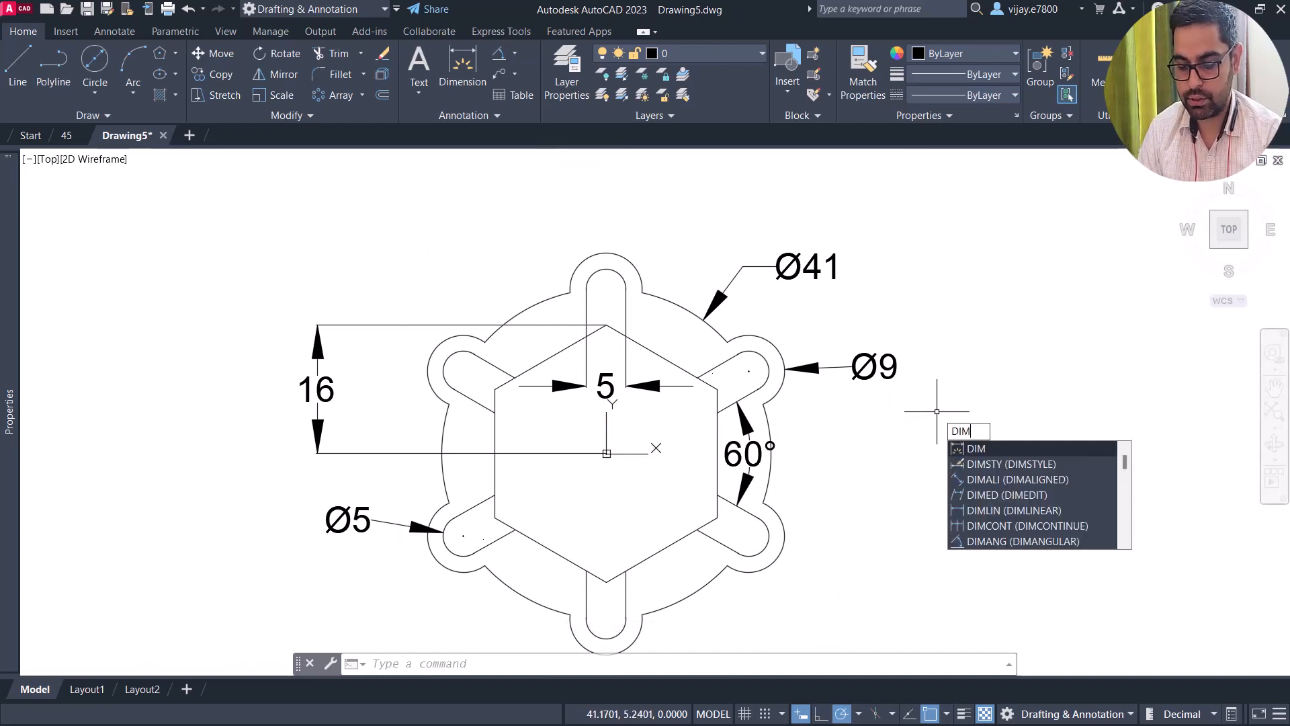
pyautogui.press('Return')
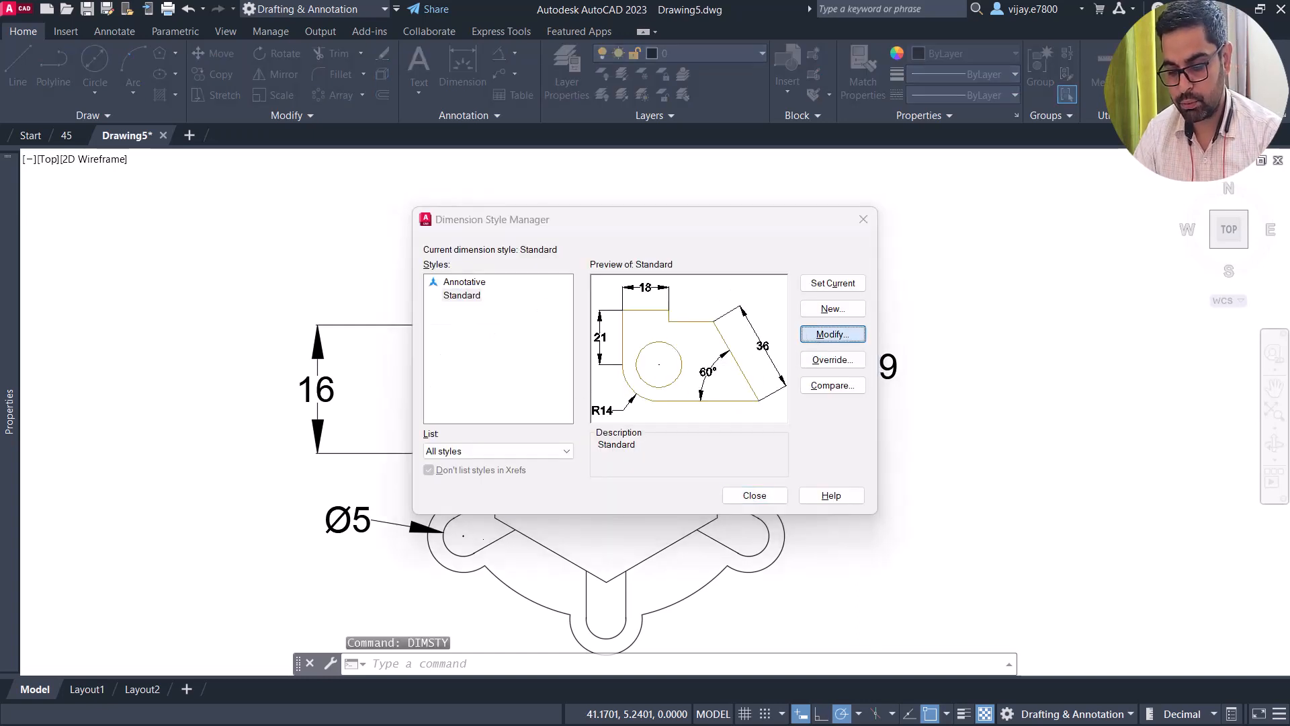
pyautogui.click(817, 336)
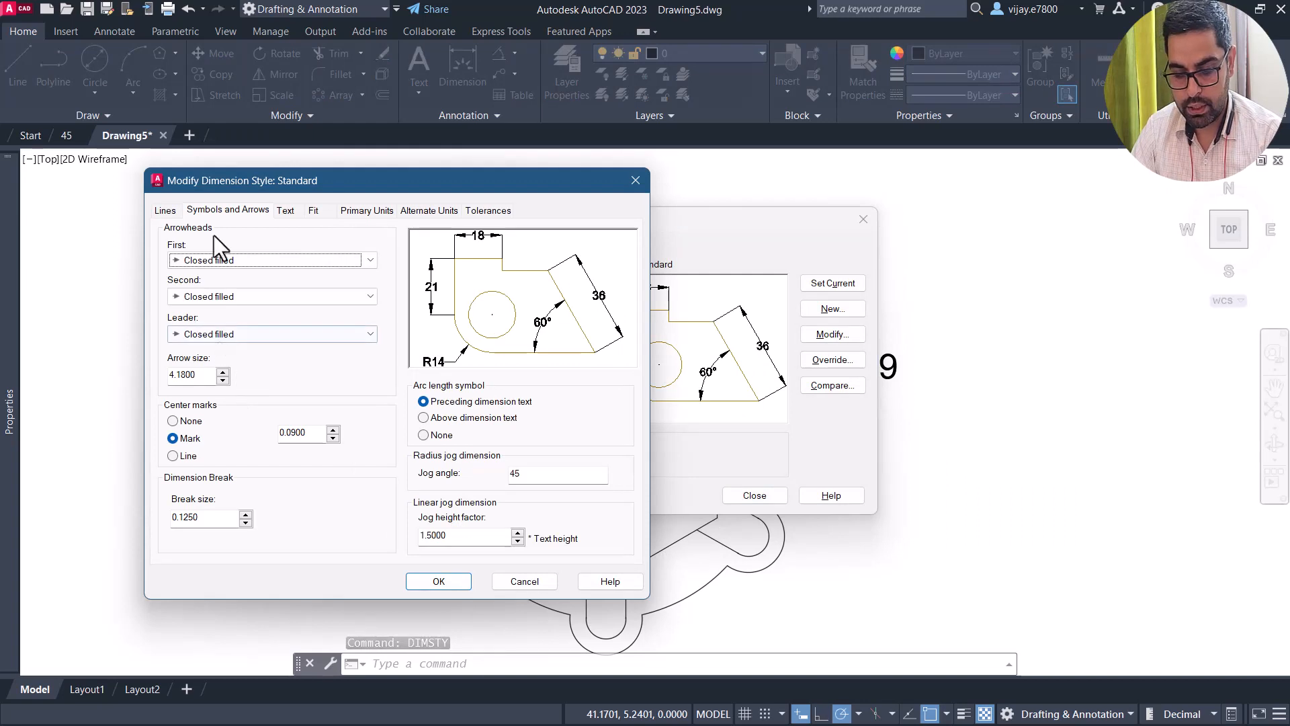
pyautogui.click(286, 211)
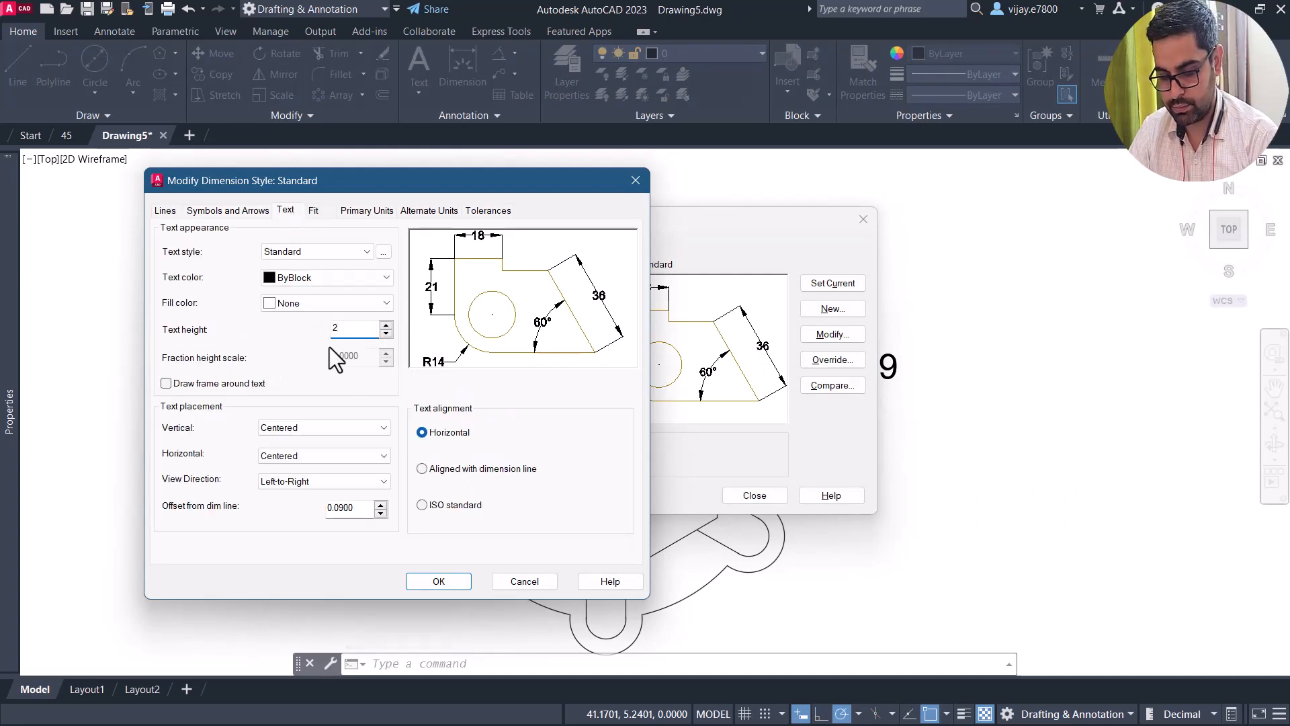
pyautogui.write('2')
pyautogui.click(440, 582)
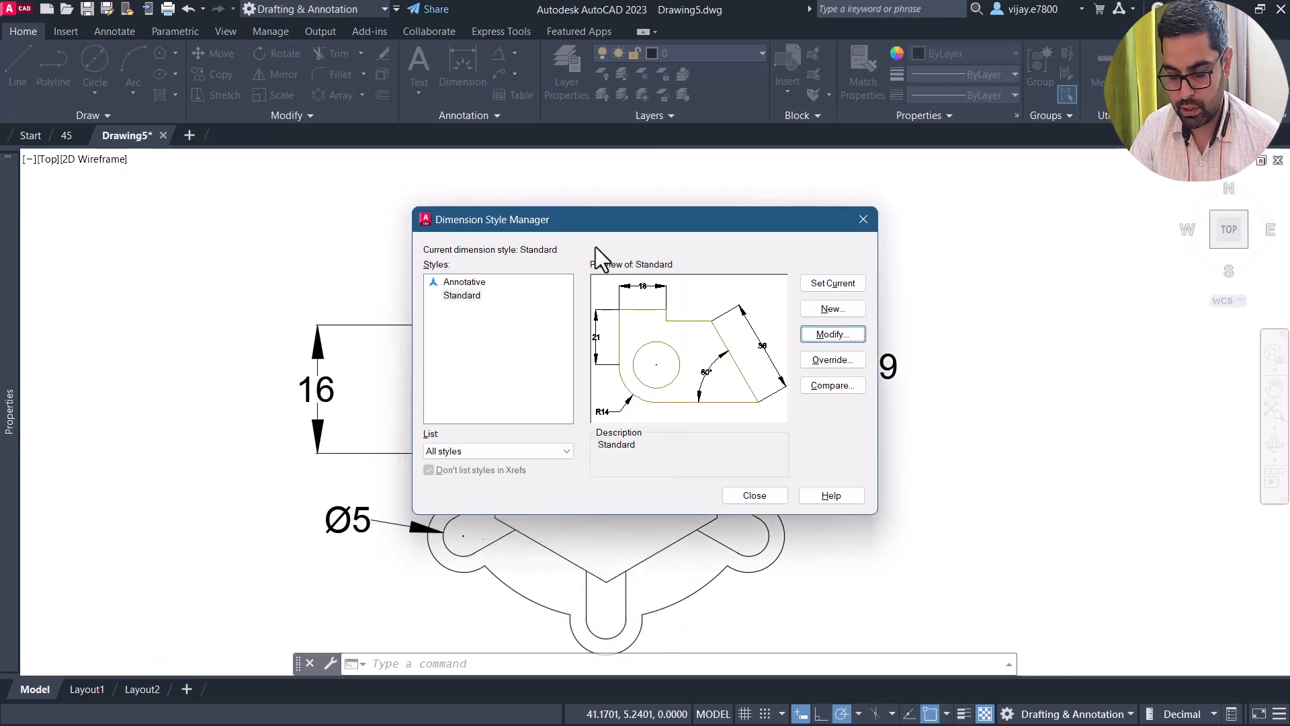
# - Modify the Standard dimension style to use an arrow size of 2
pyautogui.click(829, 336)
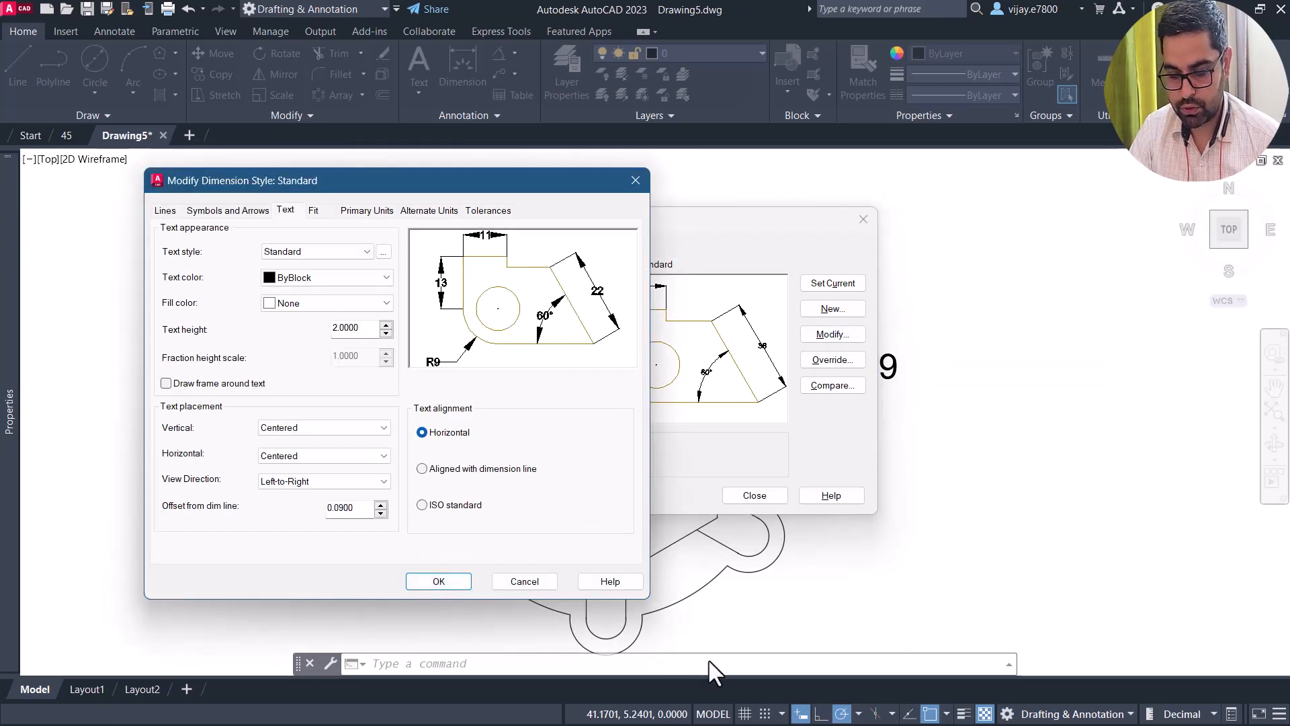
pyautogui.click(239, 210)
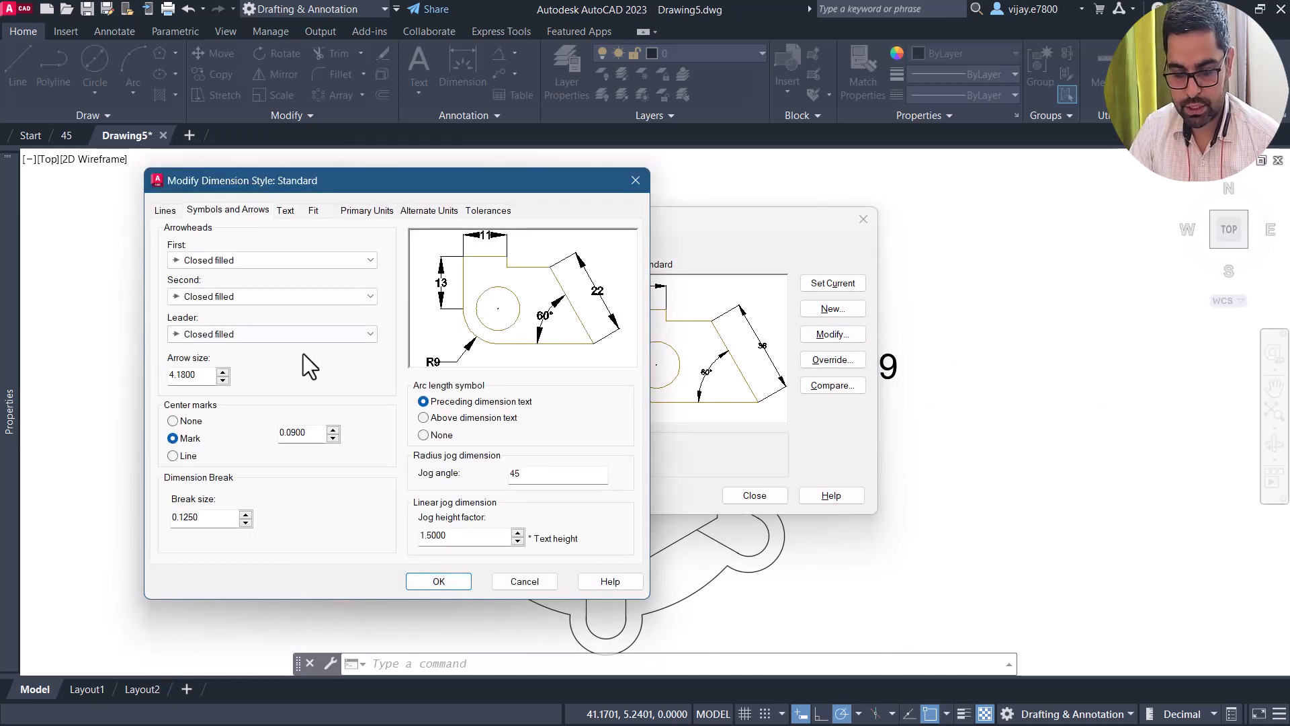
pyautogui.write('2')
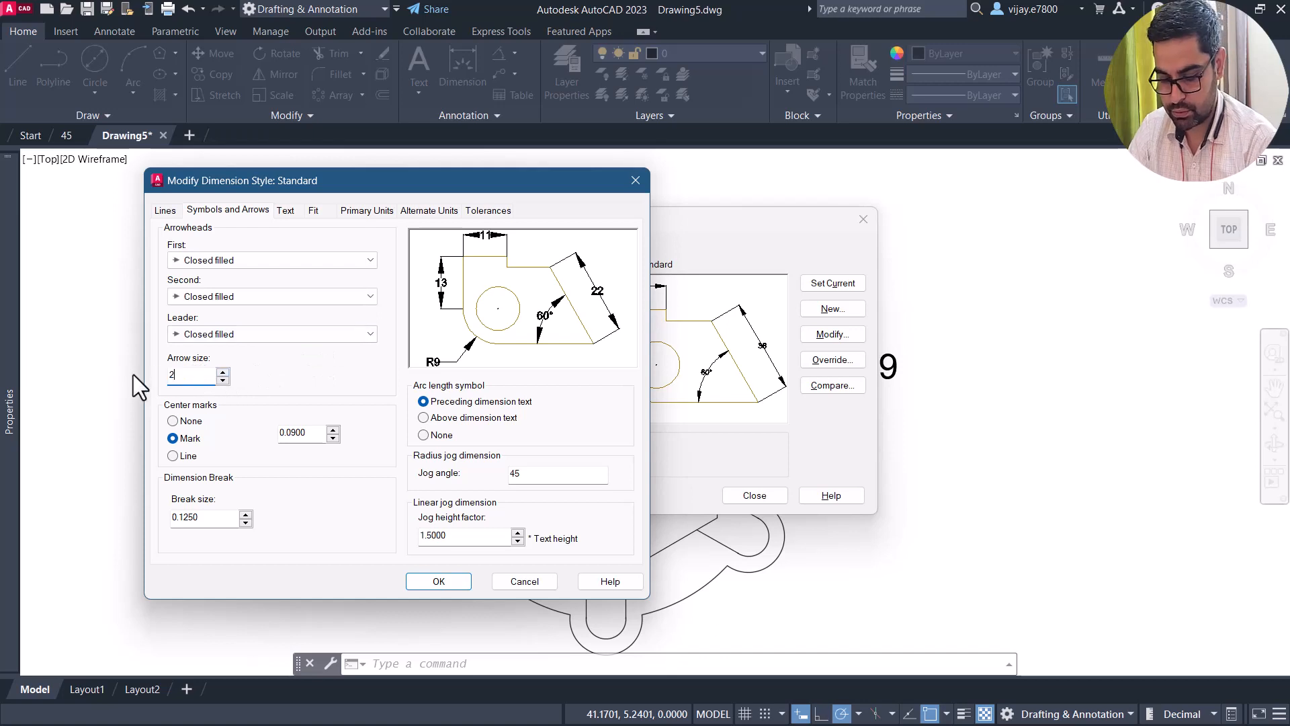
pyautogui.click(433, 581)
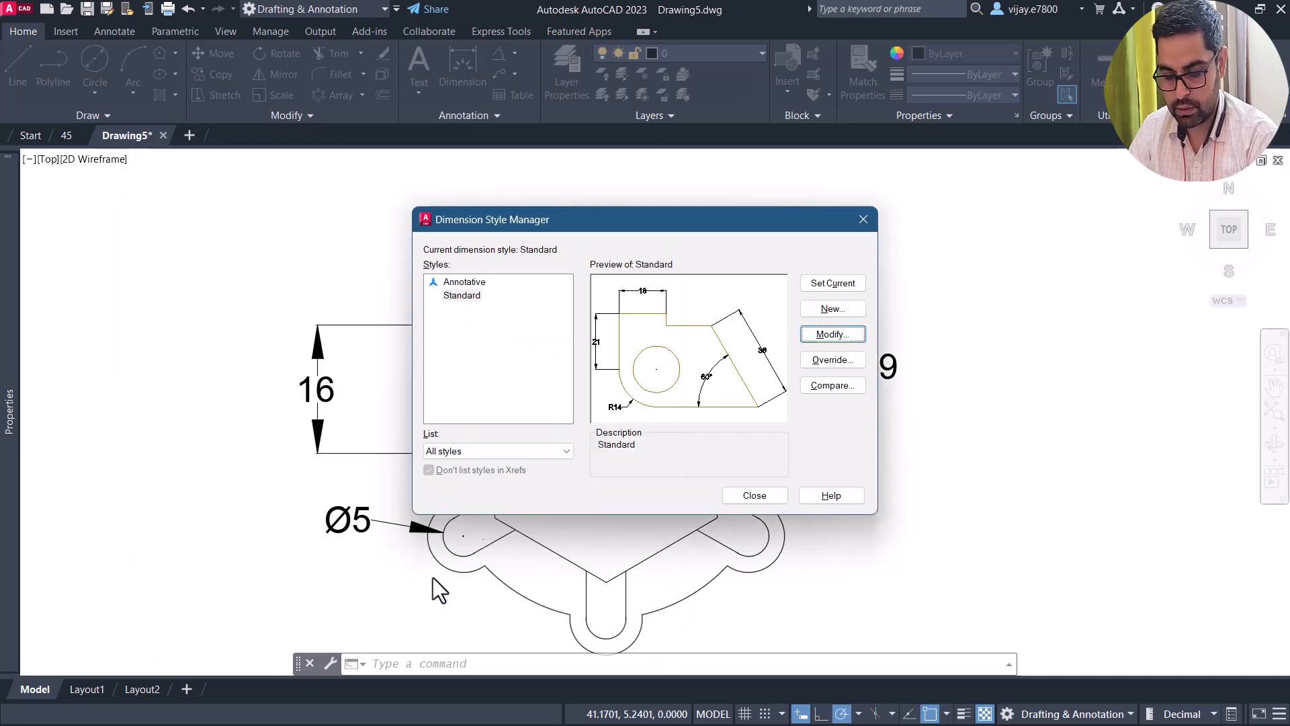
pyautogui.click(760, 498)
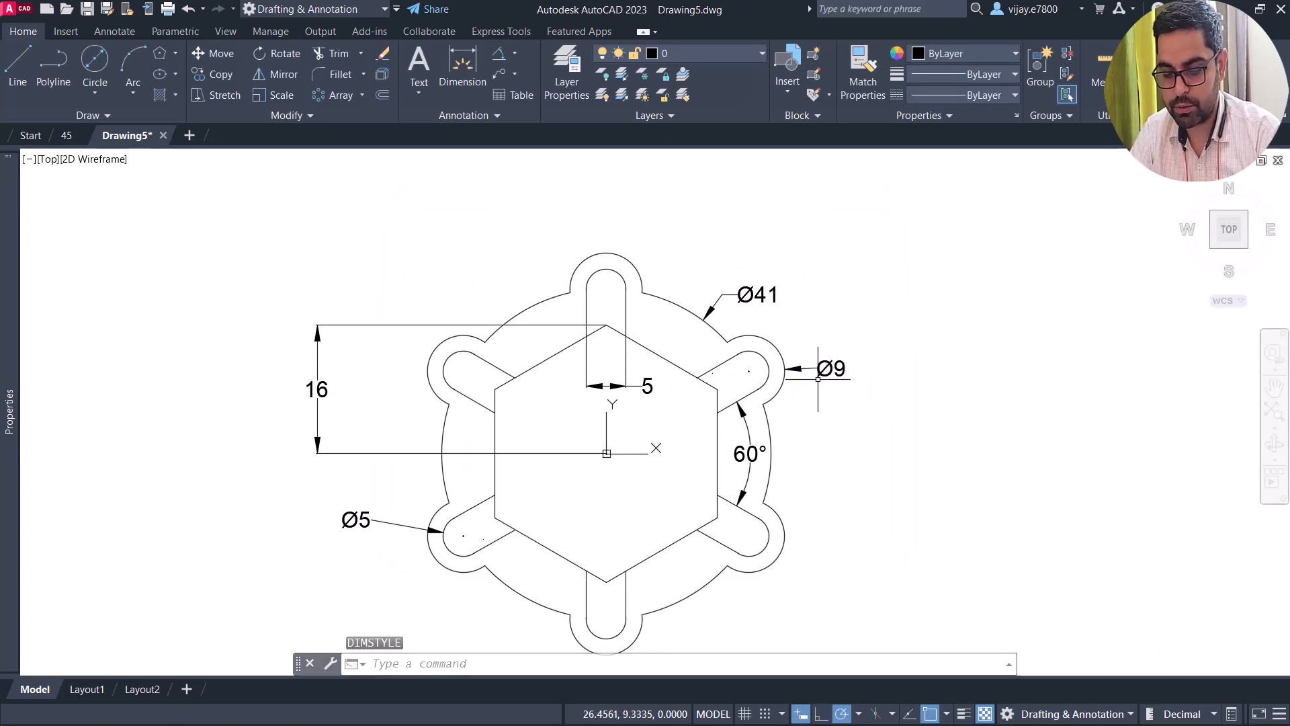
pyautogui.click(884, 408)
pyautogui.click(821, 255)
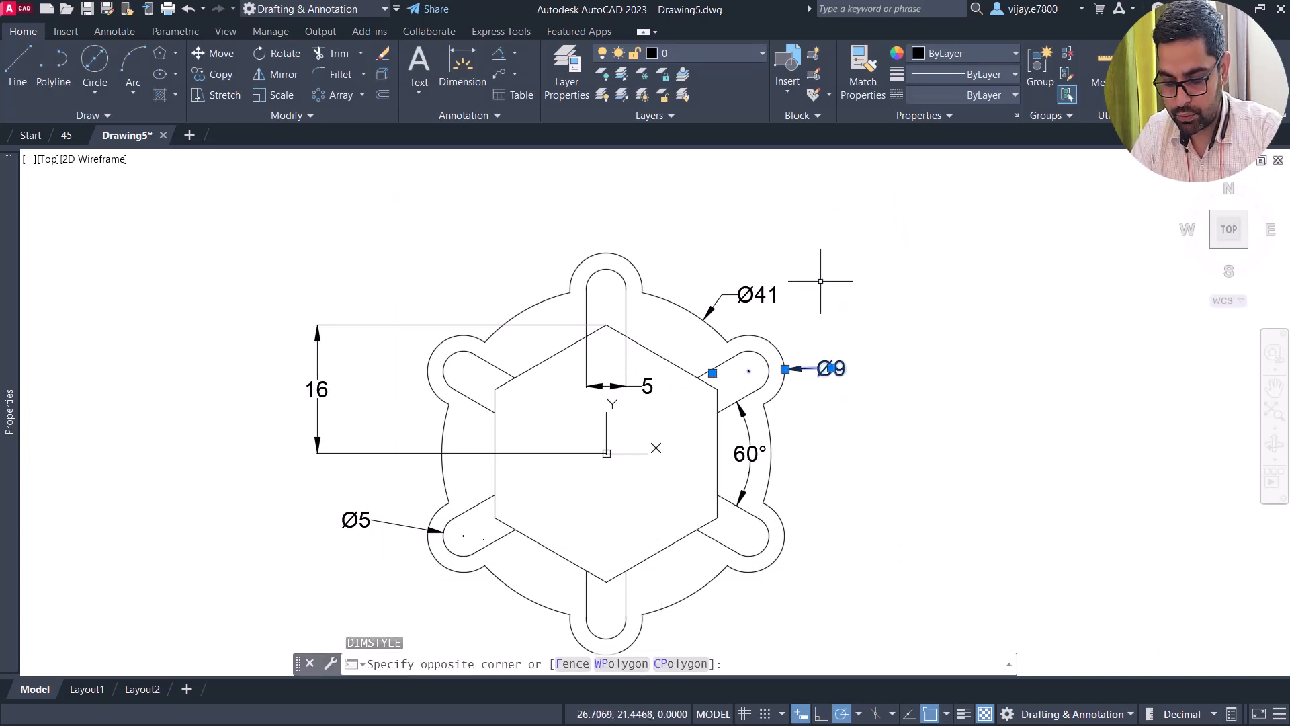
pyautogui.click(830, 349)
pyautogui.click(697, 264)
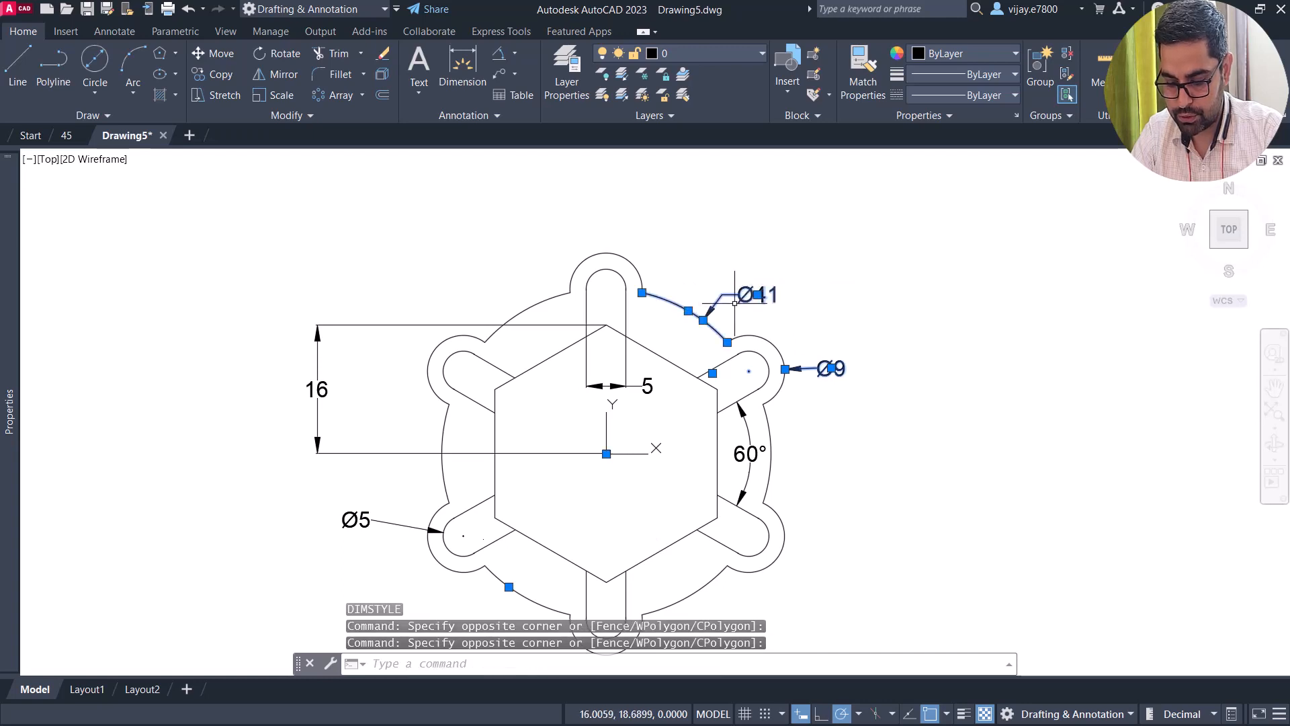
pyautogui.press('Escape')
# - Select all of the figure's dimensions by similarity and change their colour to orange 205,105,40
pyautogui.click(823, 318)
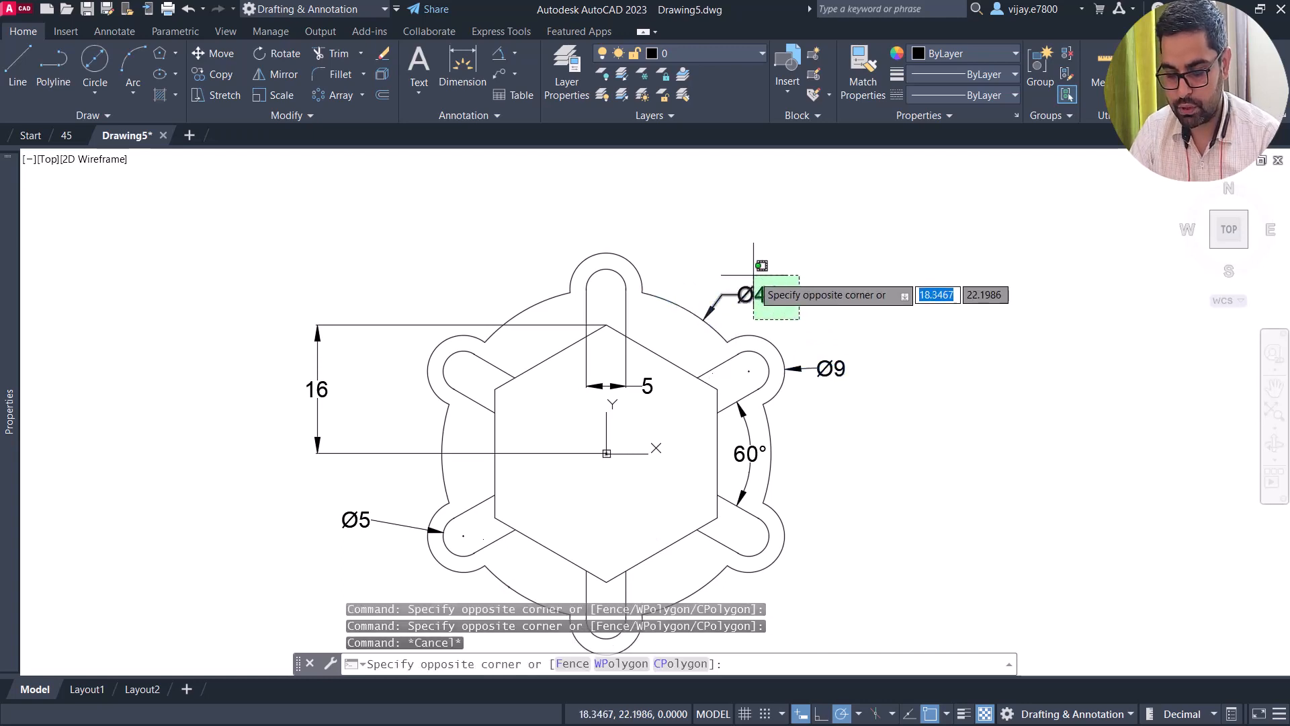
pyautogui.click(749, 475)
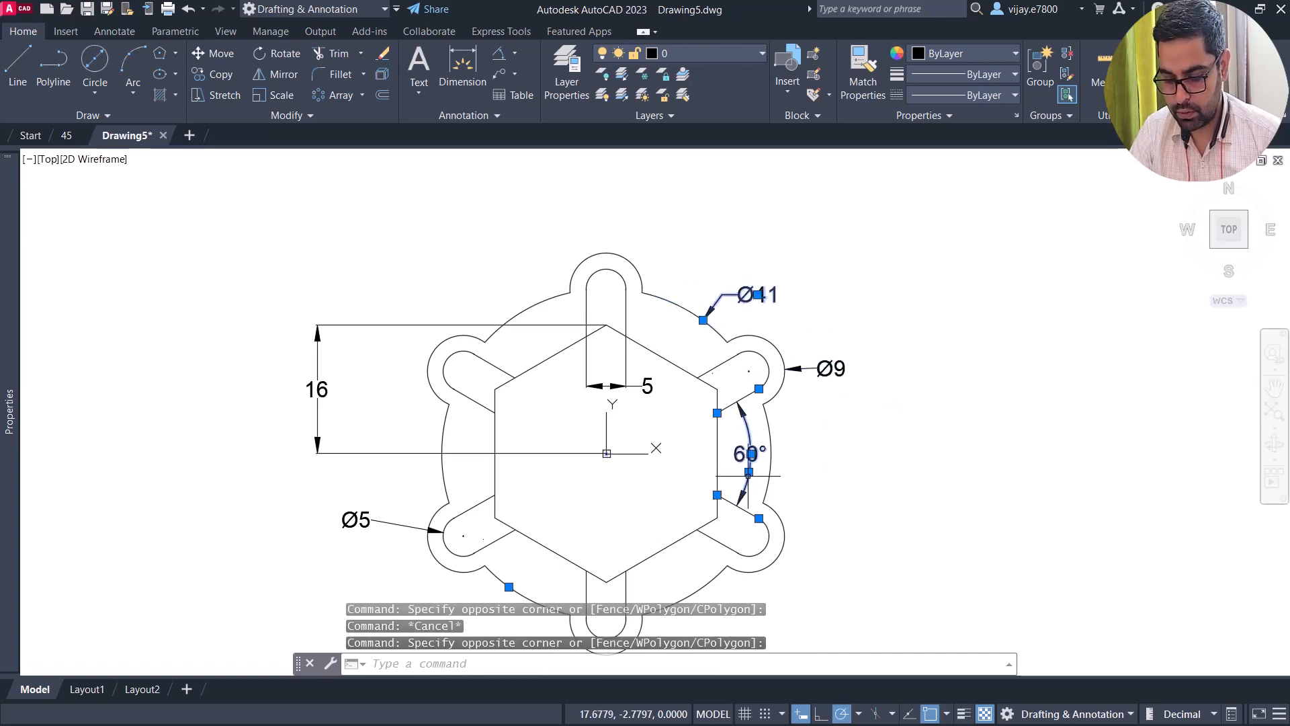
pyautogui.click(622, 388)
pyautogui.rightClick(620, 388)
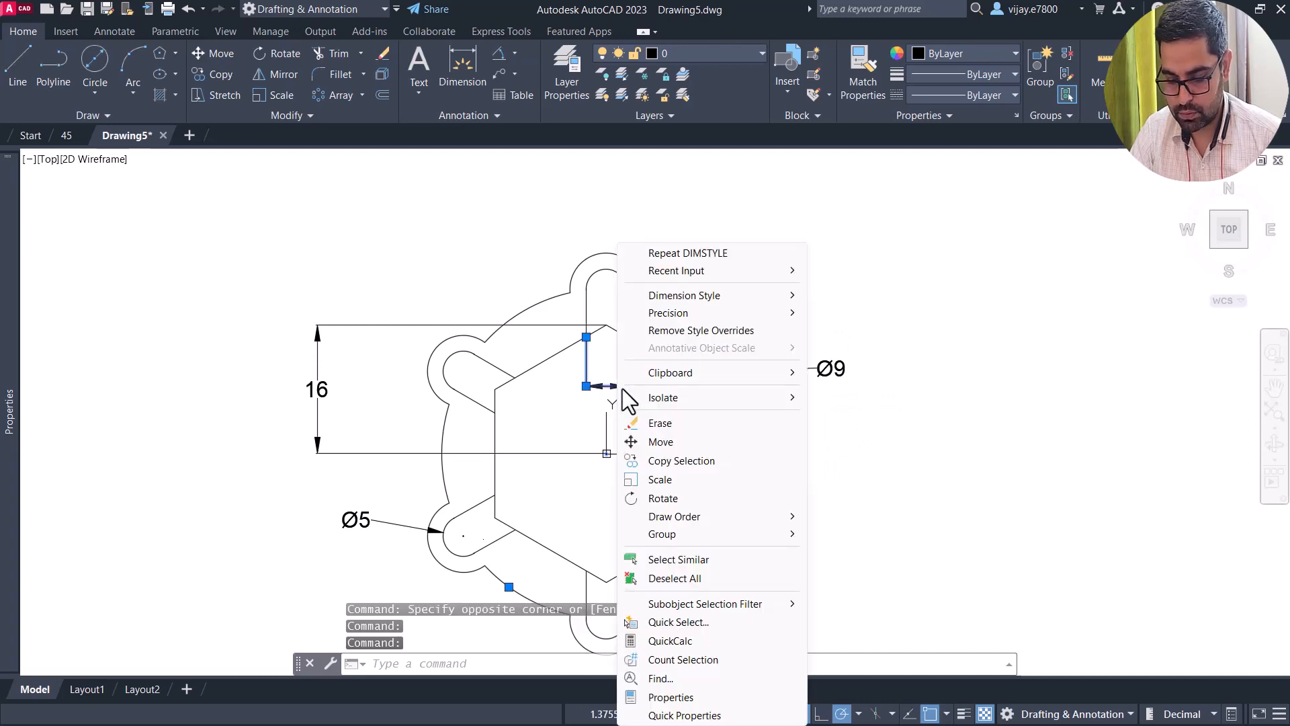
pyautogui.click(699, 560)
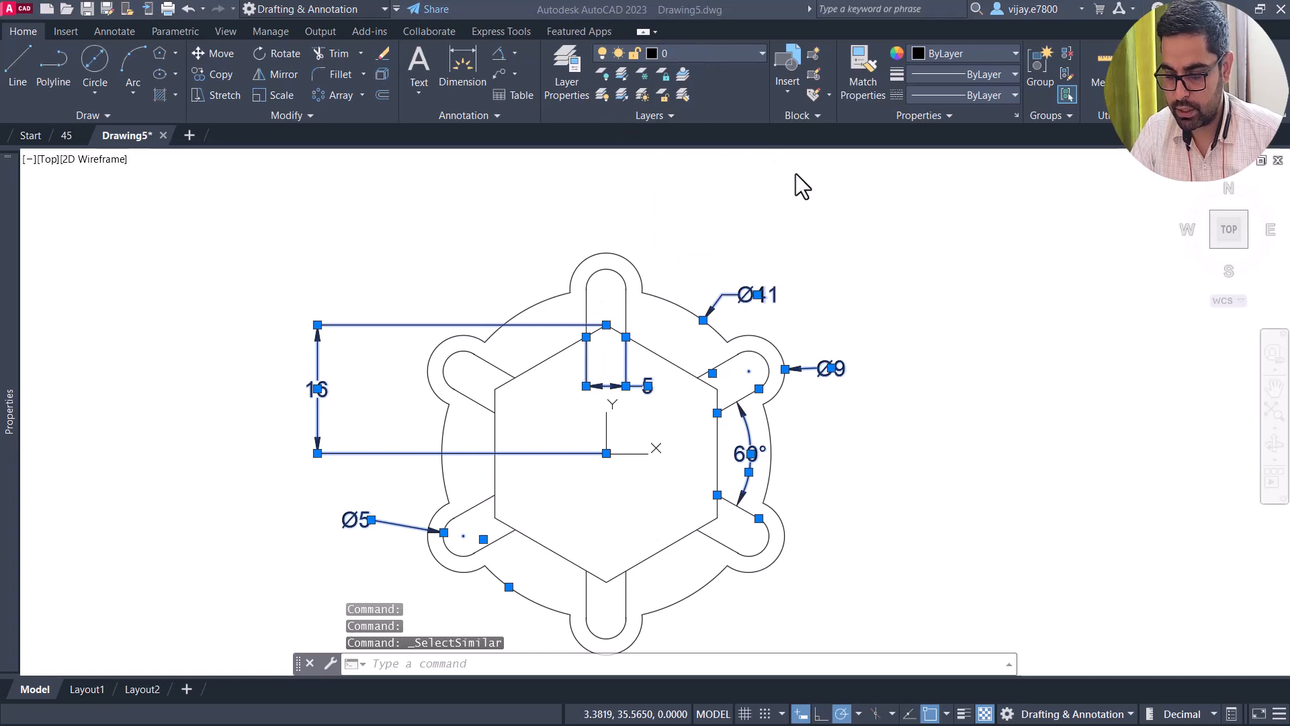
pyautogui.click(947, 52)
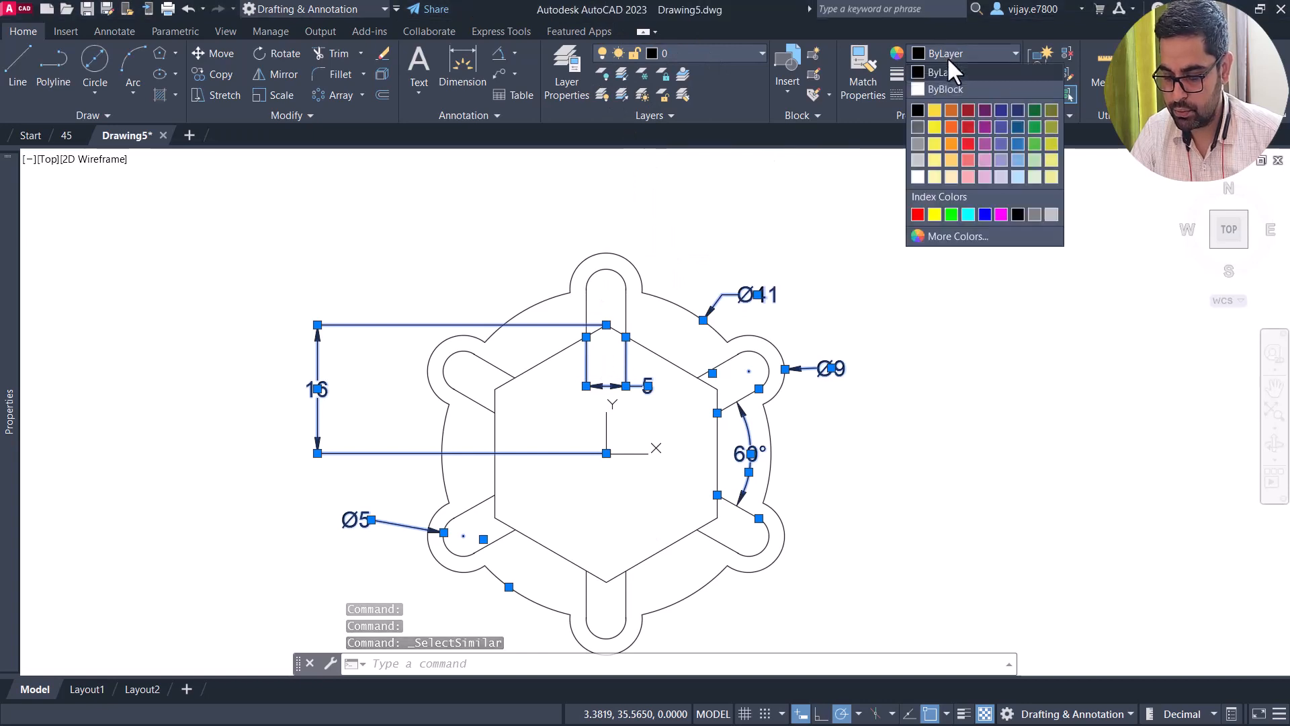
pyautogui.click(950, 110)
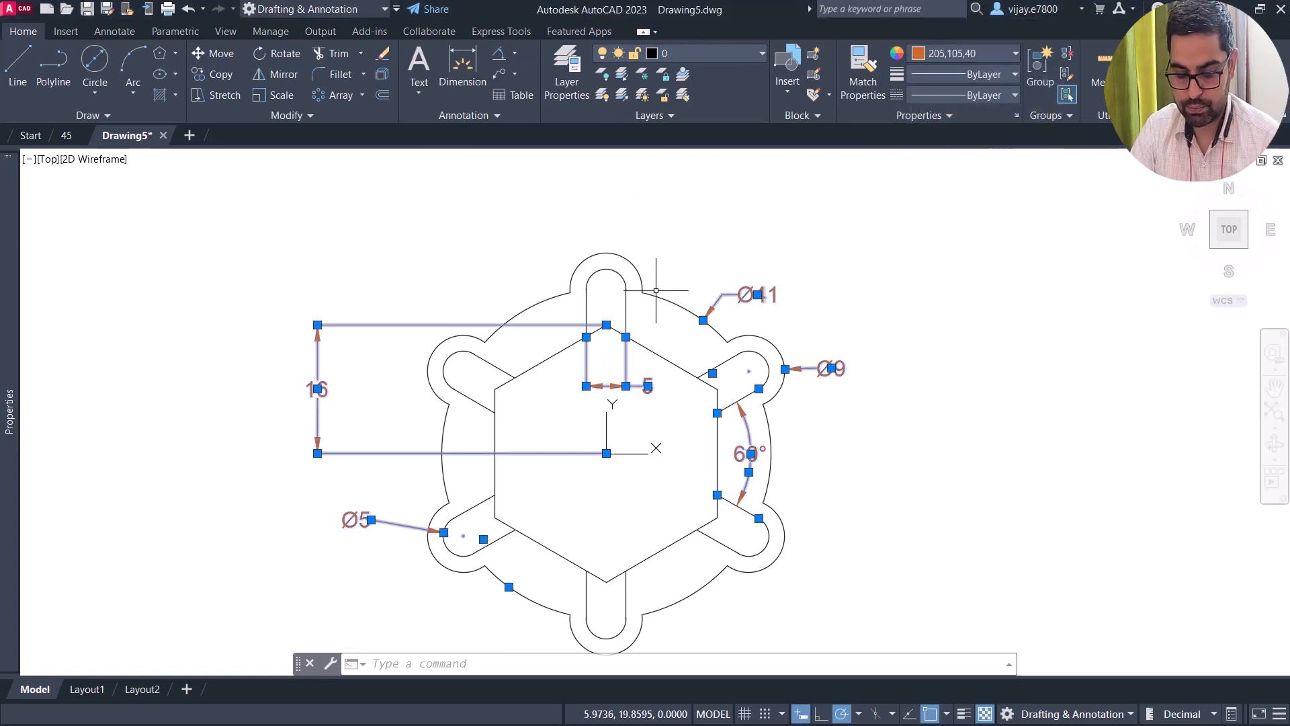
pyautogui.press('Escape')
pyautogui.press('Escape')
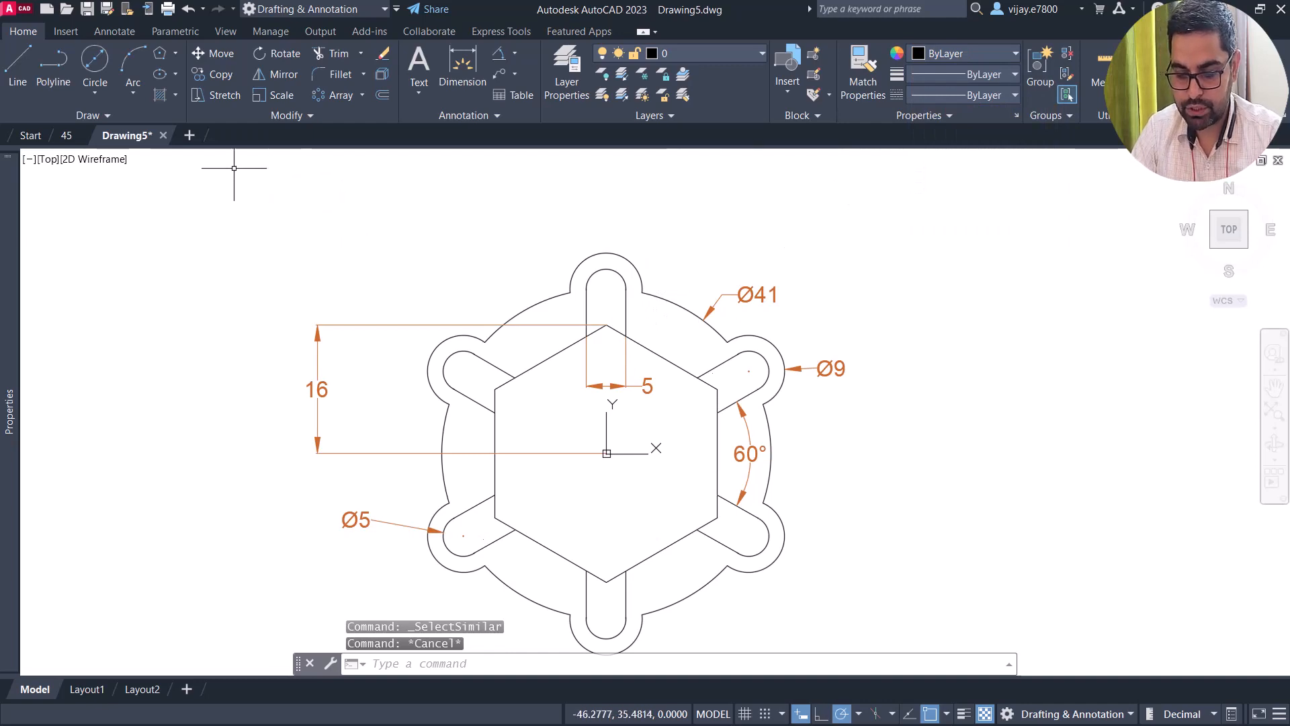
# - Fill the hexagon with a linear gradient hatch from dark blue 34,52,110 to lavender 152,152,204
pyautogui.click(165, 96)
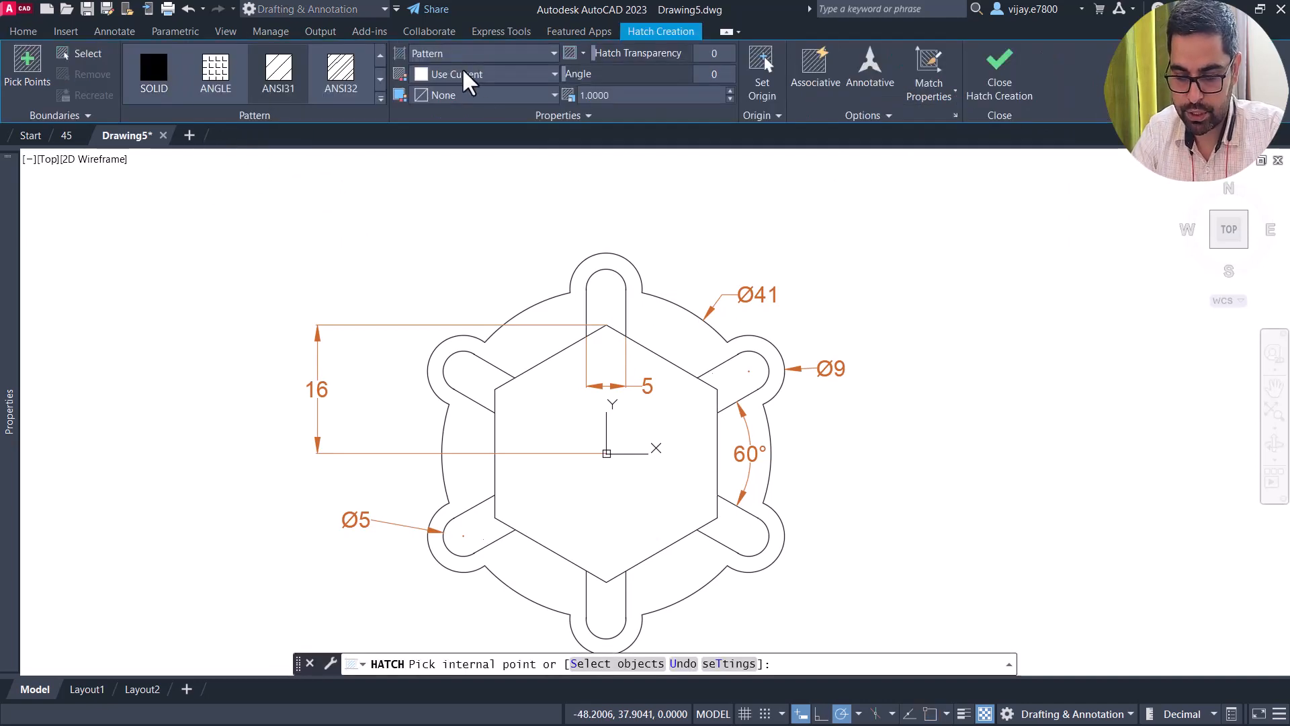
pyautogui.click(458, 74)
pyautogui.click(465, 73)
pyautogui.click(464, 58)
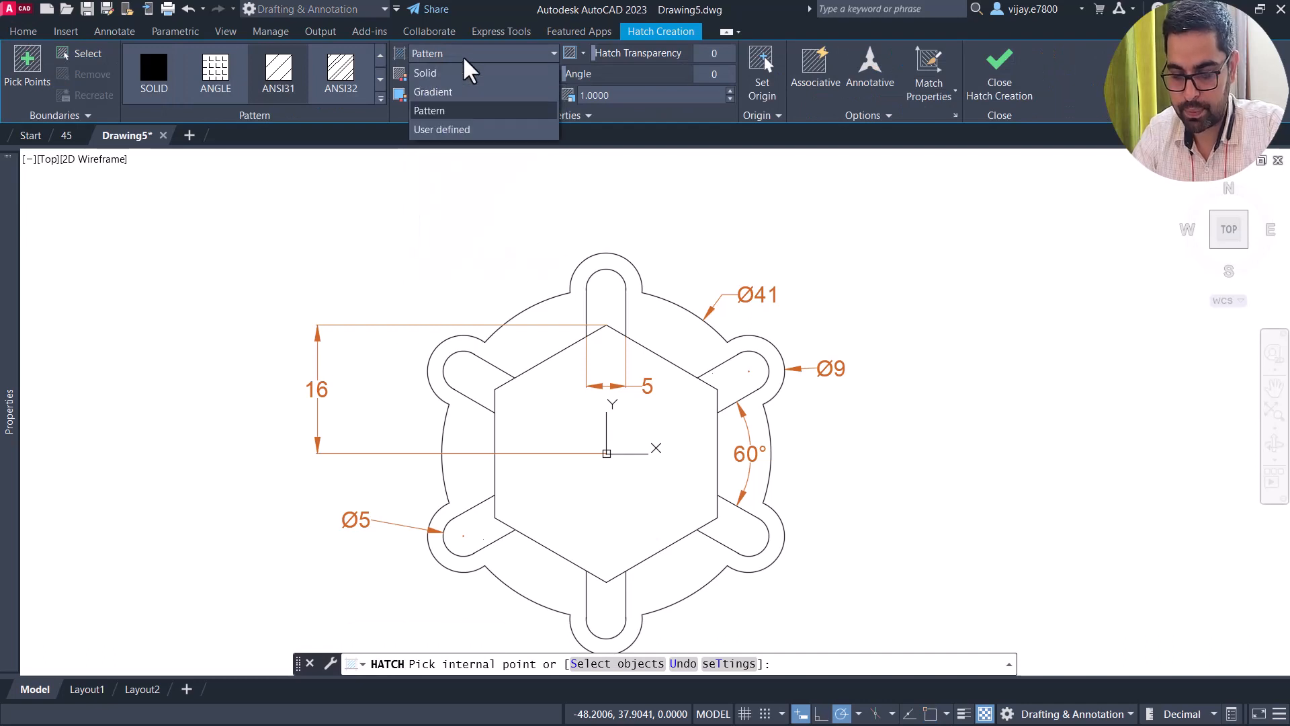
pyautogui.click(461, 91)
pyautogui.click(497, 73)
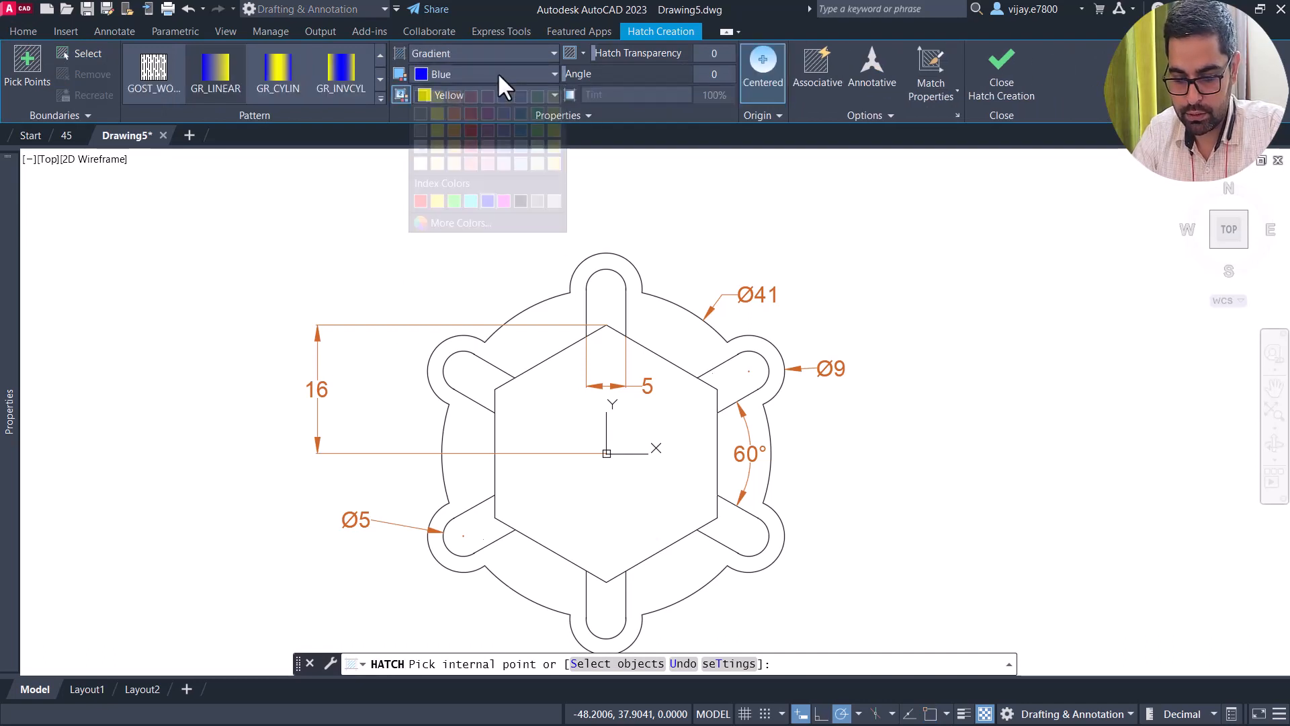
pyautogui.click(497, 73)
pyautogui.click(489, 94)
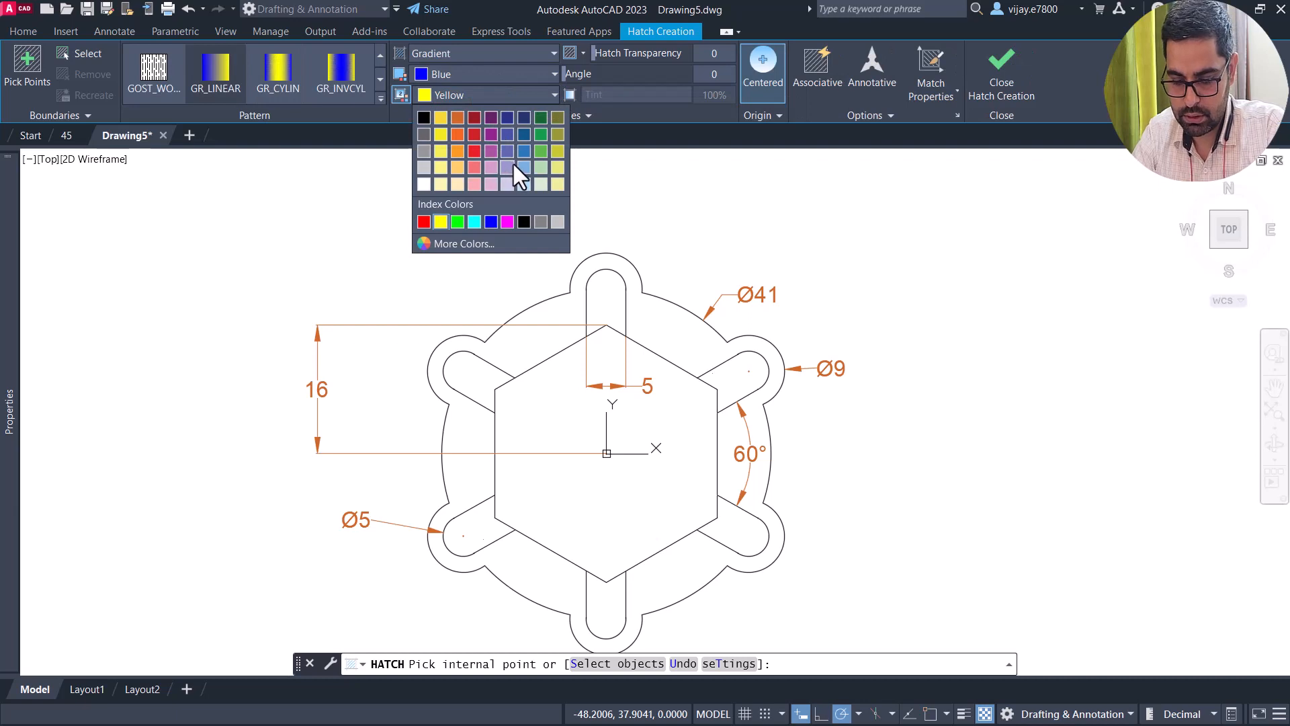
pyautogui.click(513, 165)
pyautogui.click(504, 74)
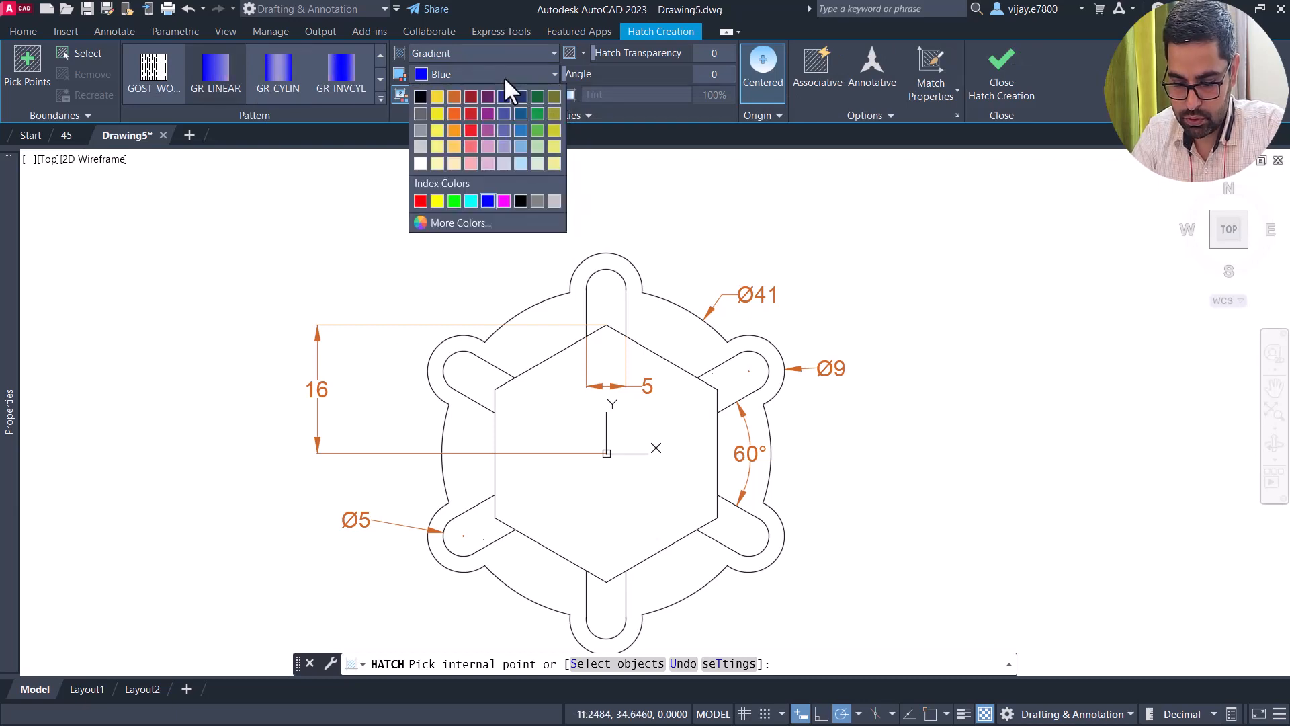
pyautogui.click(519, 96)
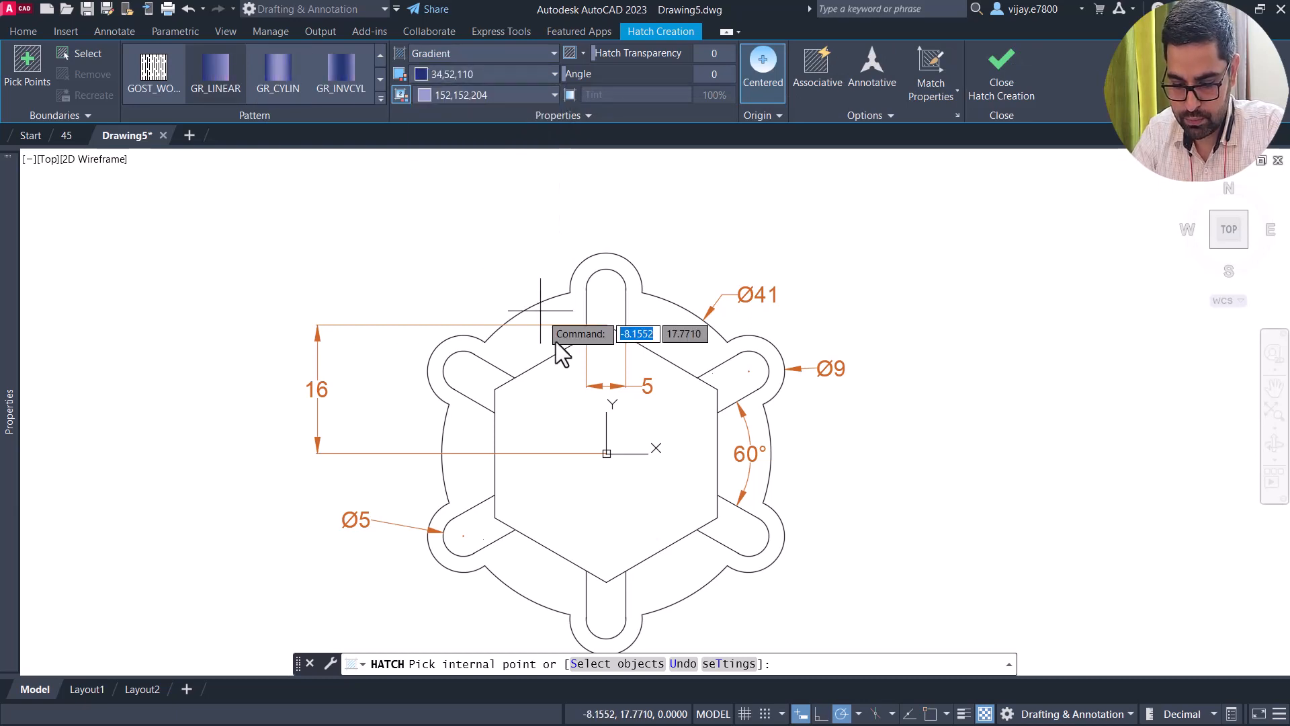
pyautogui.click(582, 397)
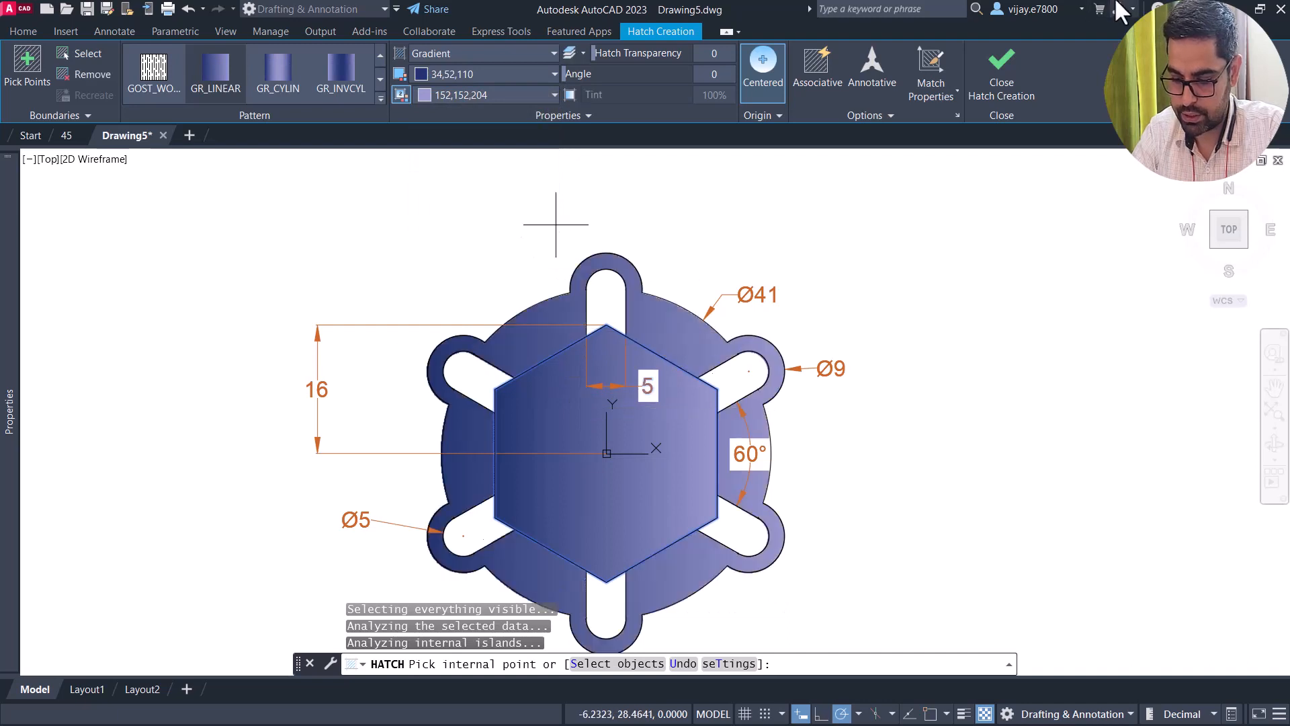
pyautogui.click(1012, 59)
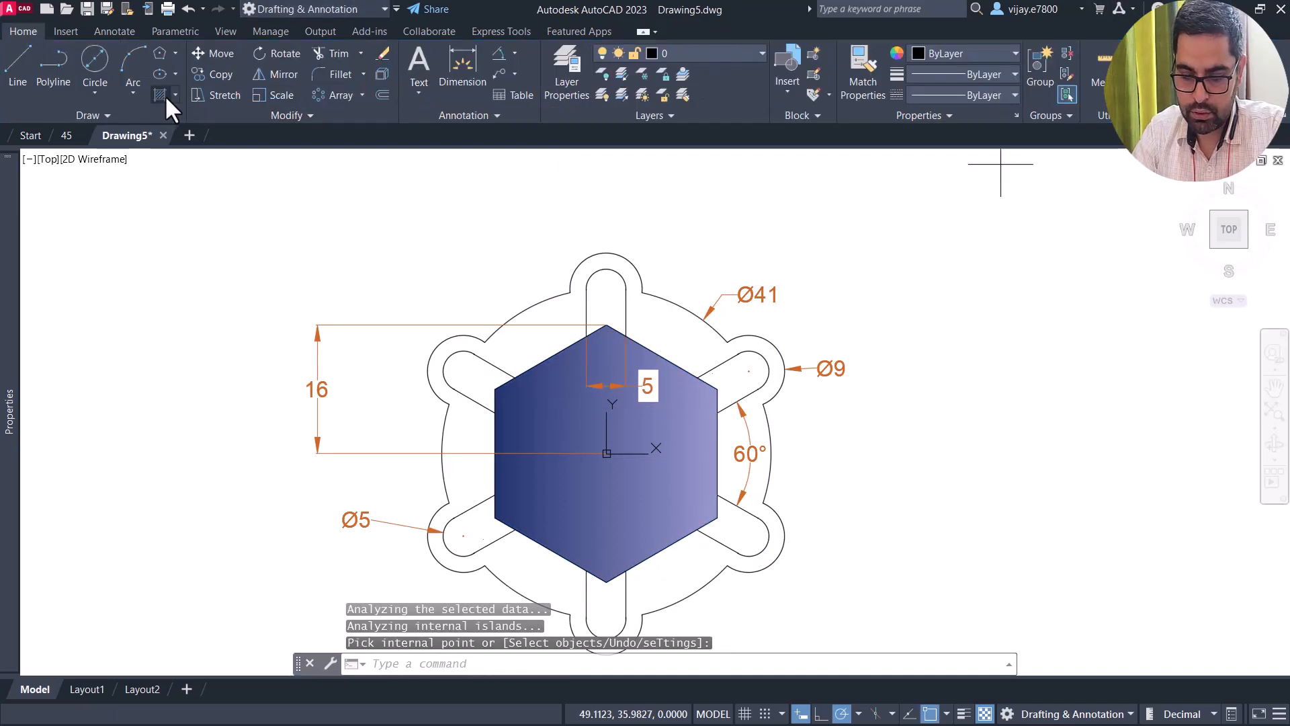
# - Fill the outer body around the hexagon and slots with a gradient hatch from red 237,31,36 to light orange 254,204,102
pyautogui.click(163, 95)
pyautogui.click(430, 56)
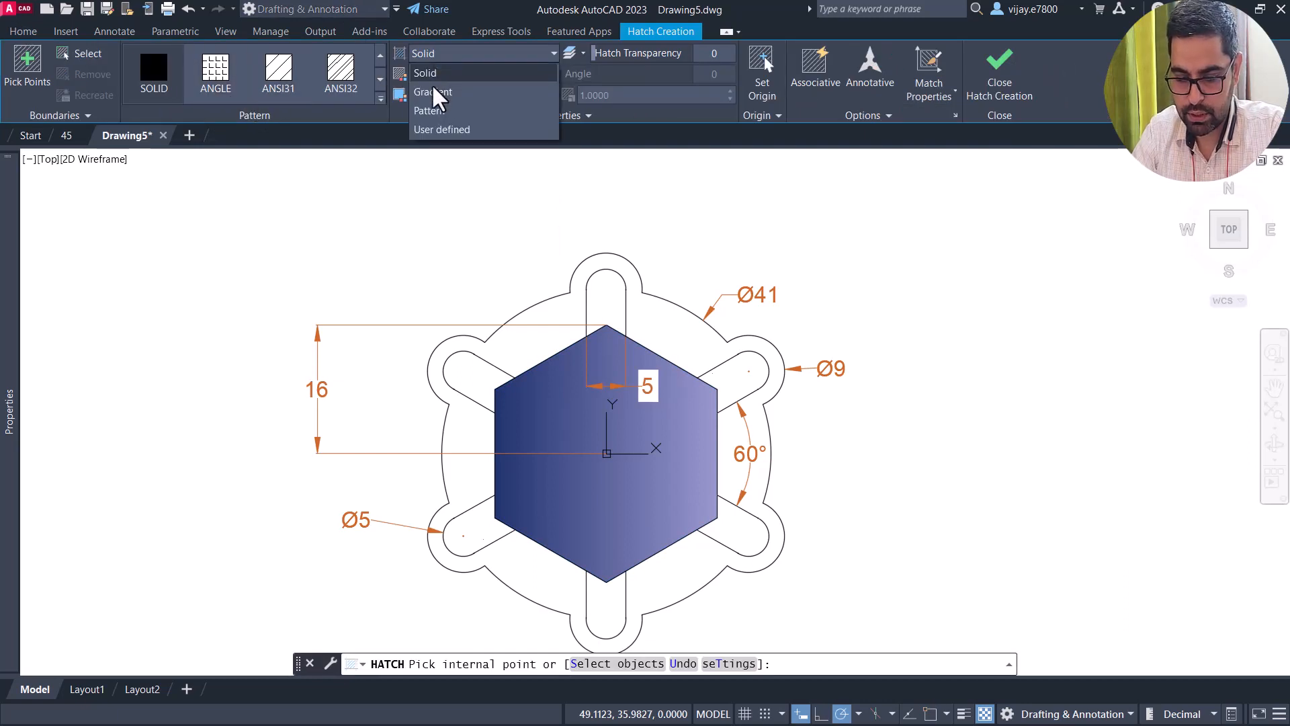
pyautogui.click(431, 89)
pyautogui.click(480, 87)
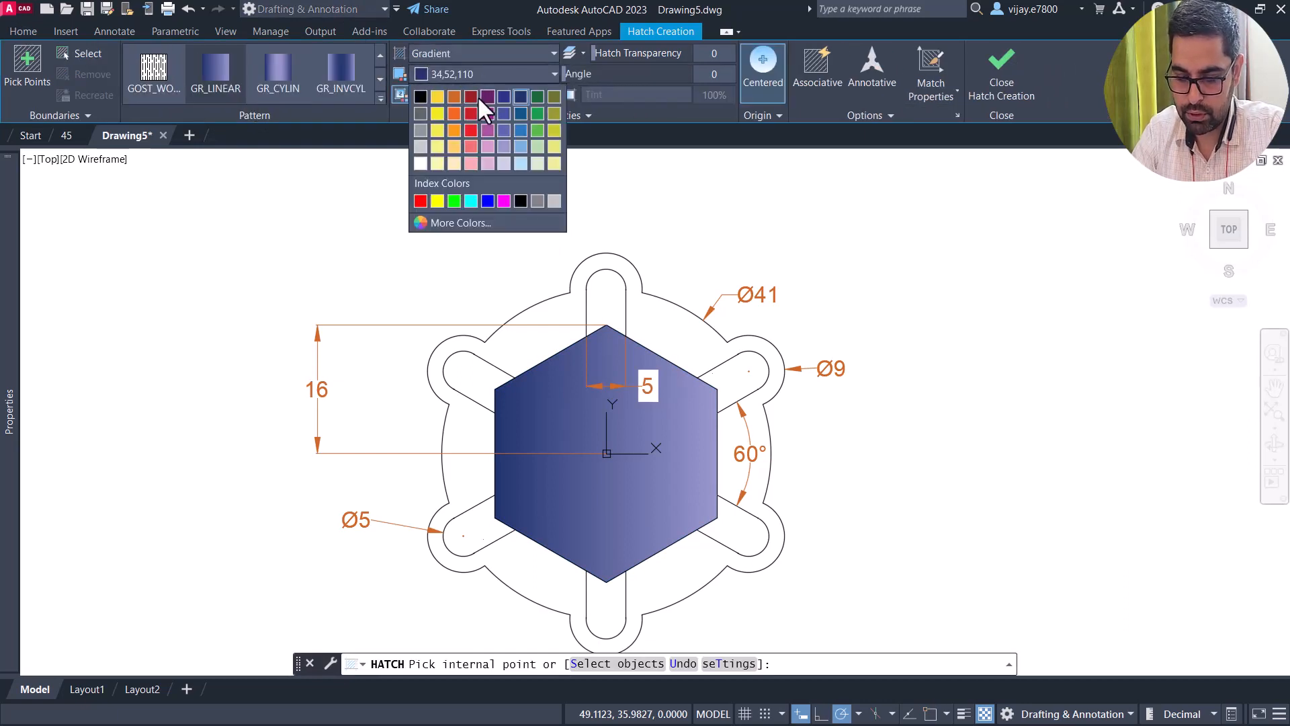
pyautogui.click(473, 96)
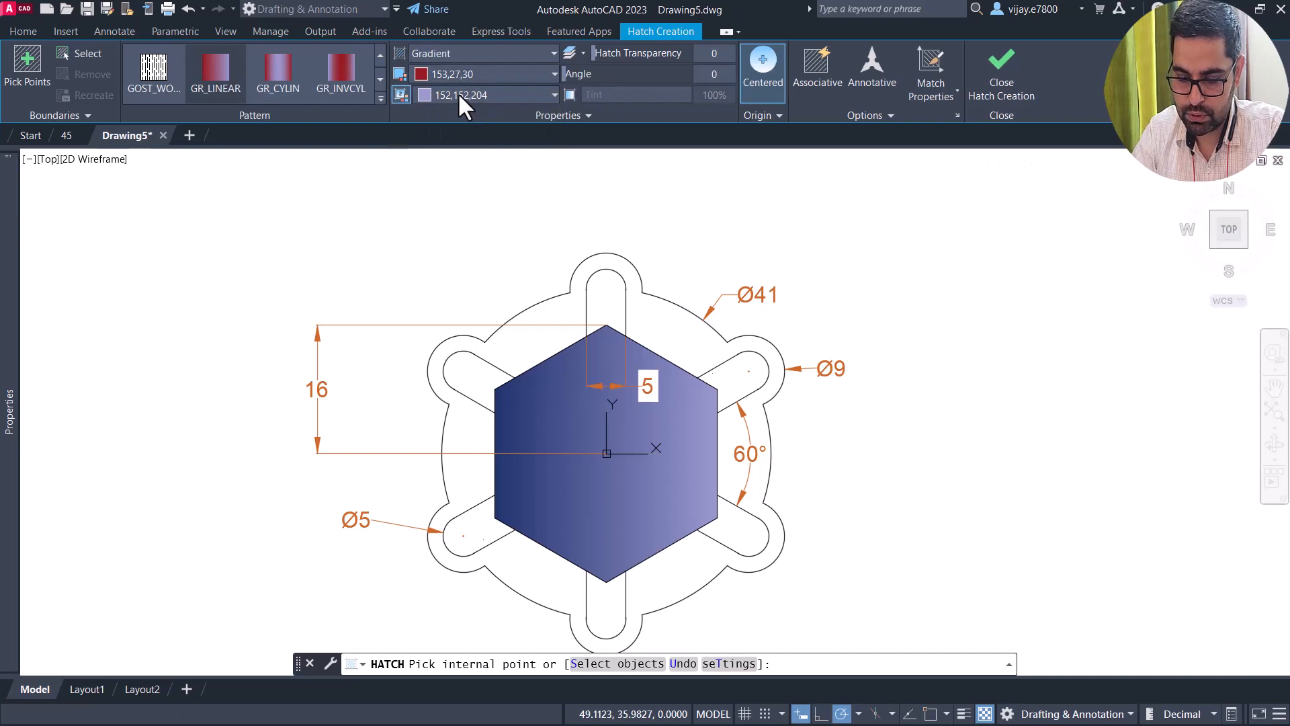
pyautogui.click(458, 93)
pyautogui.click(457, 172)
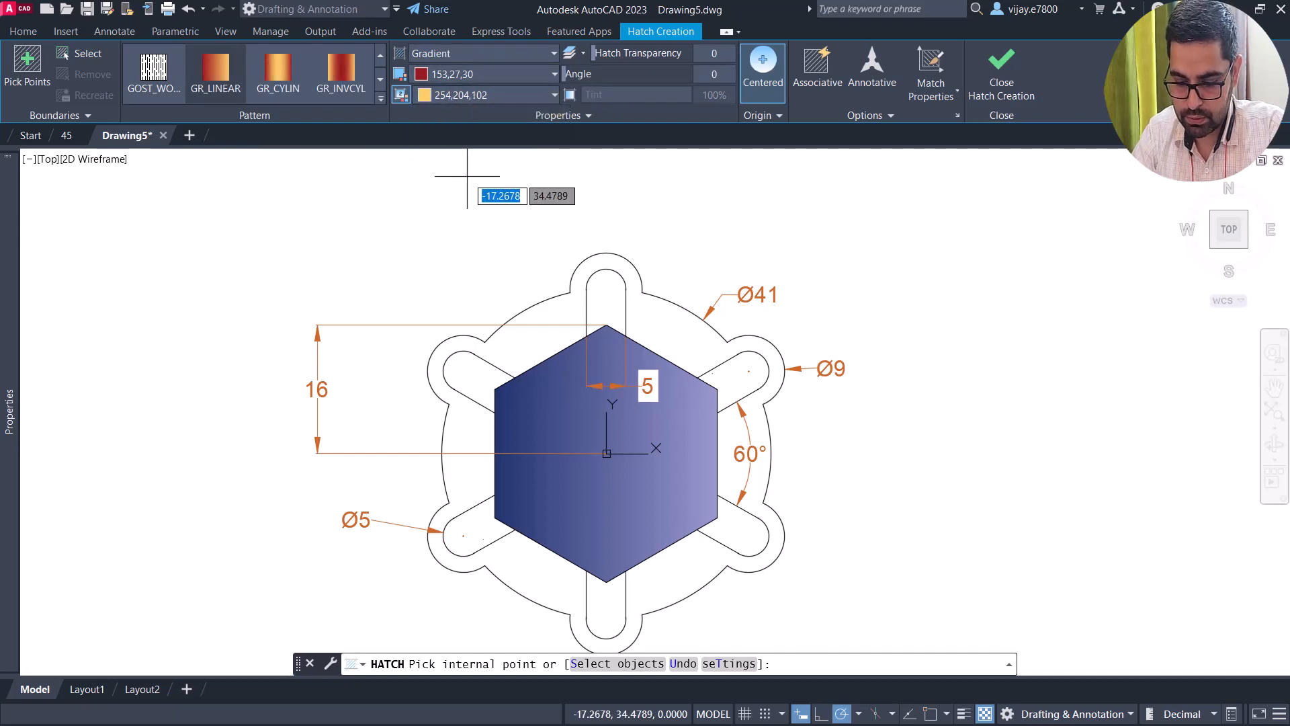
pyautogui.click(457, 73)
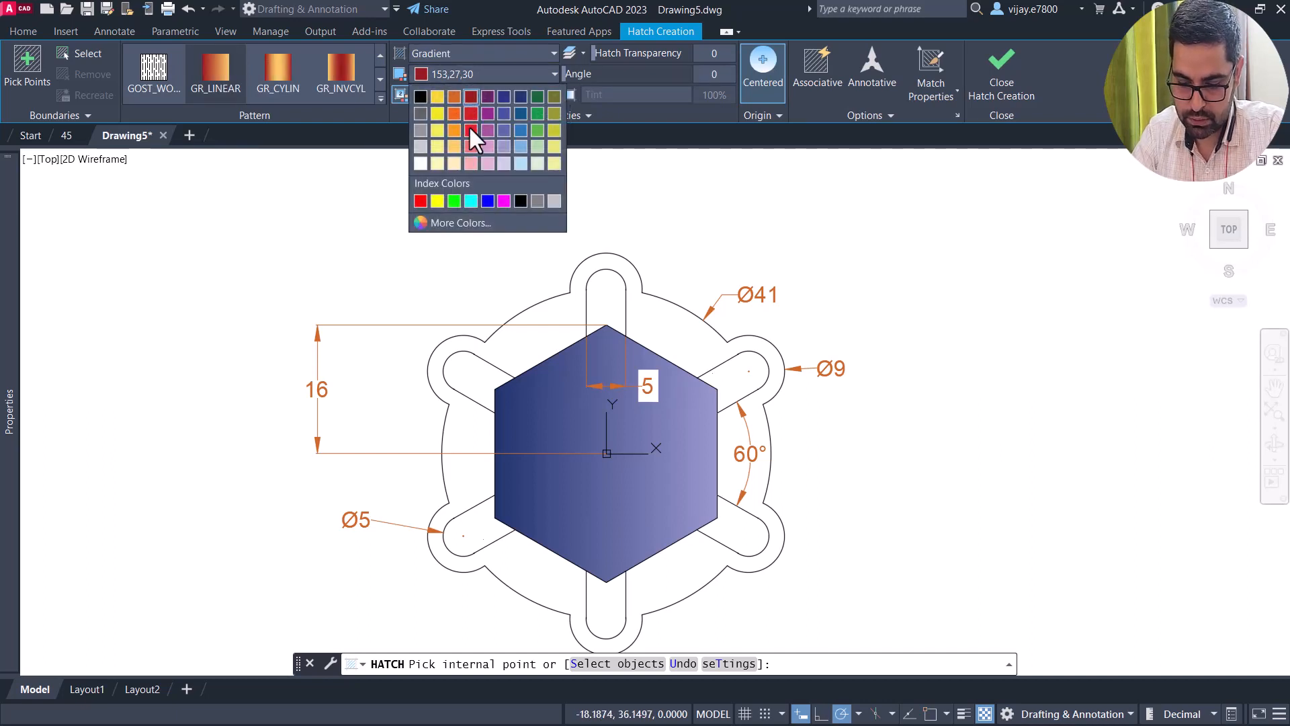
pyautogui.click(469, 129)
pyautogui.click(545, 341)
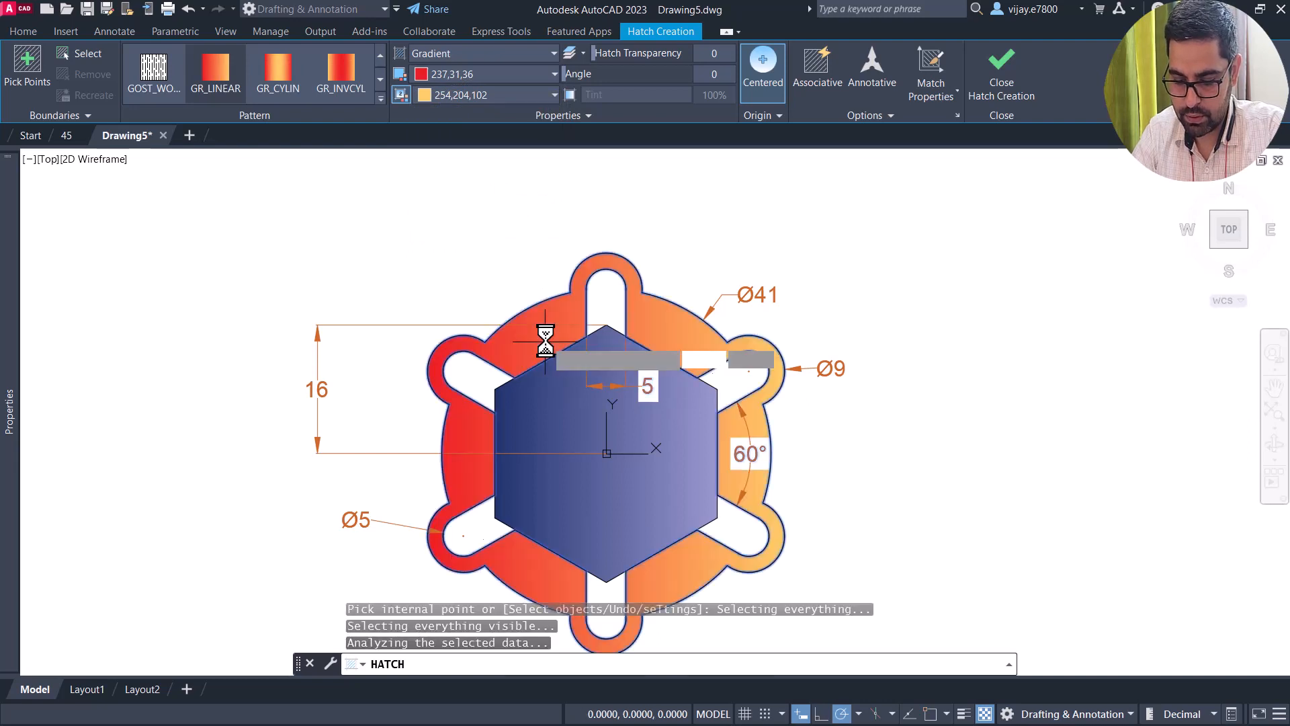
pyautogui.click(1008, 59)
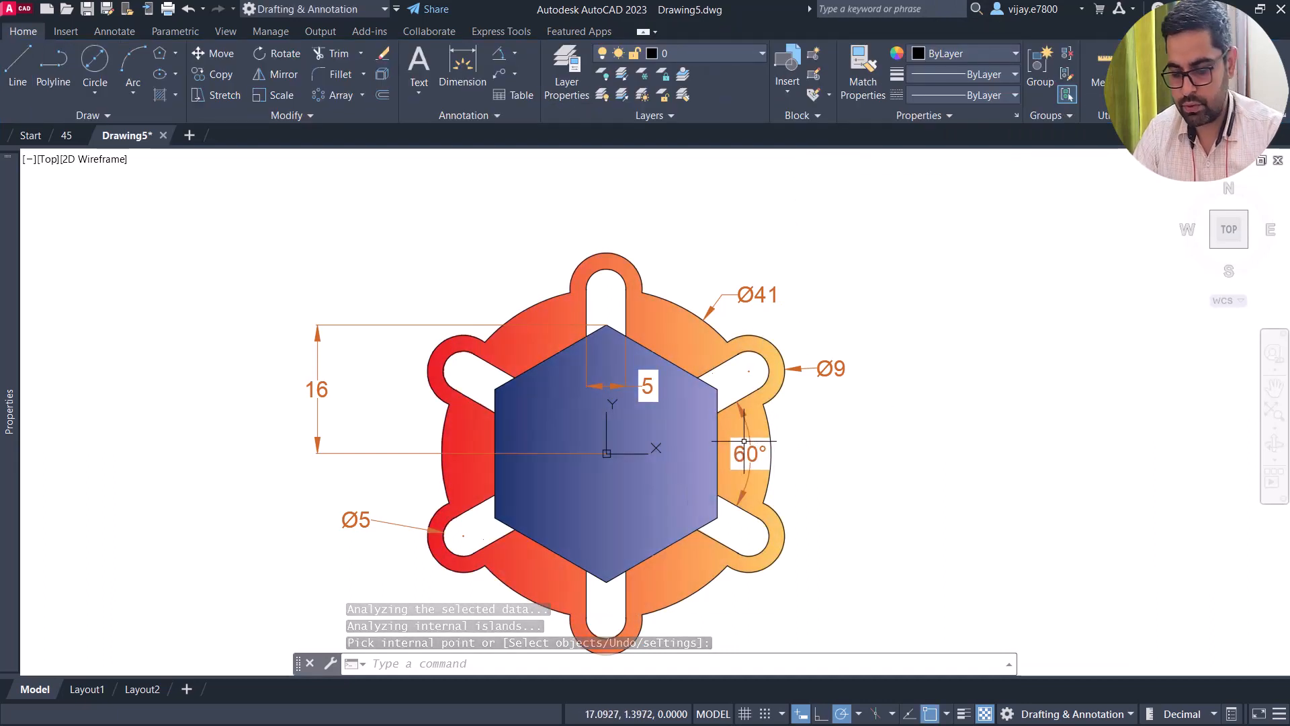
pyautogui.scroll(-2, 907, 403)
pyautogui.moveTo(943, 434)
pyautogui.mouseDown(button='middle')
pyautogui.moveTo(836, 366)
pyautogui.moveTo(772, 352)
pyautogui.moveTo(757, 332)
pyautogui.mouseUp(button='middle')
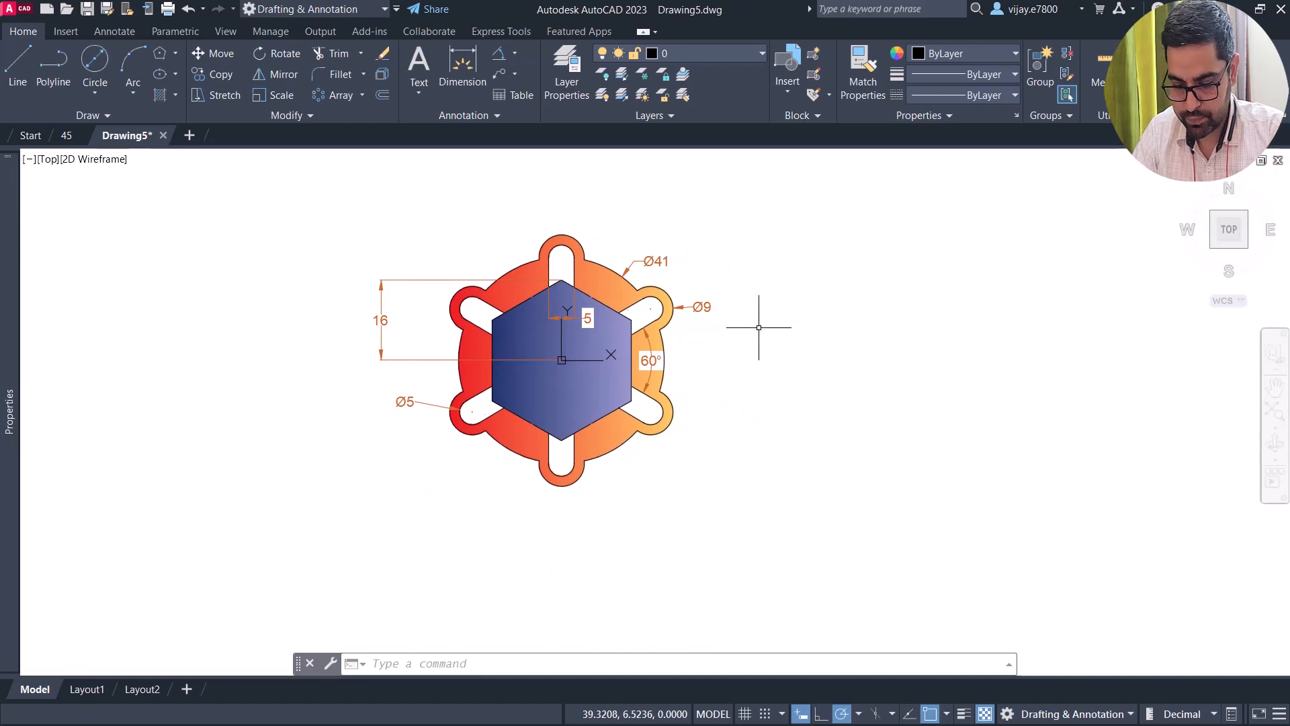
pyautogui.scroll(2, 759, 326)
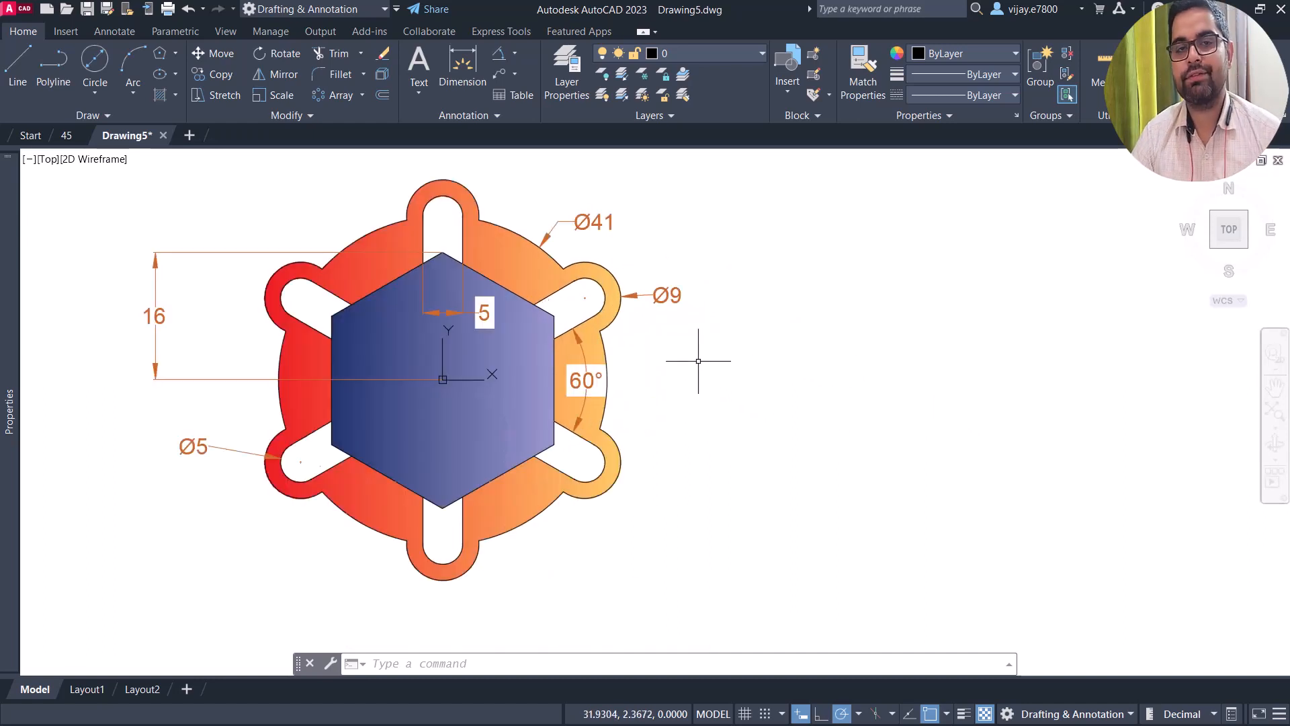